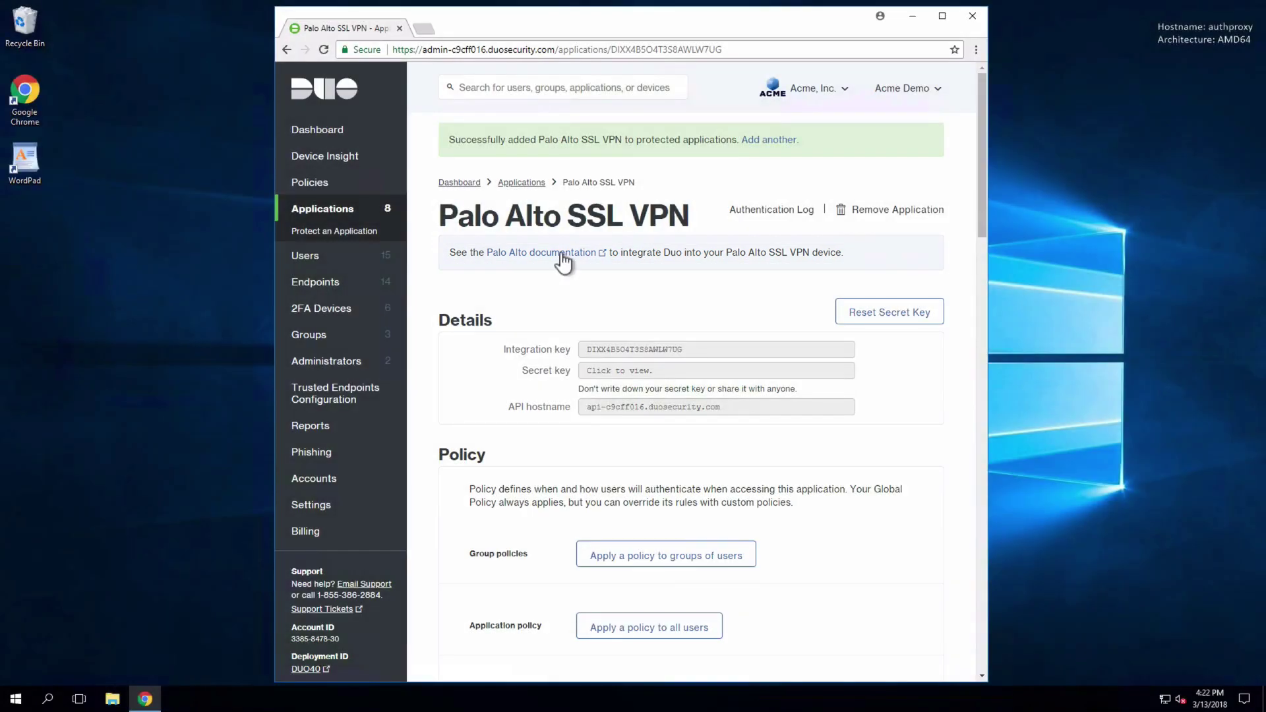
- Open Duo's Palo Alto GlobalProtect guide and jump to 'Install the Duo Authentication Proxy'
{"action": "left_click", "coordinate": [557, 254]}
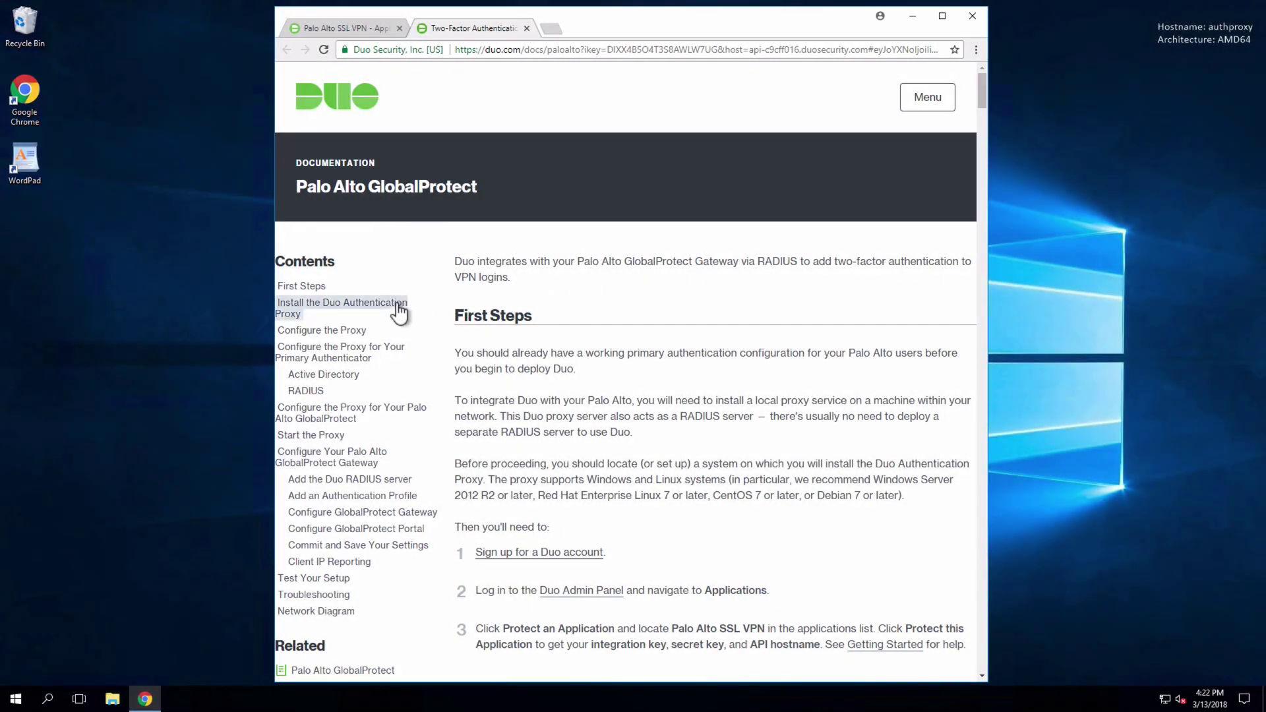
{"action": "left_click", "coordinate": [396, 303]}
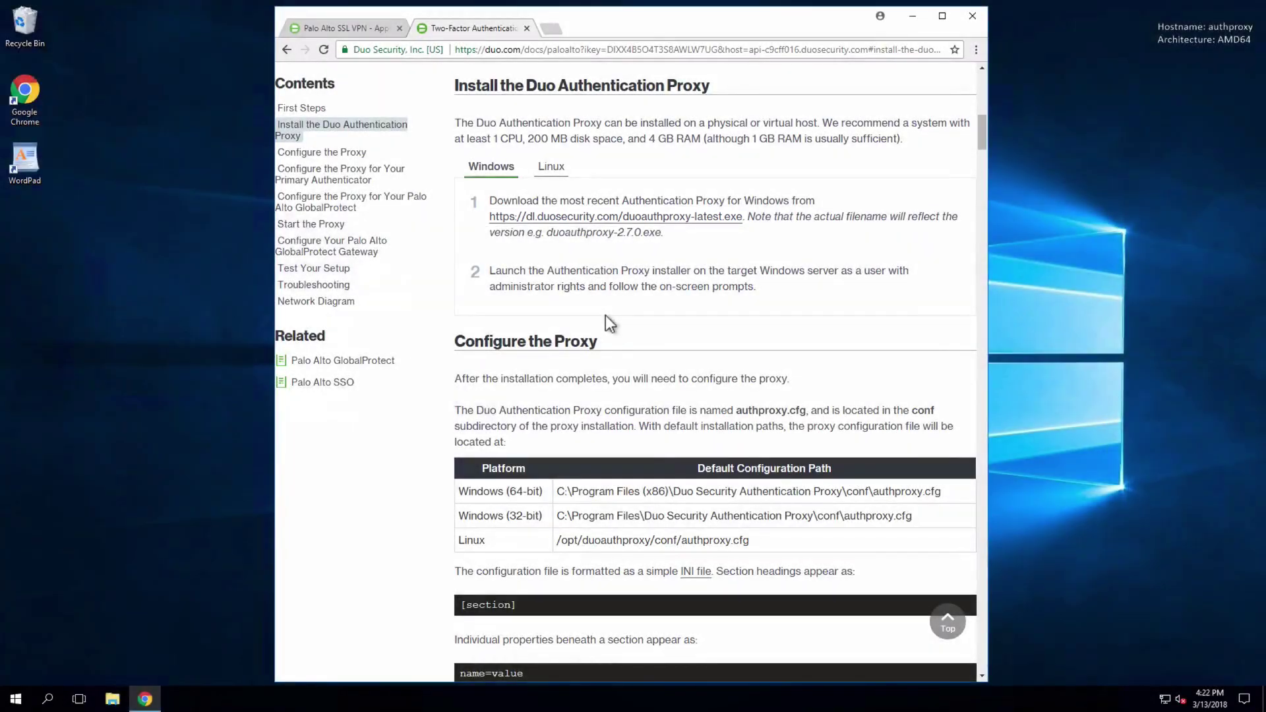
- Download the Windows proxy installer to the desktop and install it as administrator
{"action": "left_click", "coordinate": [702, 227]}
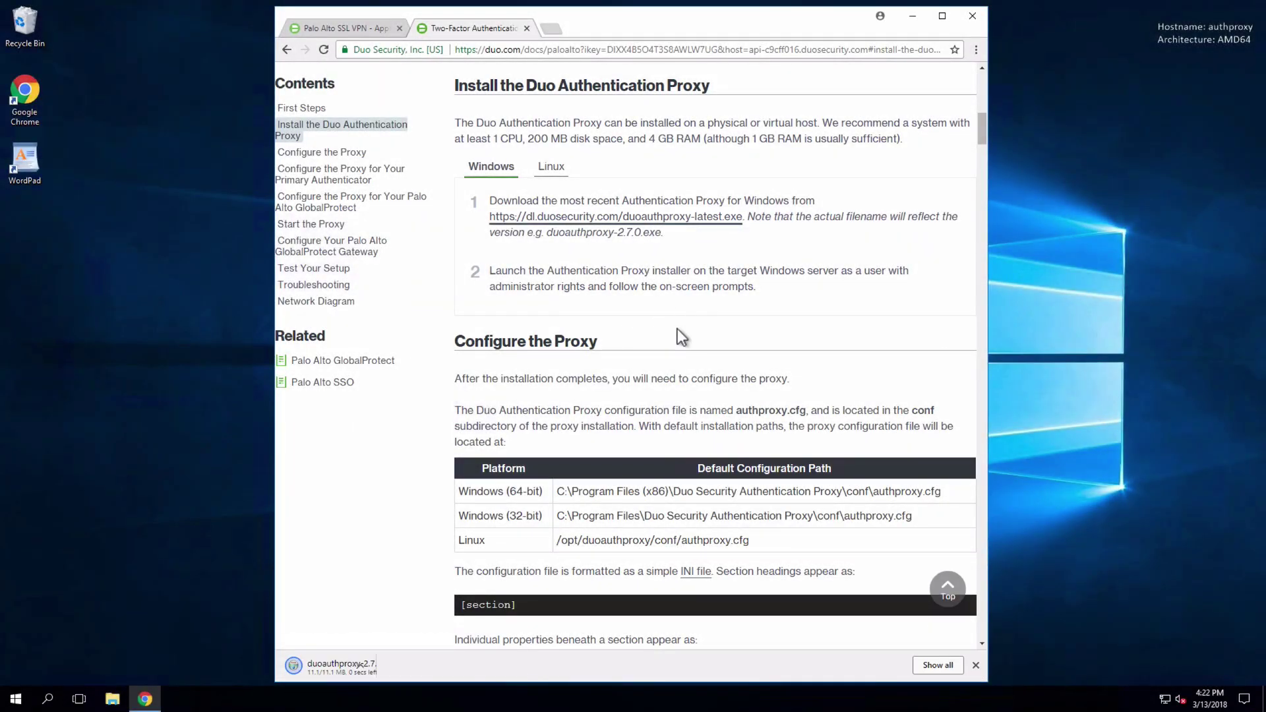
{"action": "left_click_drag", "start_coordinate": [382, 667], "coordinate": [45, 240]}
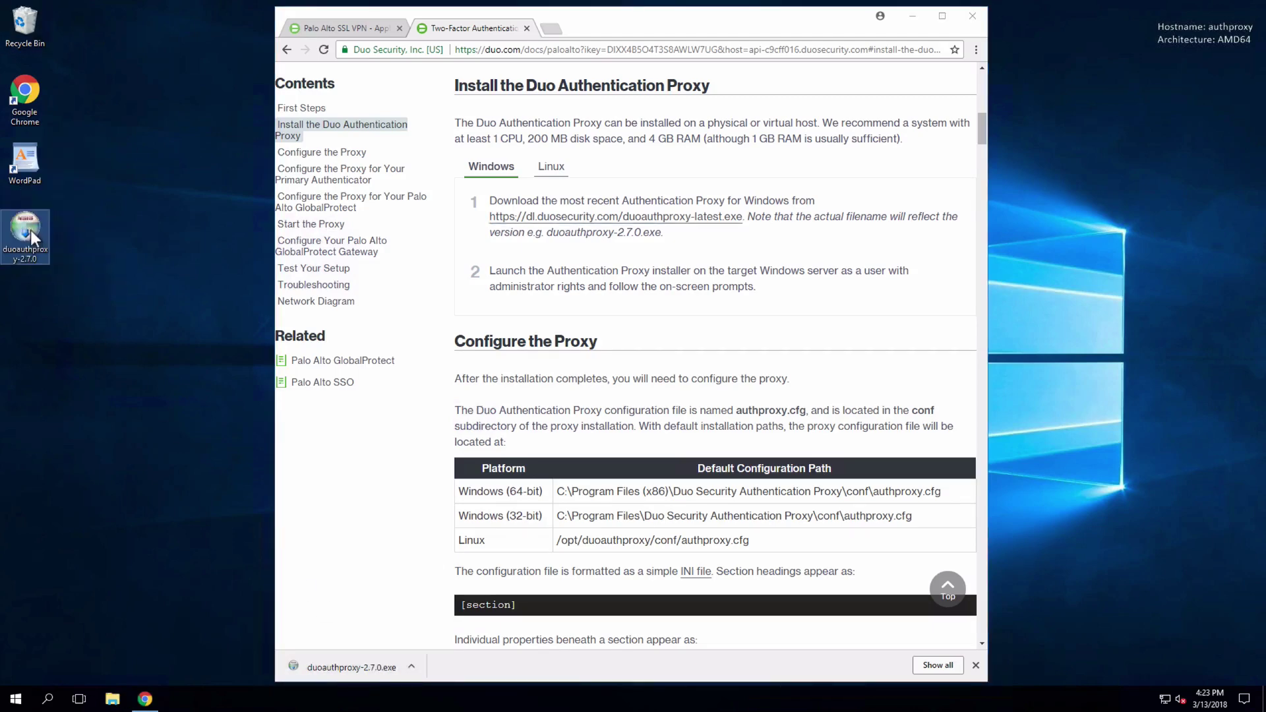
{"action": "right_click", "coordinate": [31, 231]}
{"action": "left_click", "coordinate": [84, 254]}
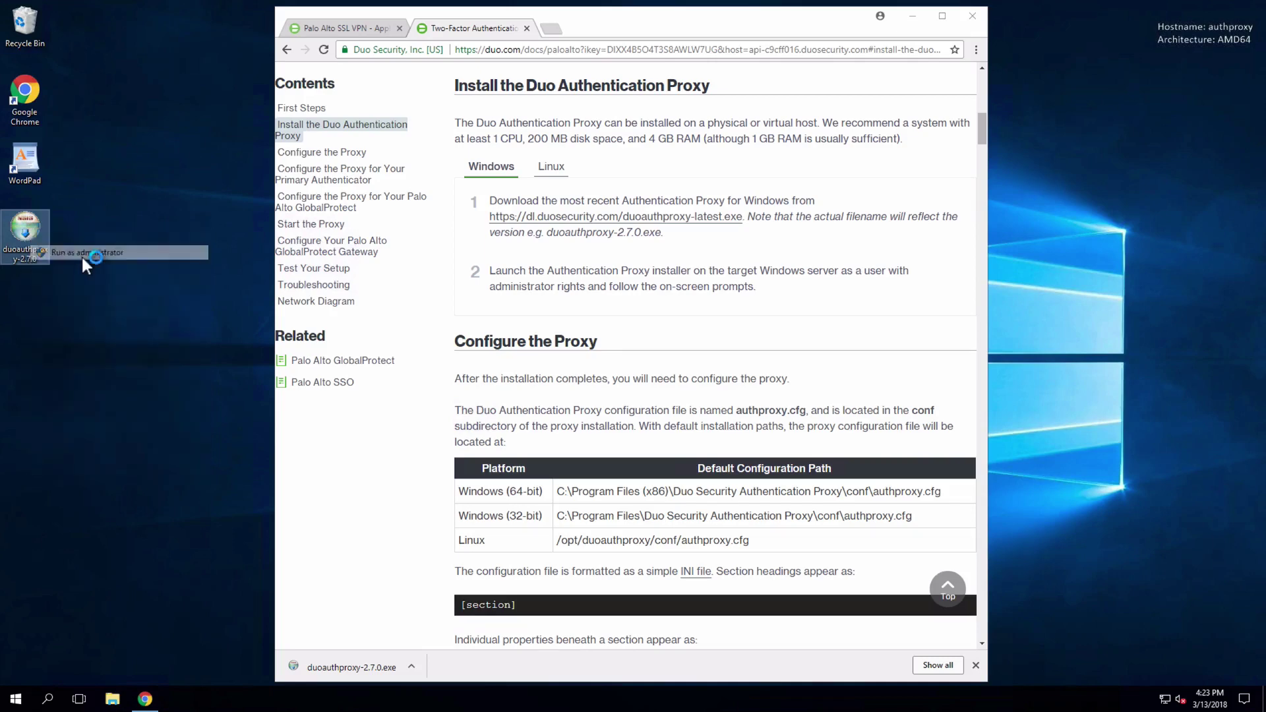
{"action": "left_click", "coordinate": [705, 455]}
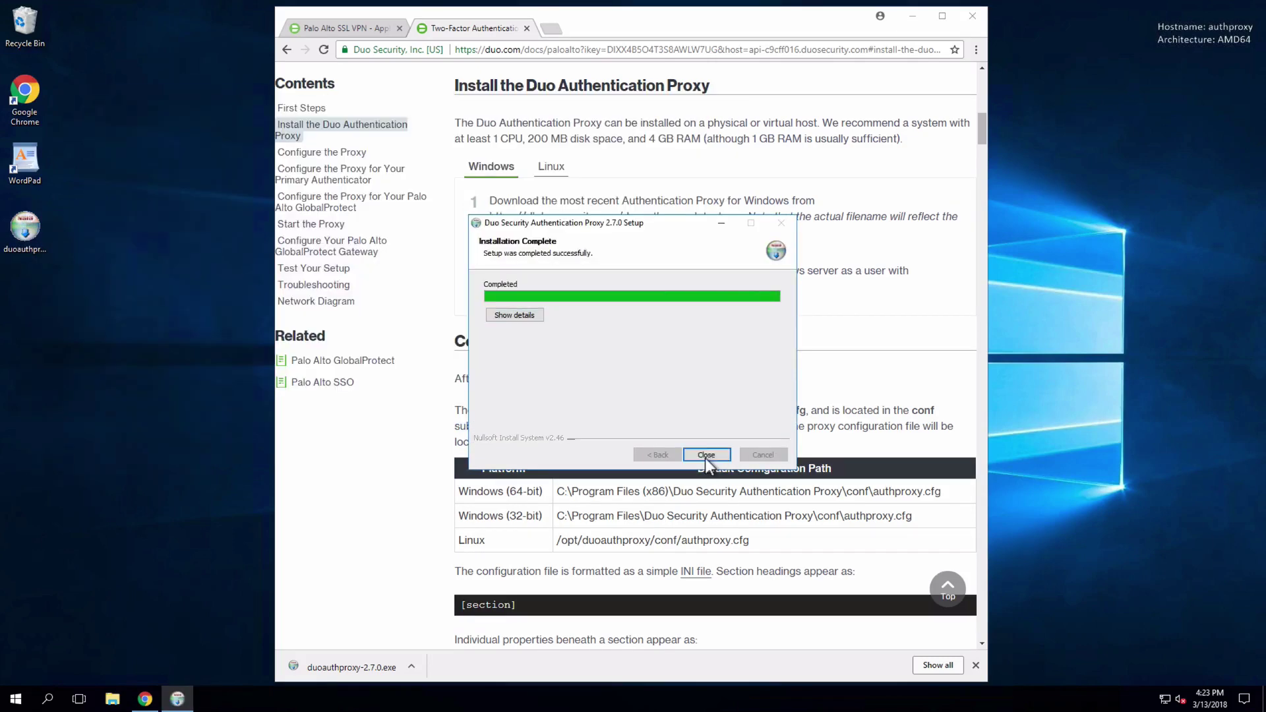
{"action": "left_click", "coordinate": [706, 455]}
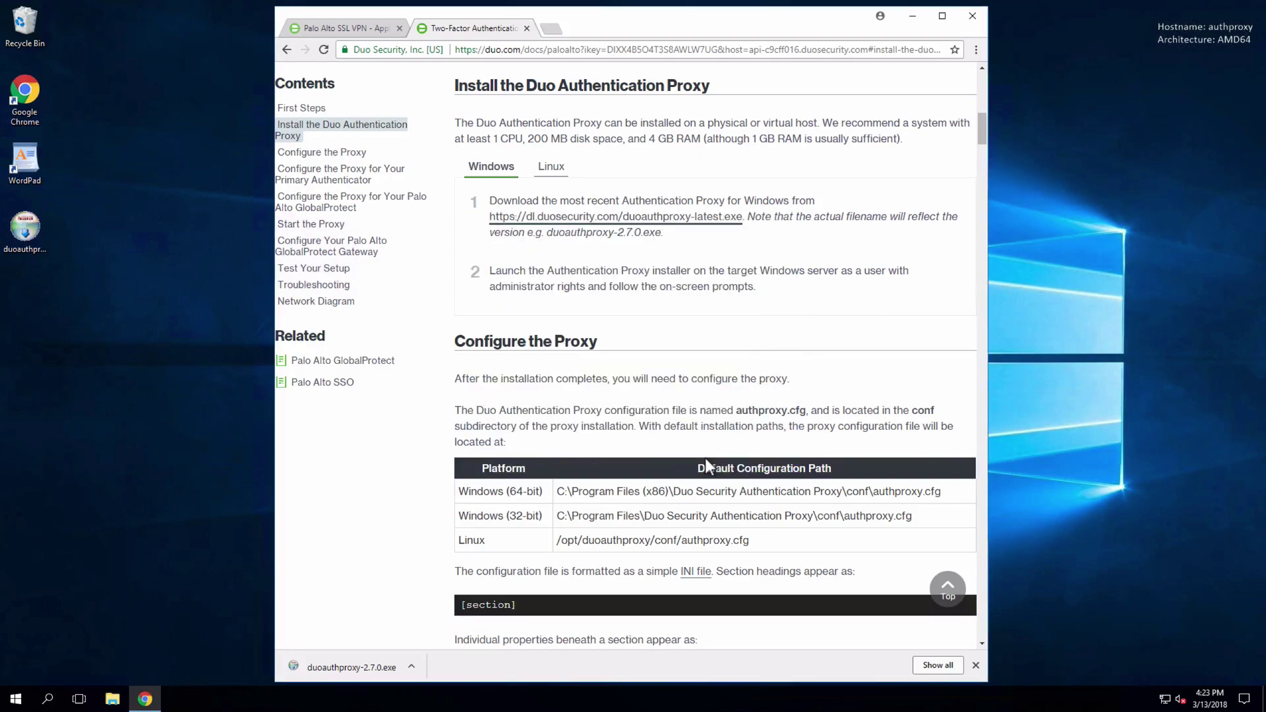
{"action": "left_click", "coordinate": [976, 666]}
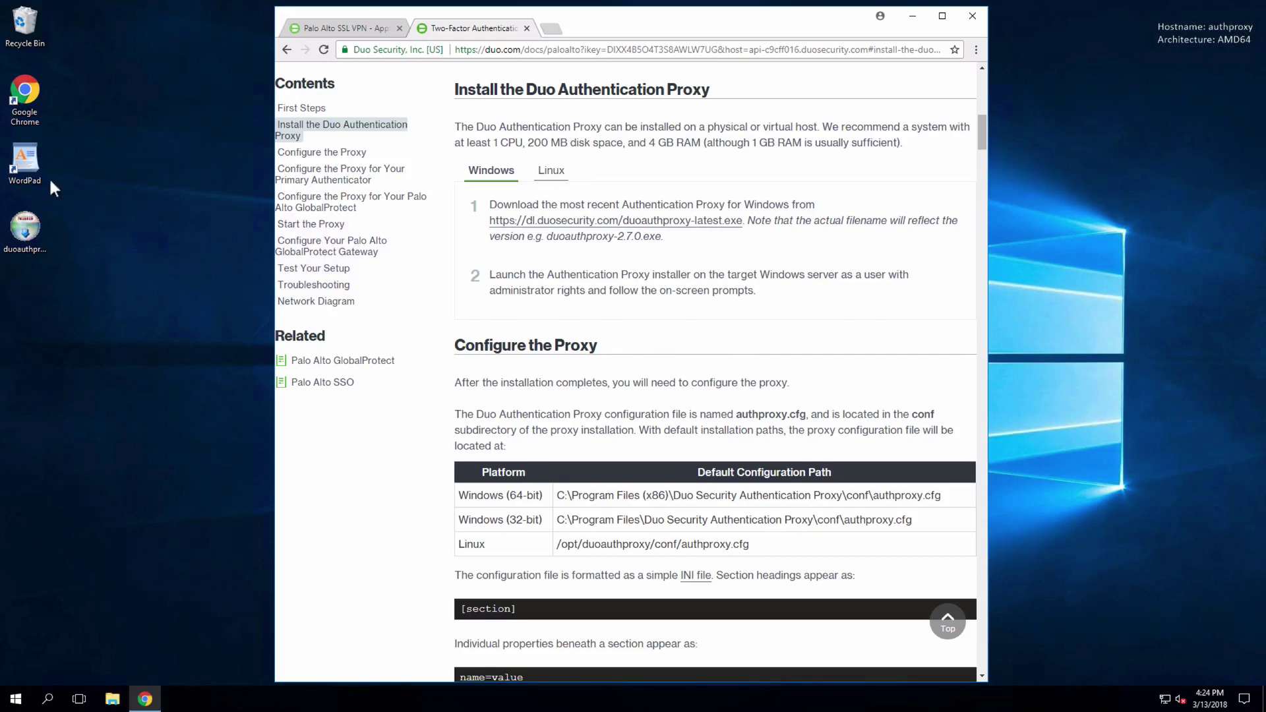
{"action": "right_click", "coordinate": [20, 165]}
- Launch WordPad as administrator, with the documentation snapped to the left half
{"action": "left_click", "coordinate": [53, 202]}
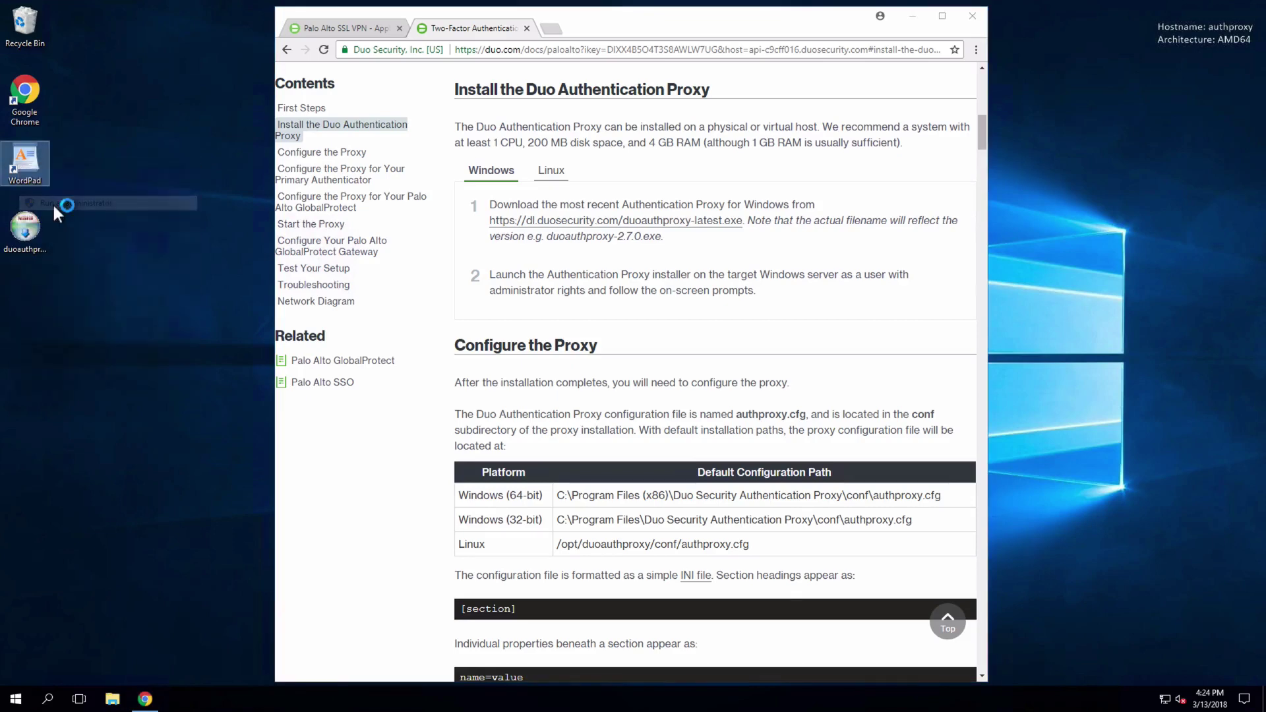
{"action": "left_click_drag", "start_coordinate": [636, 20], "coordinate": [383, 19]}
{"action": "left_click", "coordinate": [799, 294]}
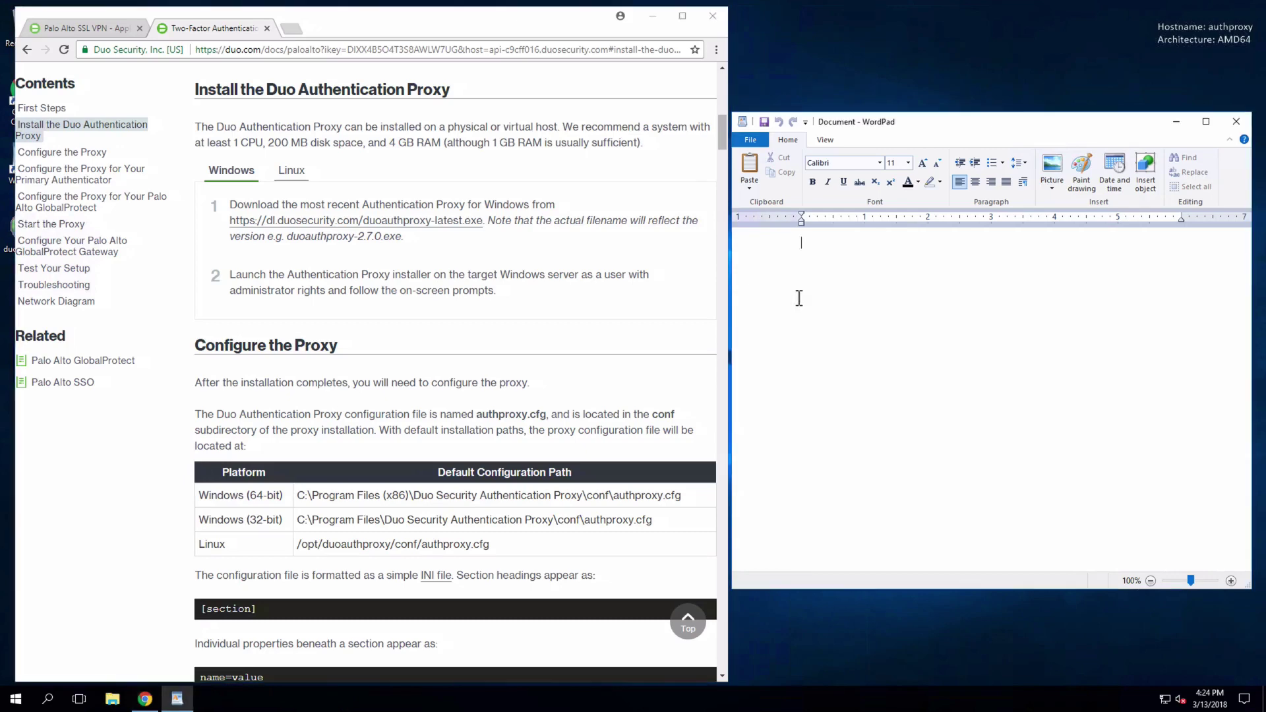
- Open authproxy.cfg from C:\Program Files (x86)\Duo Security Authentication Proxy\conf and select all its text
{"action": "left_click", "coordinate": [758, 143]}
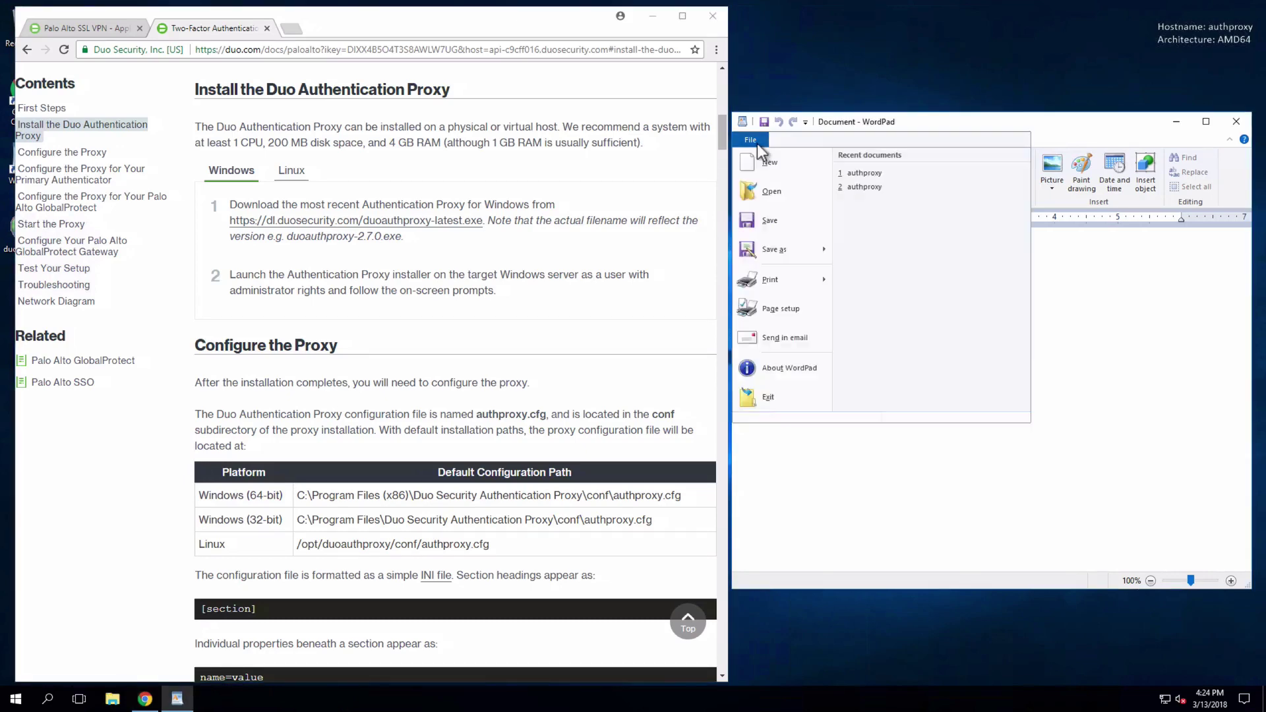
{"action": "left_click", "coordinate": [762, 196]}
{"action": "left_click", "coordinate": [837, 435]}
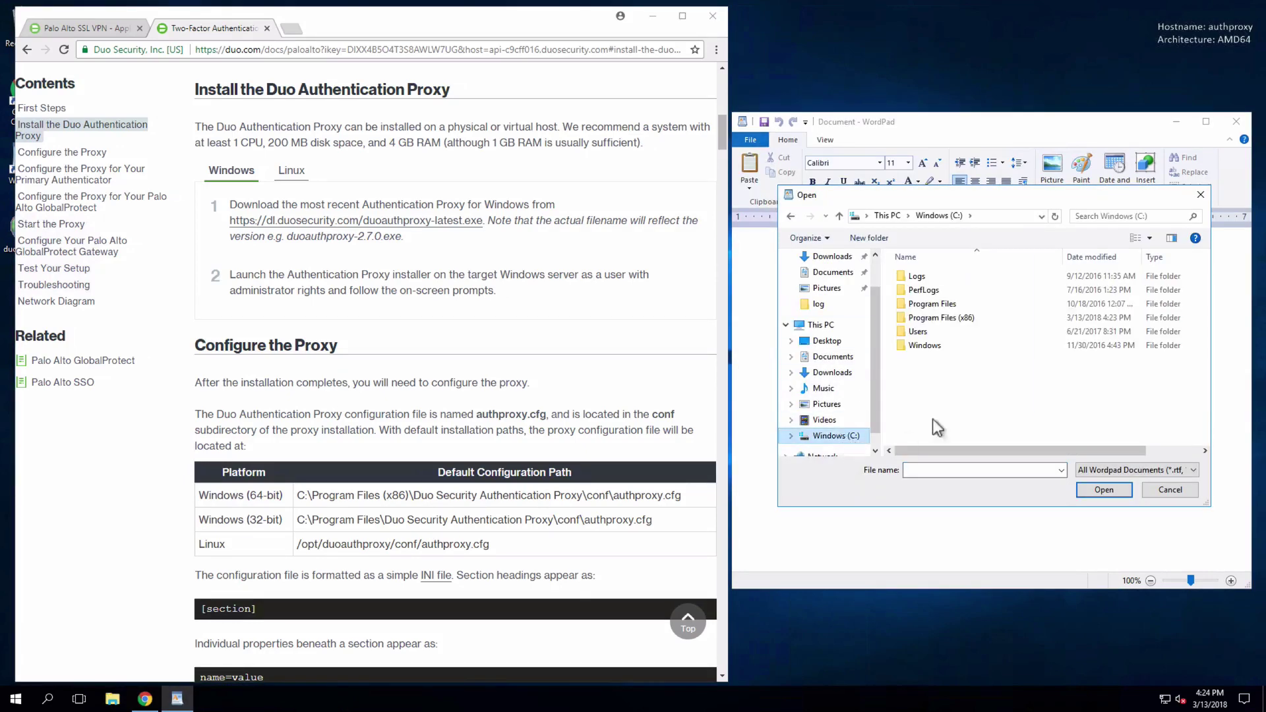
{"action": "double_click", "coordinate": [990, 318]}
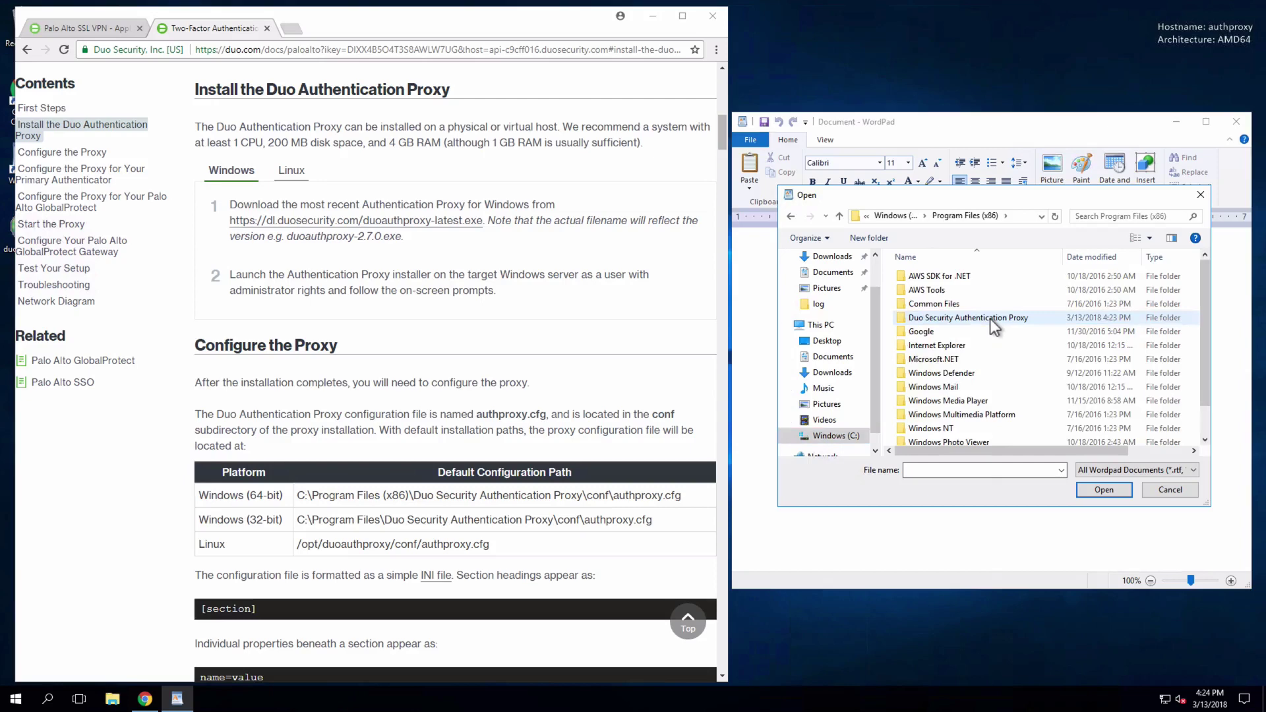
{"action": "double_click", "coordinate": [1046, 319]}
{"action": "double_click", "coordinate": [1034, 294]}
{"action": "left_click", "coordinate": [1106, 470]}
{"action": "left_click", "coordinate": [1106, 550]}
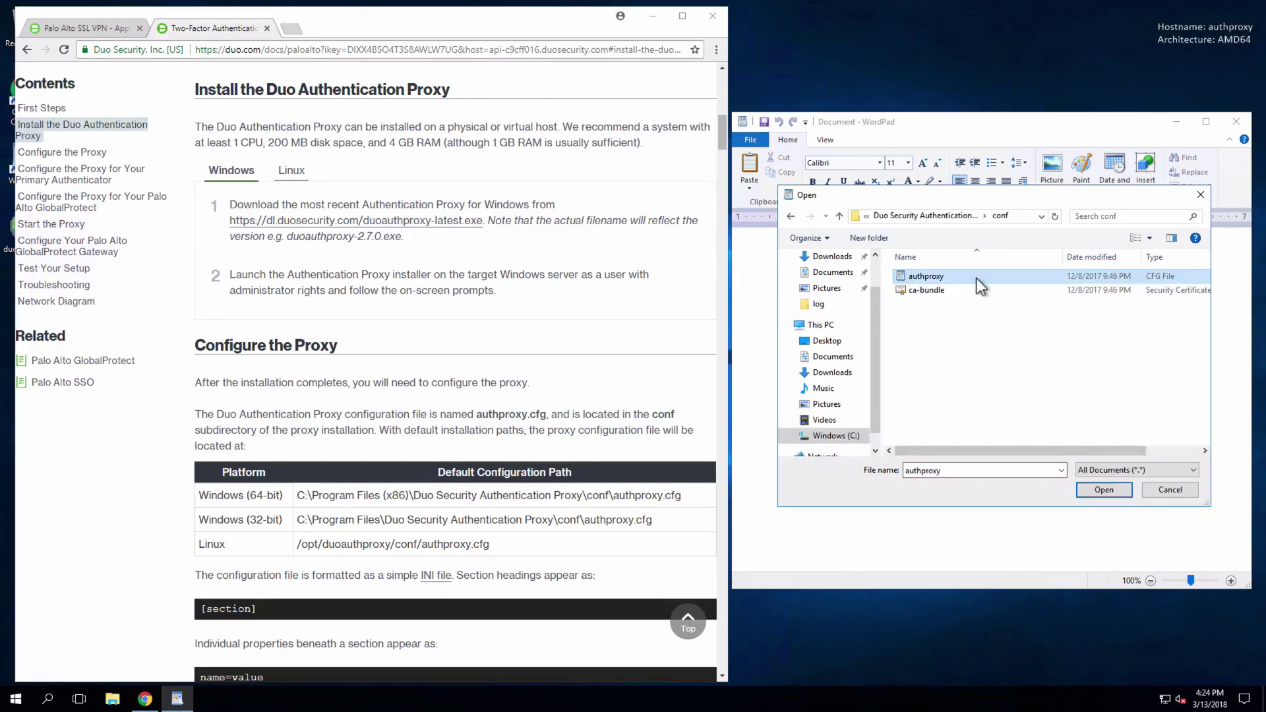
{"action": "double_click", "coordinate": [976, 278]}
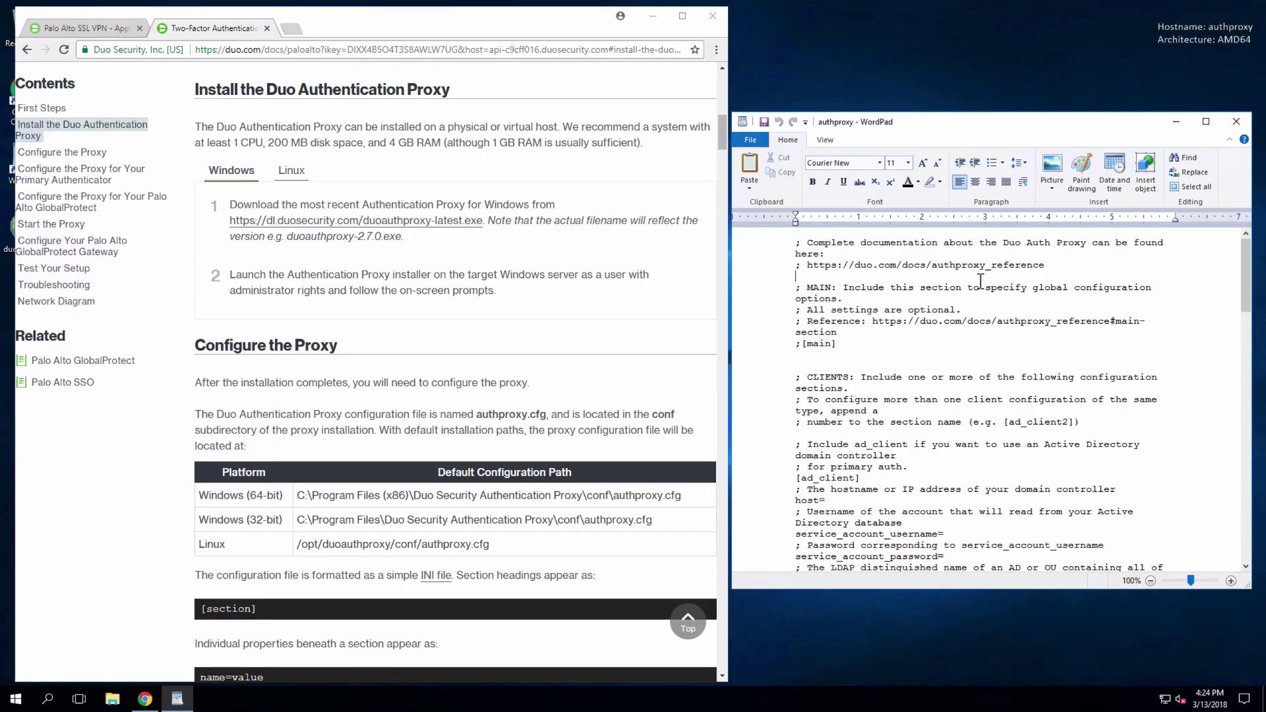
{"action": "key", "text": "ctrl+a"}
- Clear the file and start an [ad_client] section with host=172.16.20.11
{"action": "key", "text": "Delete"}
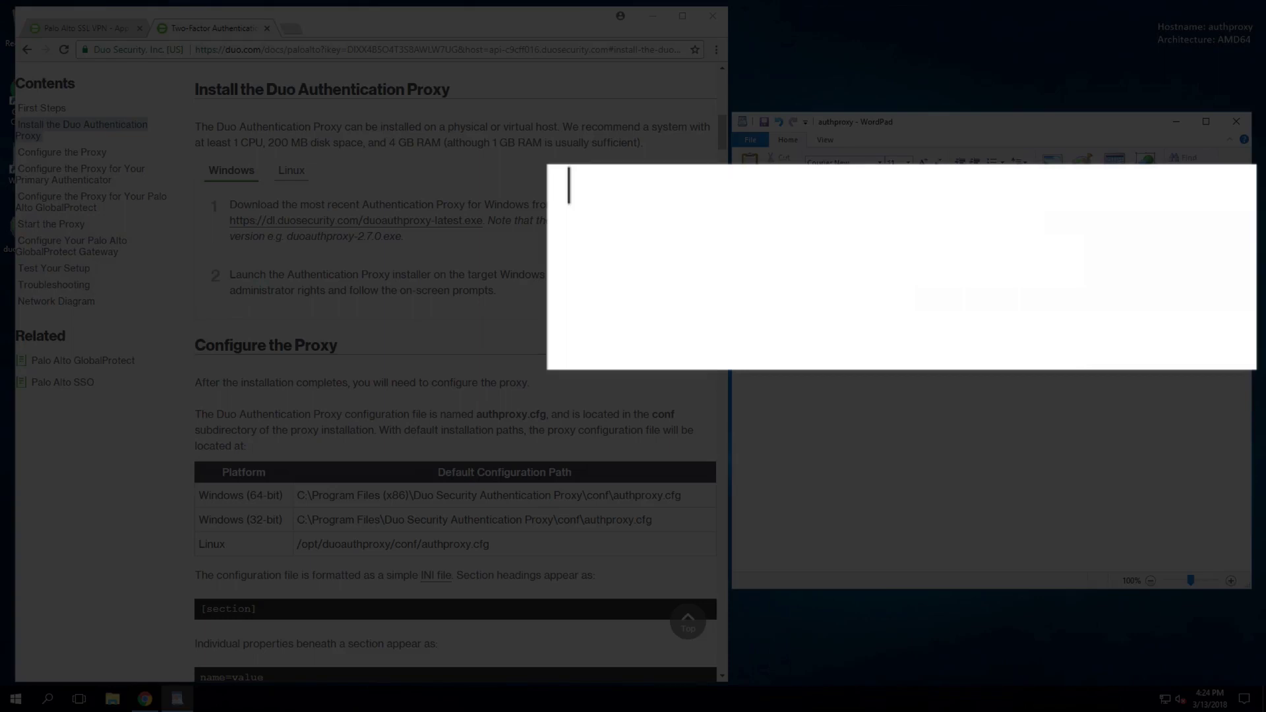
{"action": "type", "text": "[ad_client]"}
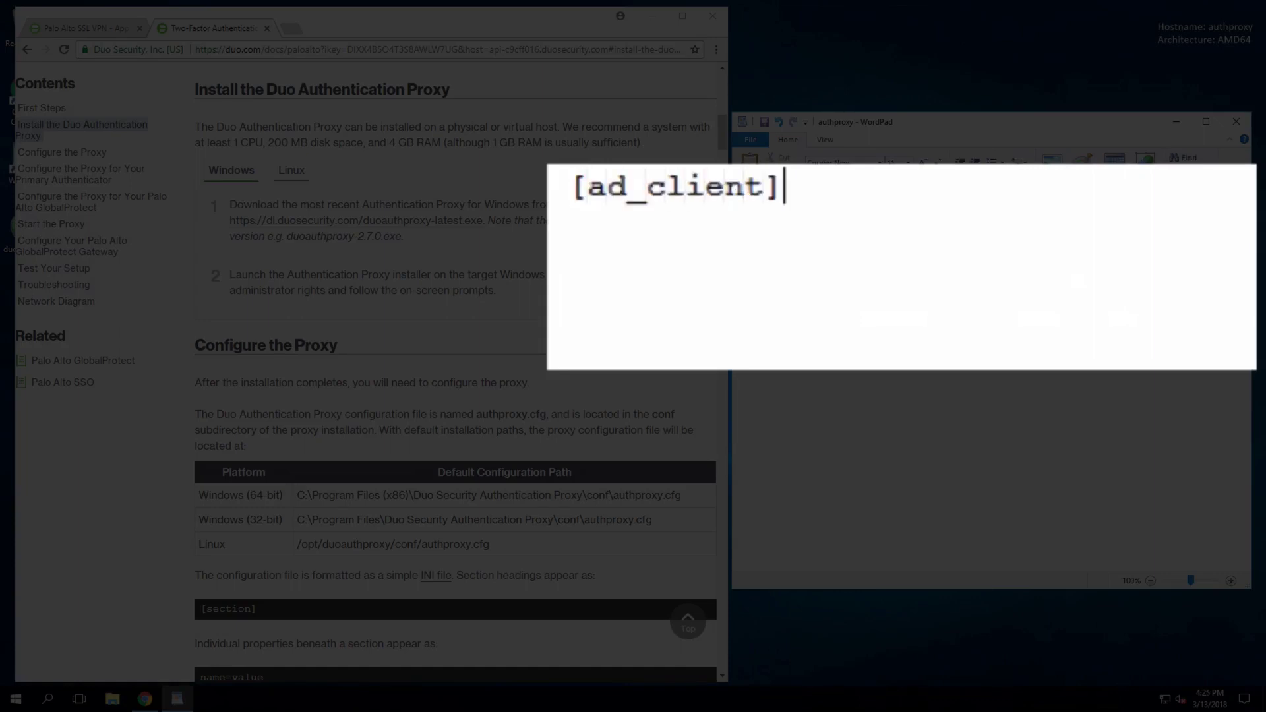
{"action": "key", "text": "Return"}
{"action": "type", "text": "host="}
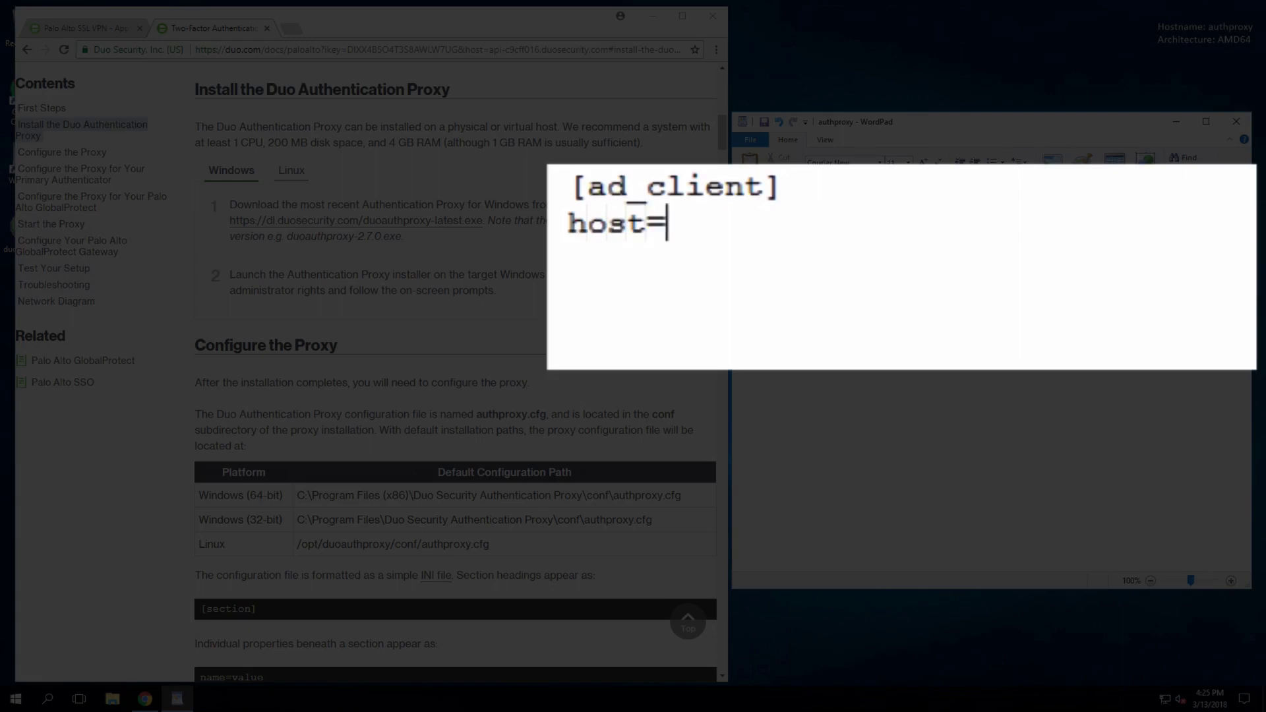
{"action": "type", "text": "172.16"}
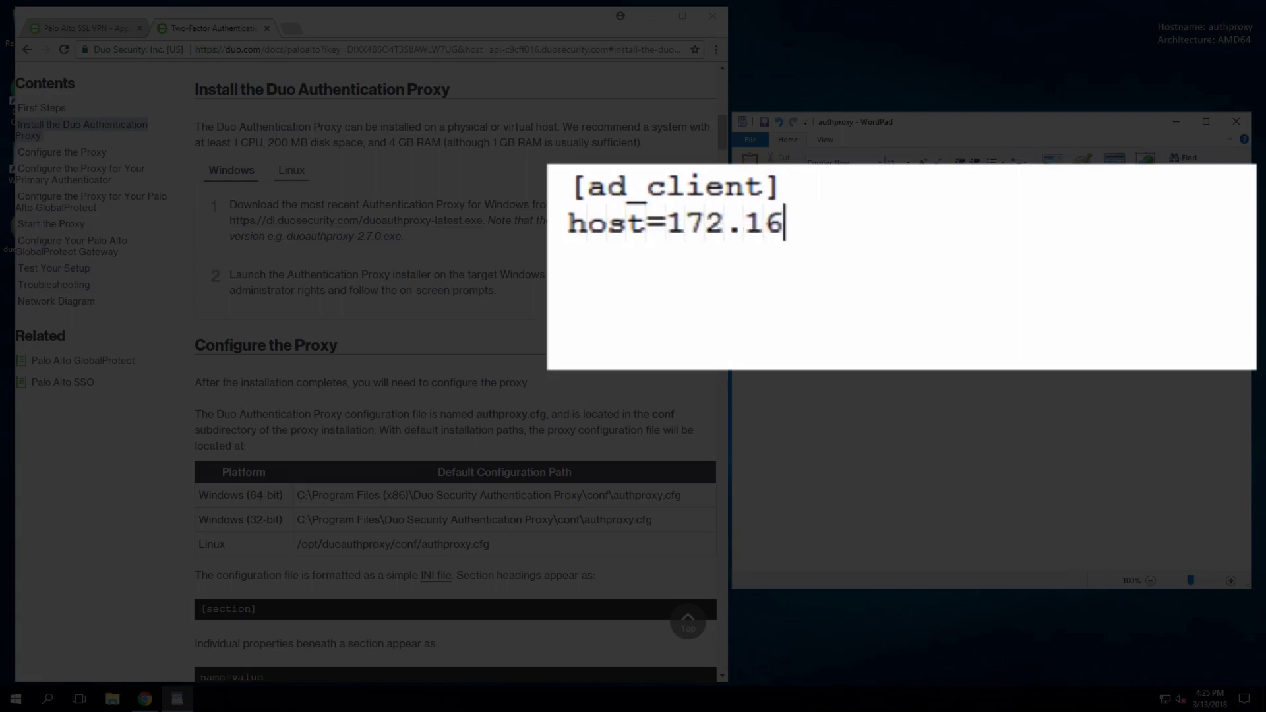
{"action": "type", "text": ".20.11"}
- Add the service account username and password, and search_dn=DC=duovideodemo,DC=com
{"action": "key", "text": "Return"}
{"action": "type", "text": "service_a"}
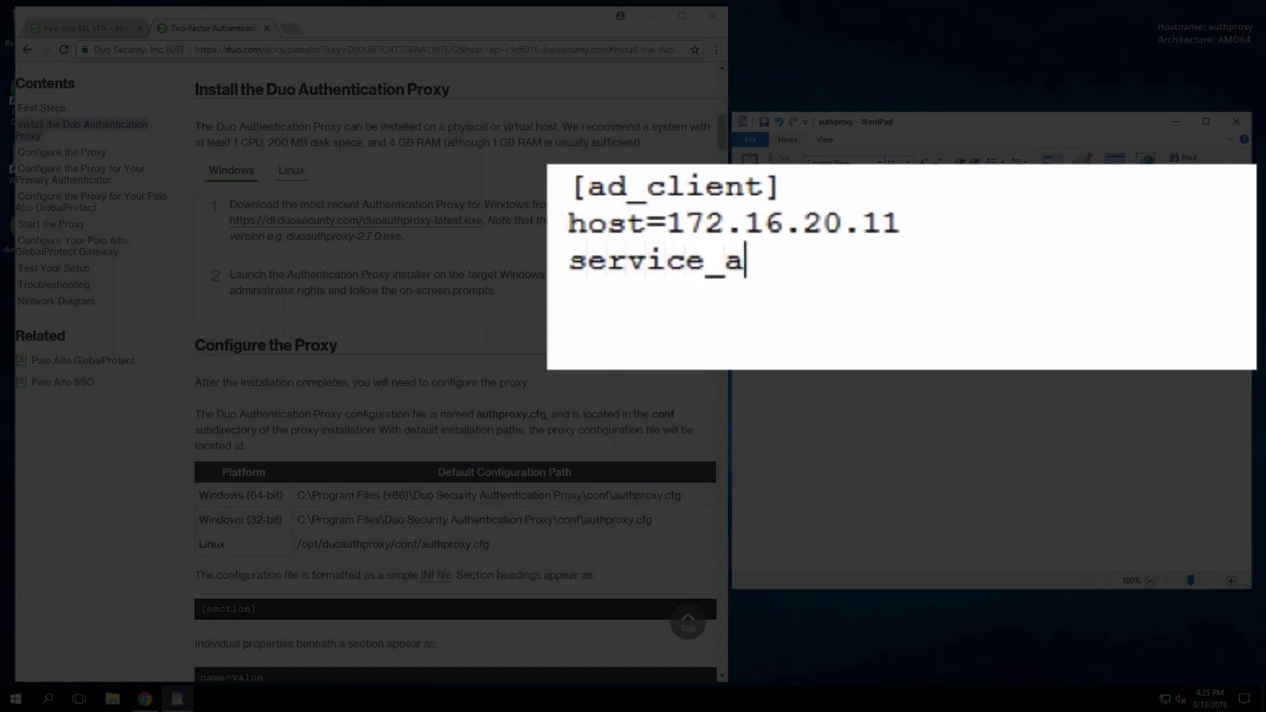
{"action": "type", "text": "ccount_username=ldapuser"}
{"action": "key", "text": "Return"}
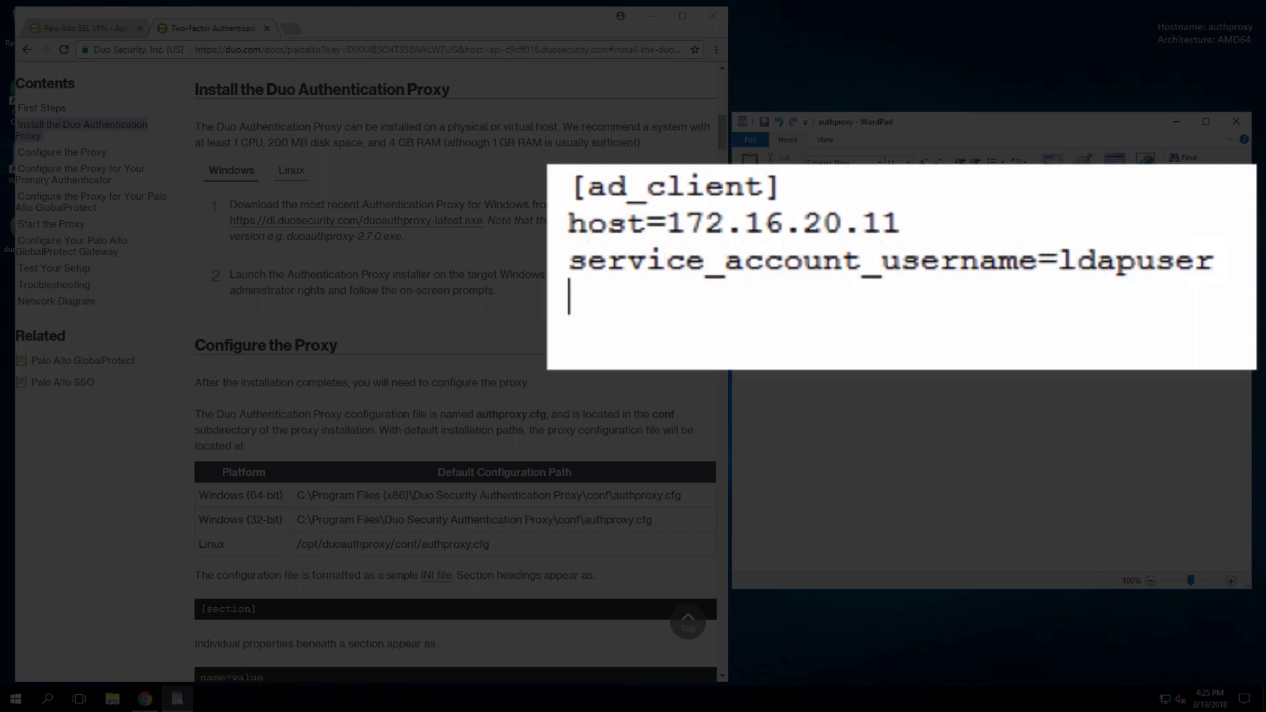
{"action": "type", "text": "service_acc"}
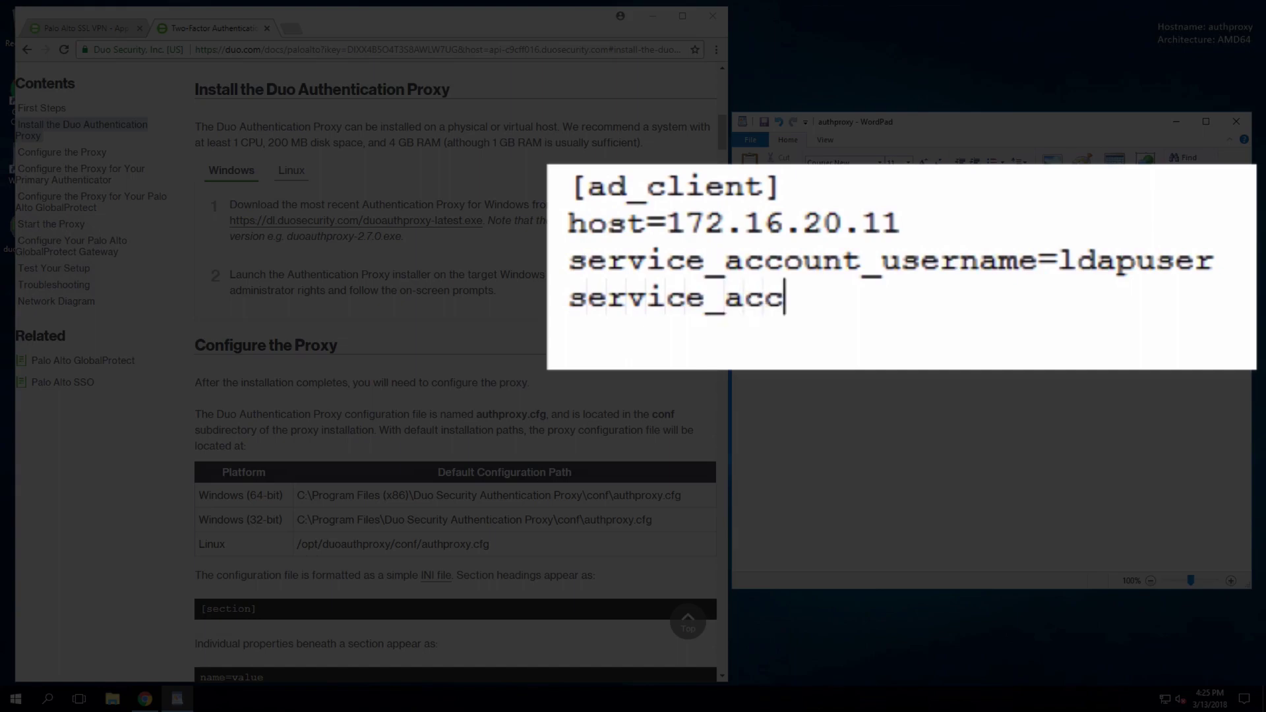
{"action": "type", "text": "ount_password"}
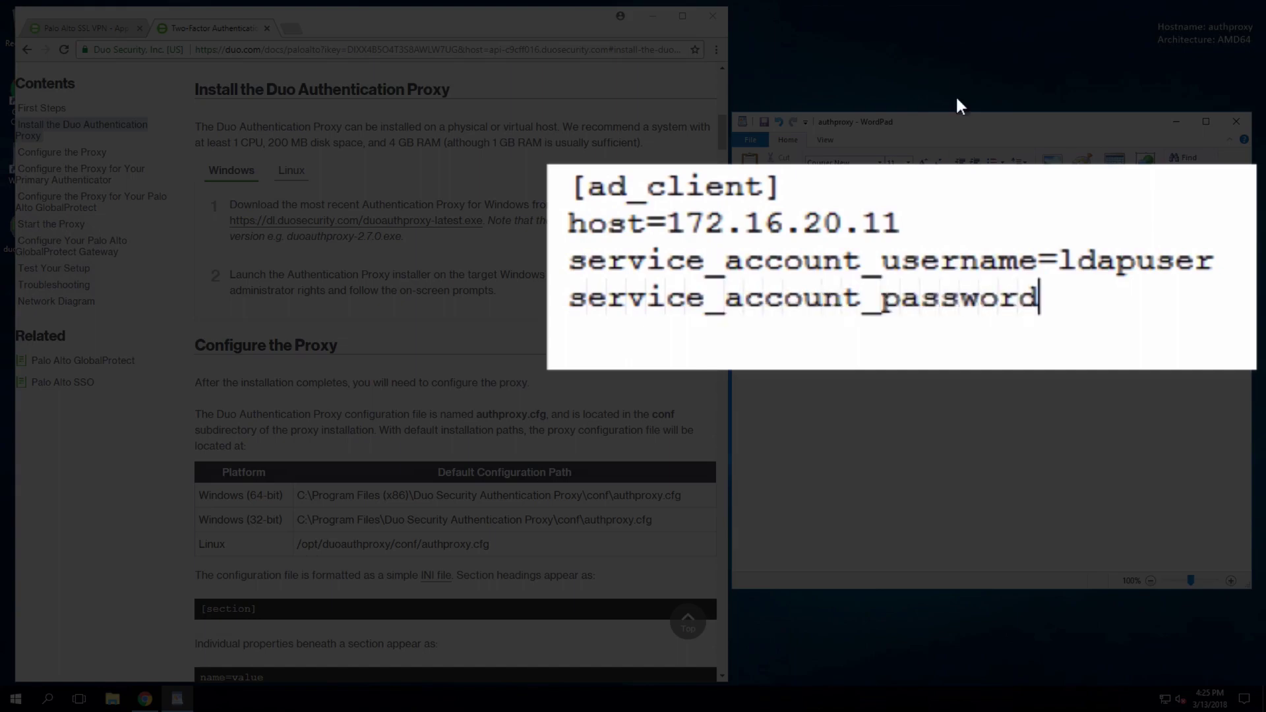
{"action": "type", "text": "=P@$$w0rd!"}
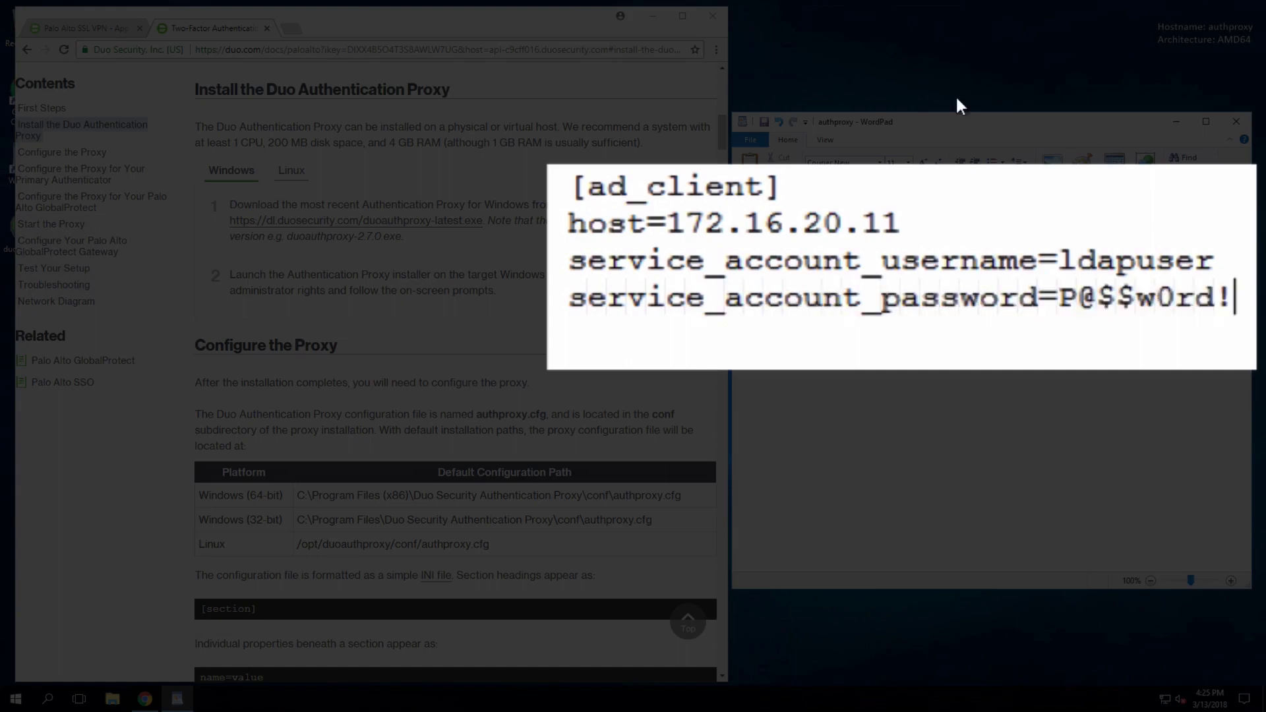
{"action": "key", "text": "Return"}
{"action": "type", "text": "sear"}
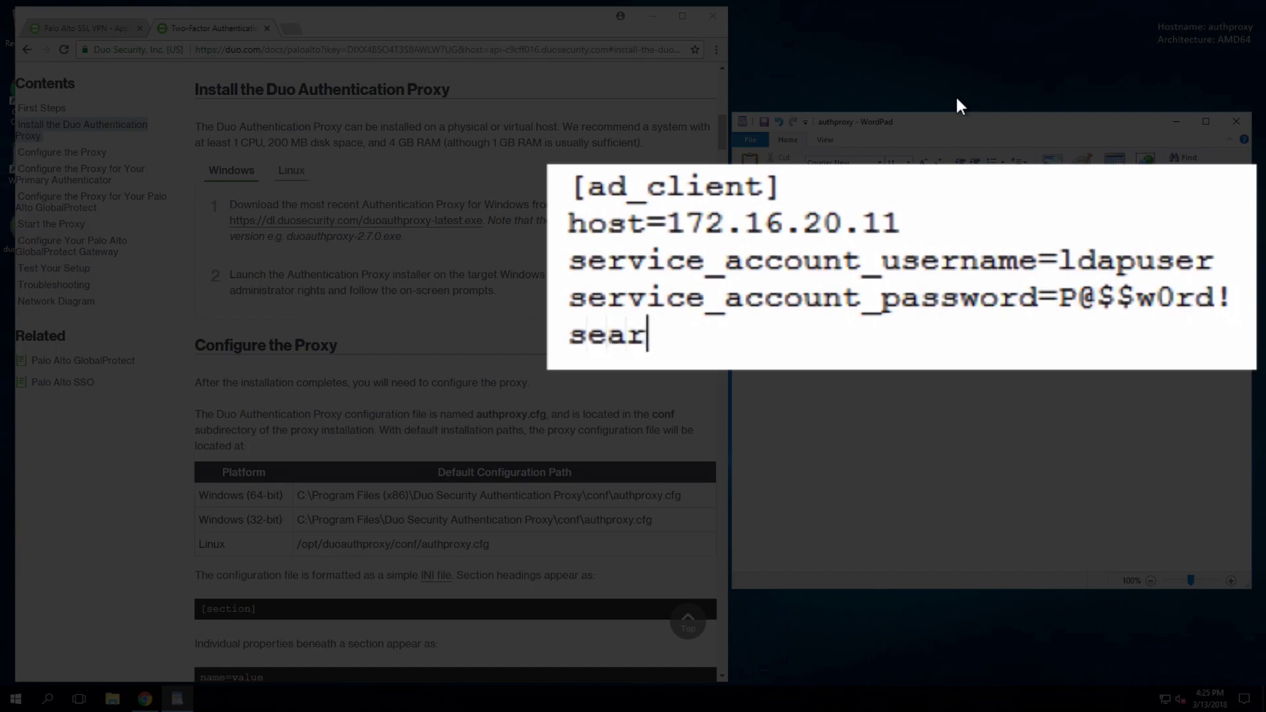
{"action": "type", "text": "ch_dn"}
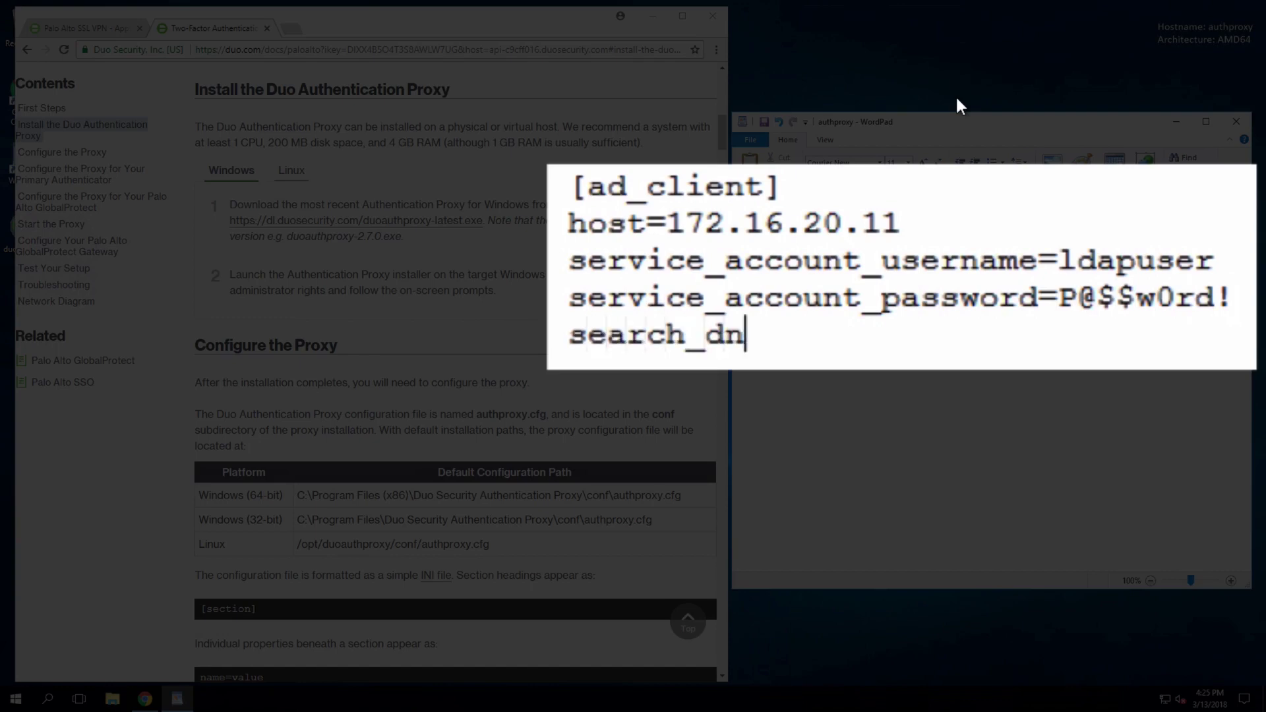
{"action": "type", "text": "=DC="}
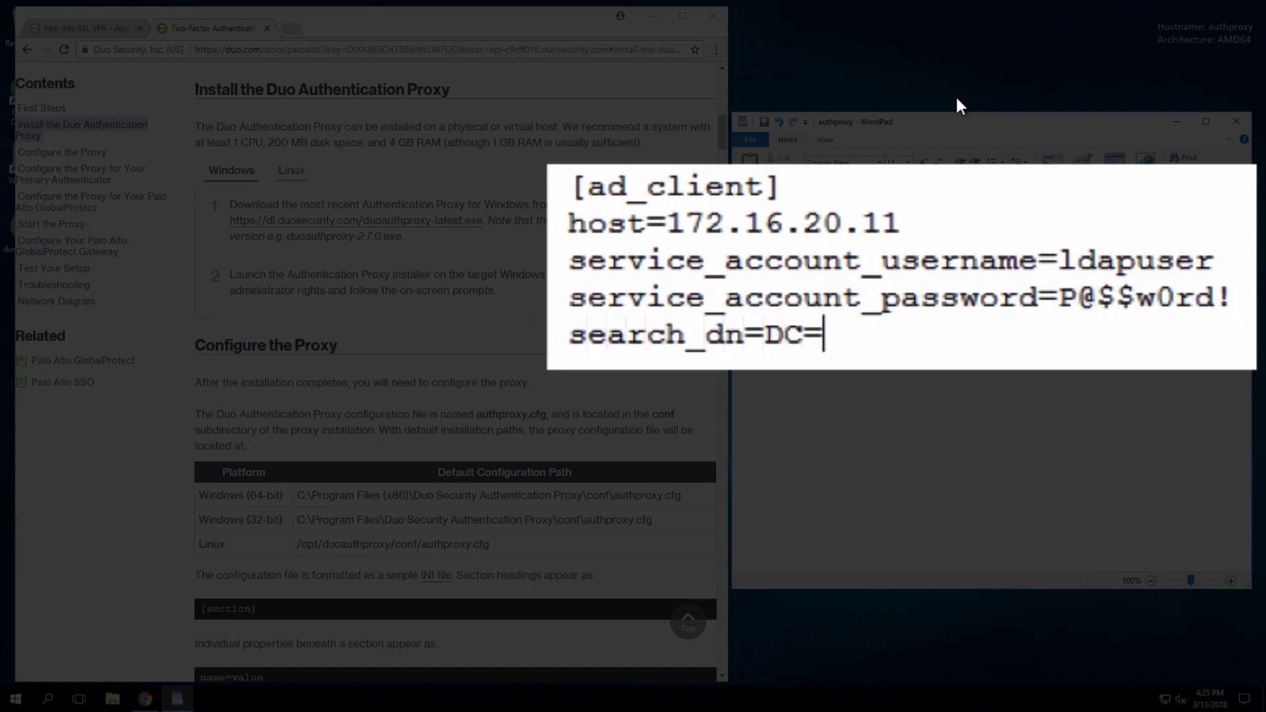
{"action": "type", "text": "duovideodemo,DC="}
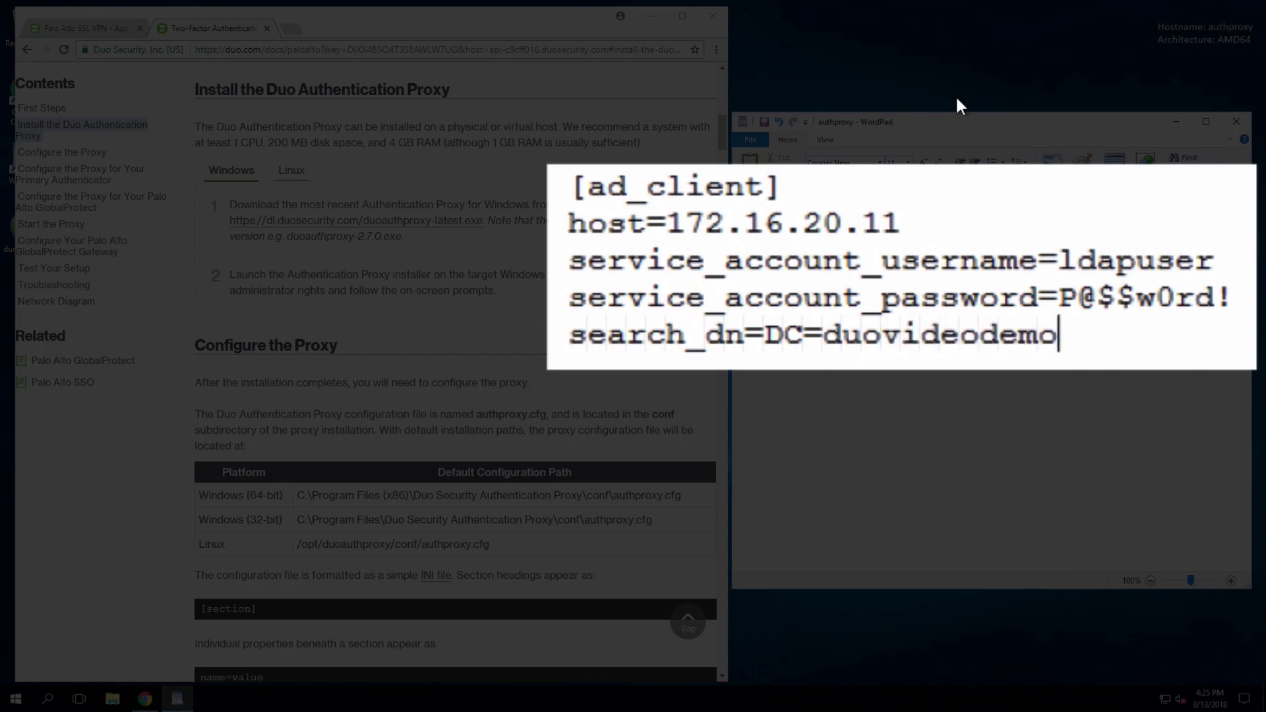
{"action": "type", "text": "com"}
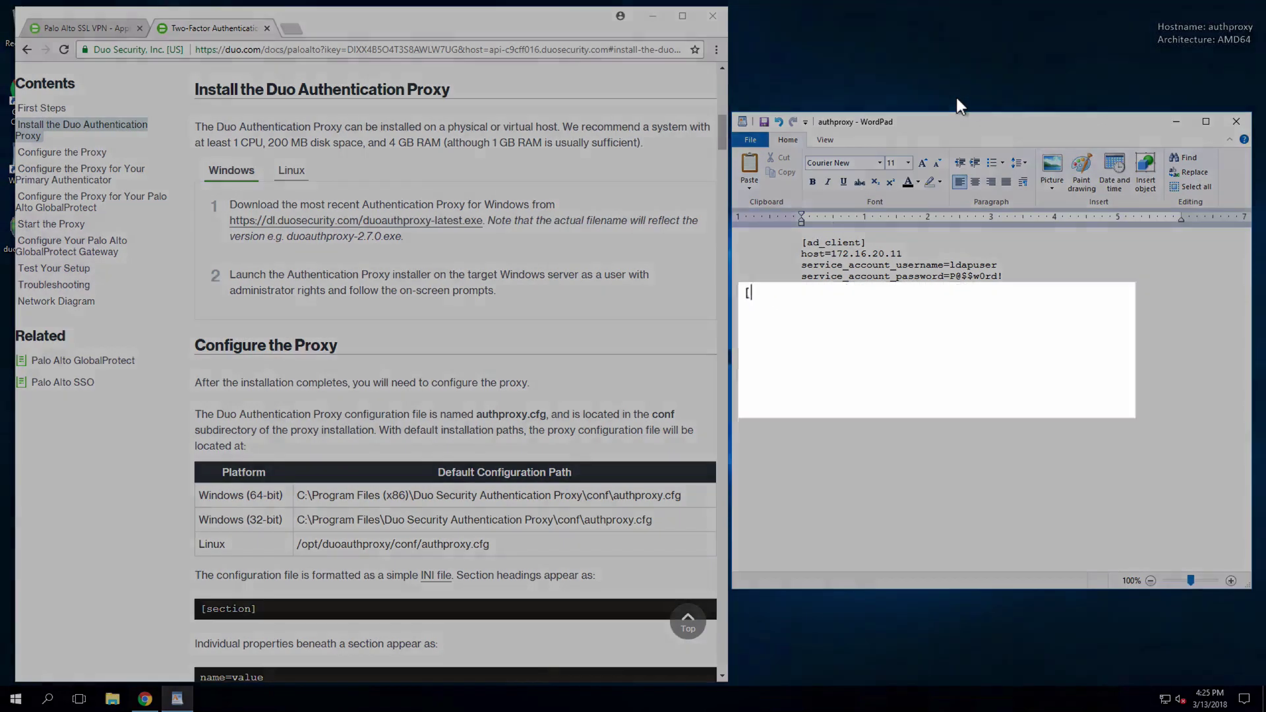
- Start a [radius_server_auto] section with ikey set to the application's integration key
{"action": "type", "text": "[radius_server_auto]"}
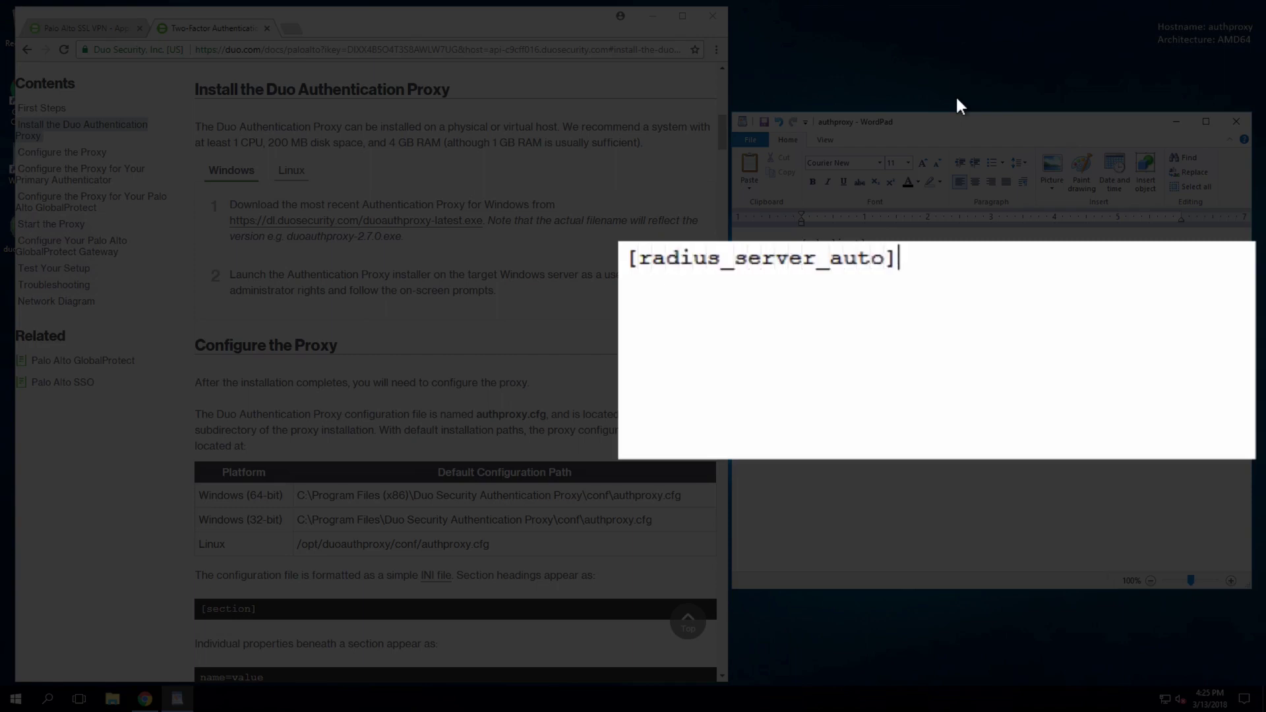
{"action": "key", "text": "Return"}
{"action": "type", "text": "ikey="}
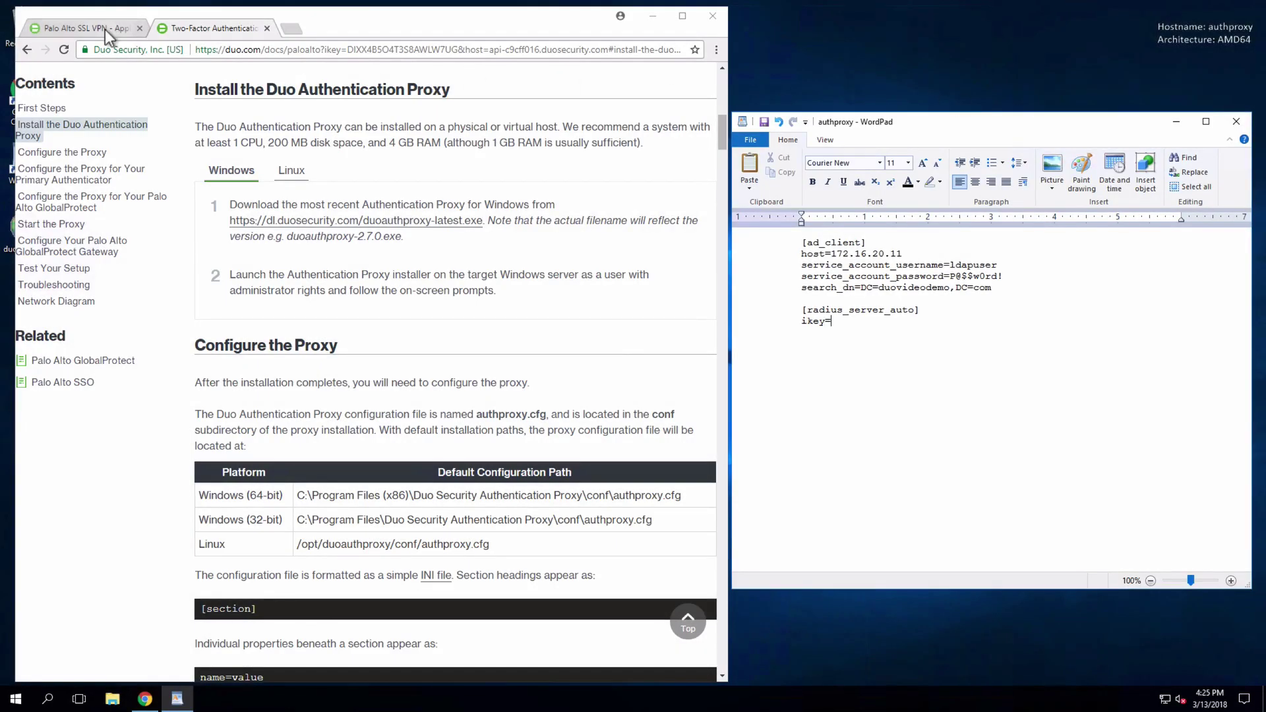
{"action": "left_click", "coordinate": [105, 29]}
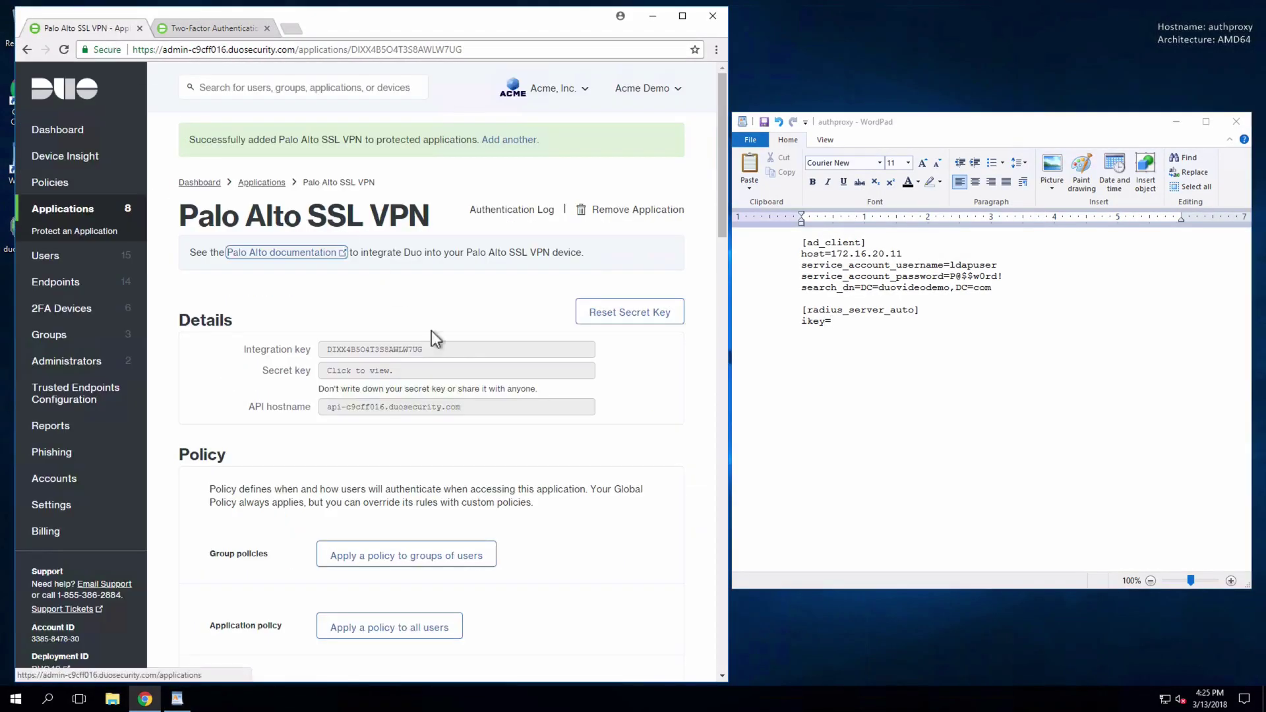
{"action": "double_click", "coordinate": [466, 354]}
{"action": "left_click", "coordinate": [896, 389]}
{"action": "type", "text": "DIXX4B5O4T3S8AWLW7UG"}
- Add skey with the secret key copied from the Duo application page
{"action": "type", "text": "skey="}
{"action": "left_click", "coordinate": [488, 373]}
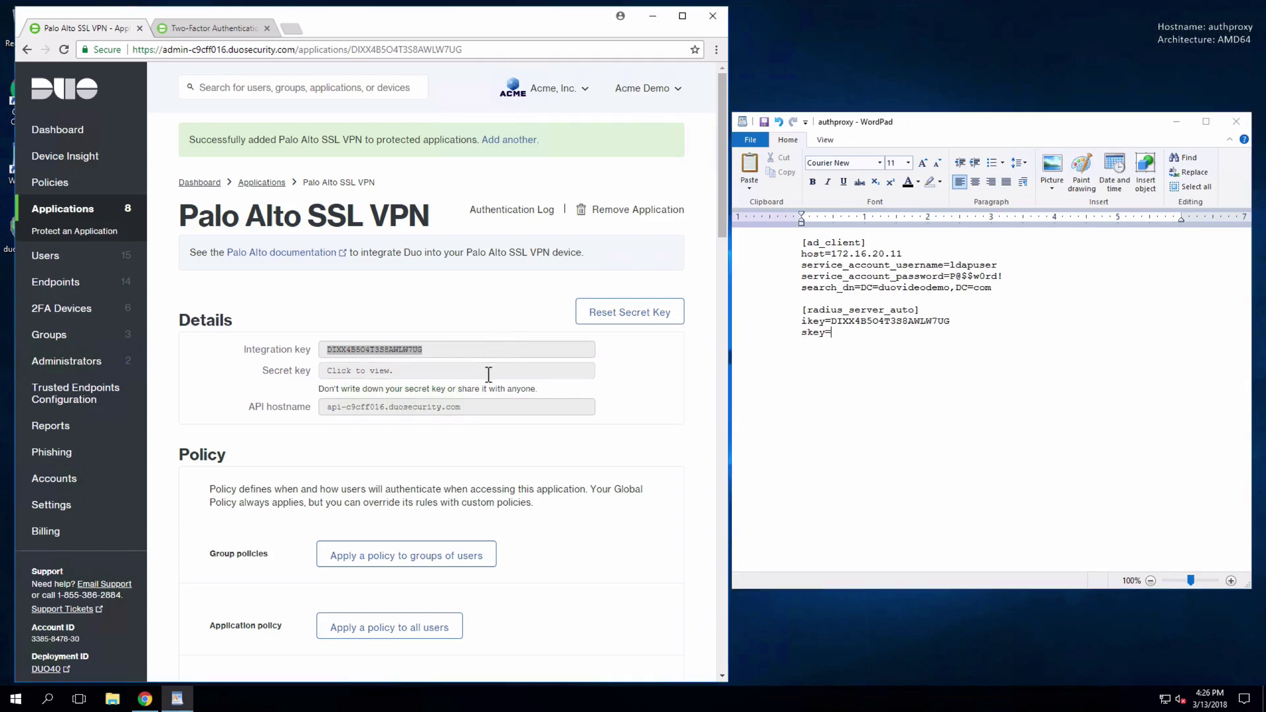
{"action": "key", "text": "ctrl+c"}
{"action": "left_click", "coordinate": [885, 407]}
{"action": "key", "text": "ctrl+v"}
- Add api_host with the API hostname copied from the Duo application page
{"action": "key", "text": "Return"}
{"action": "type", "text": "api_host="}
{"action": "left_click", "coordinate": [552, 414]}
{"action": "key", "text": "ctrl+c"}
{"action": "left_click", "coordinate": [1035, 416]}
{"action": "key", "text": "ctrl+v"}
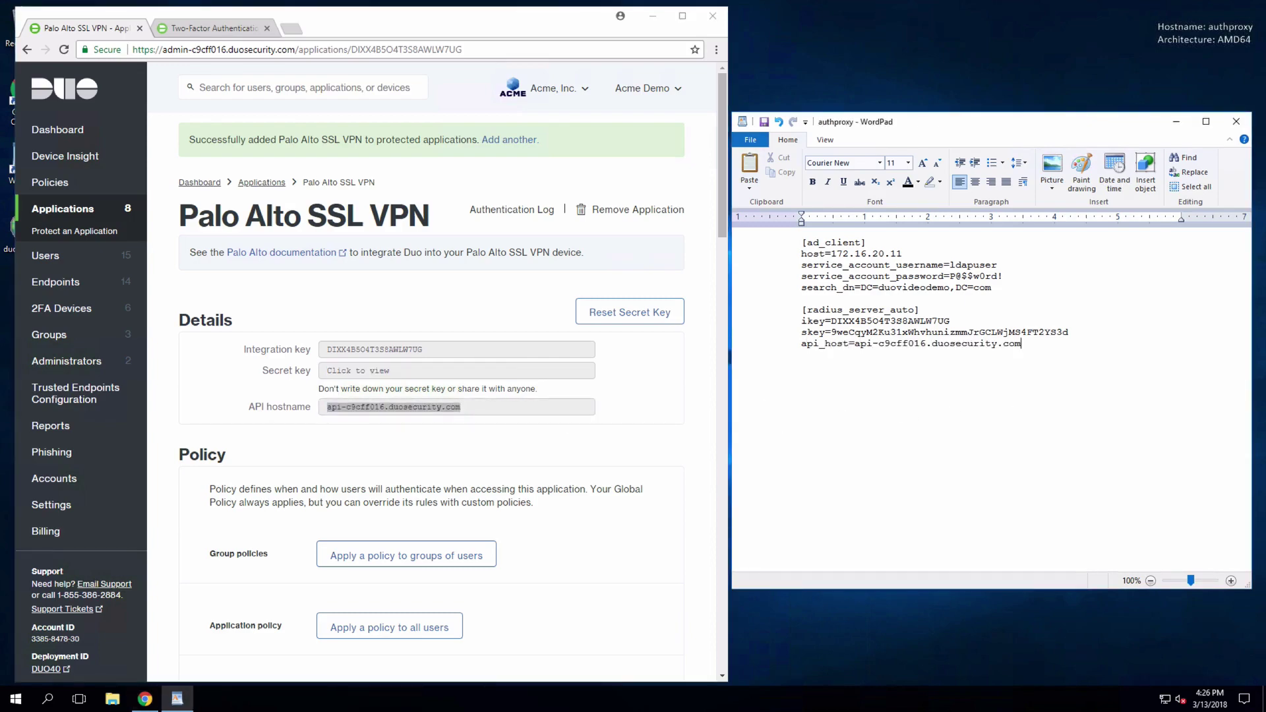
- Add radius_ip_1=172.16.0.25, its RADIUS shared secret, client=ad_client and client_ip_attr=paloalto
{"action": "key", "text": "Return"}
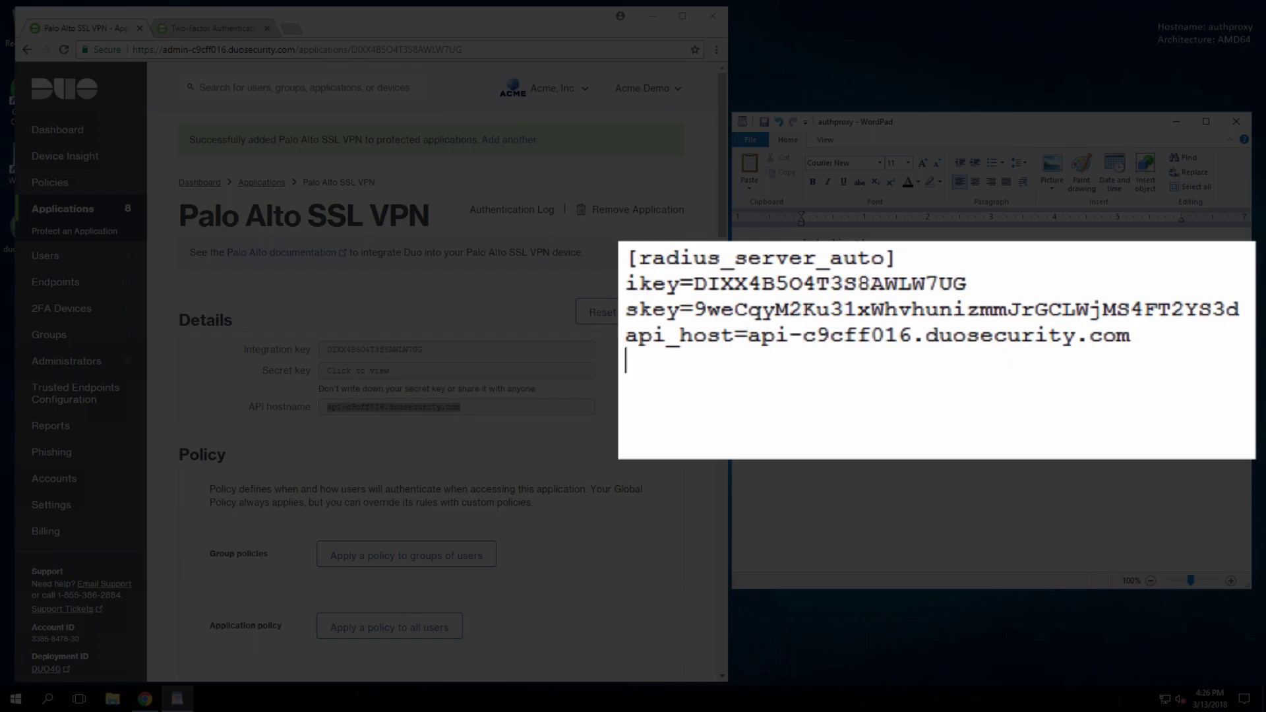
{"action": "type", "text": "radius_ip_1="}
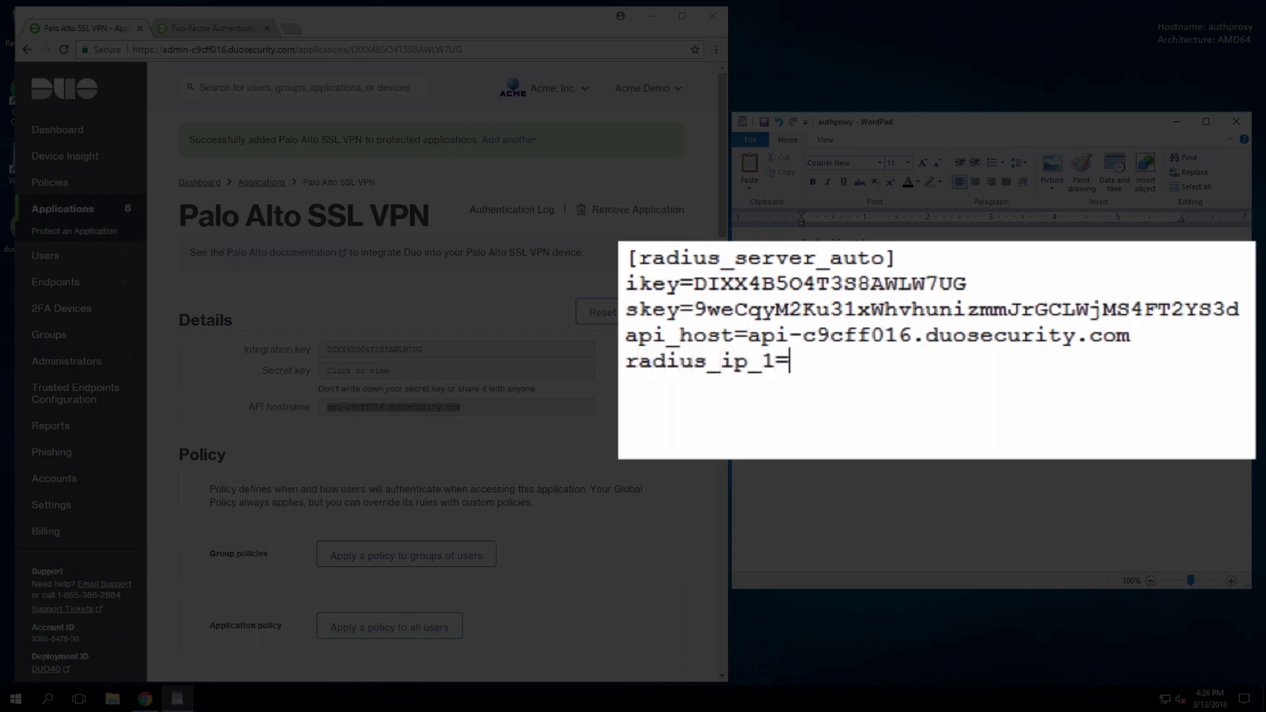
{"action": "type", "text": "172.16.0.25"}
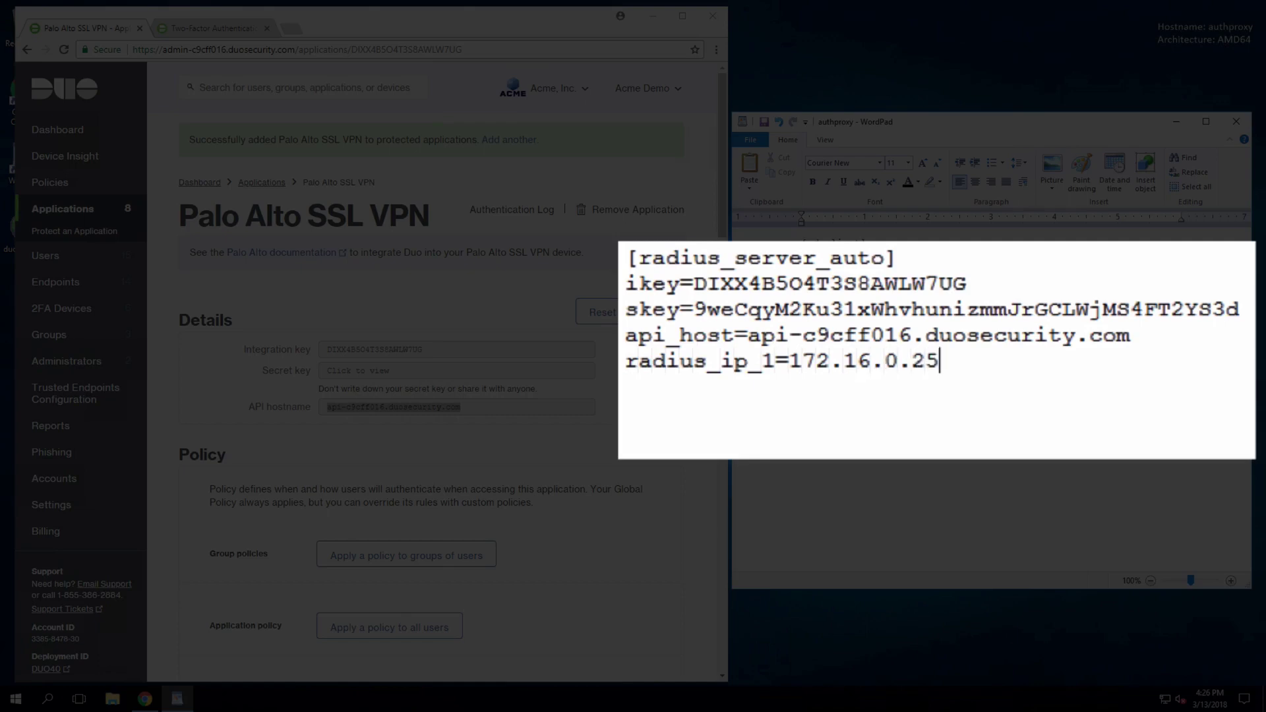
{"action": "type", "text": "radius_secret_"}
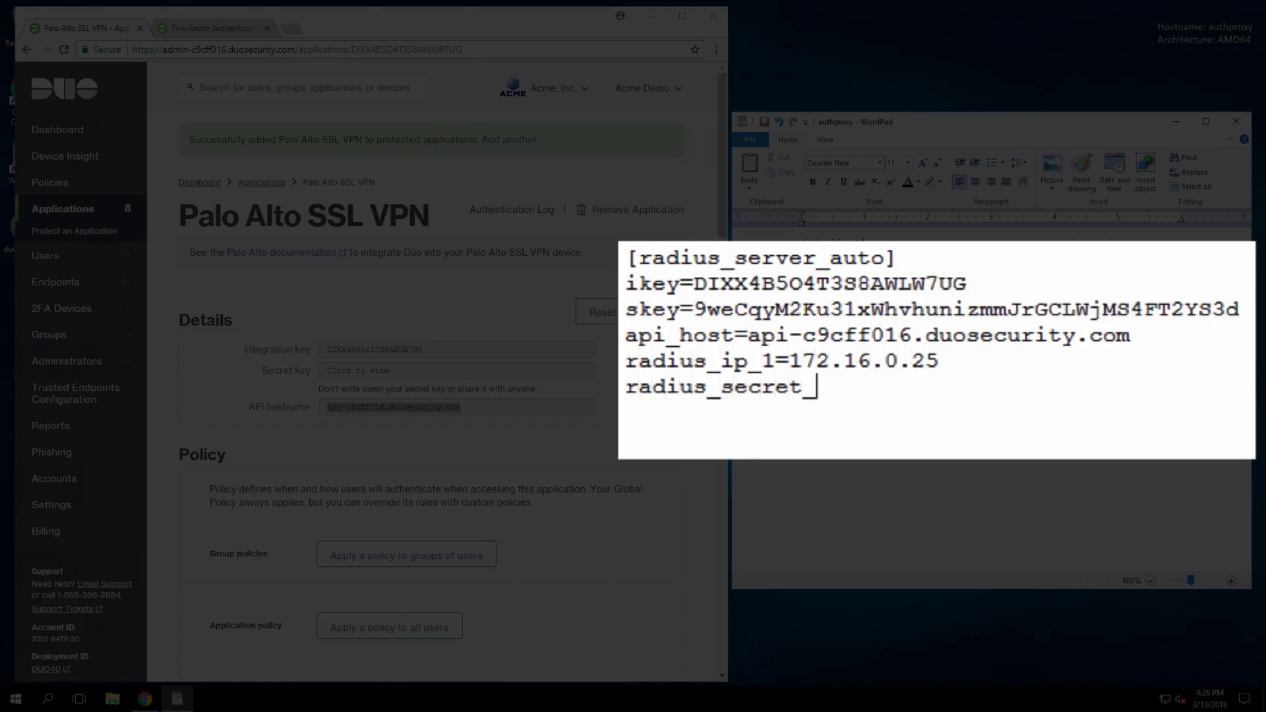
{"action": "type", "text": "1=secret"}
{"action": "key", "text": "Return"}
{"action": "type", "text": "cli"}
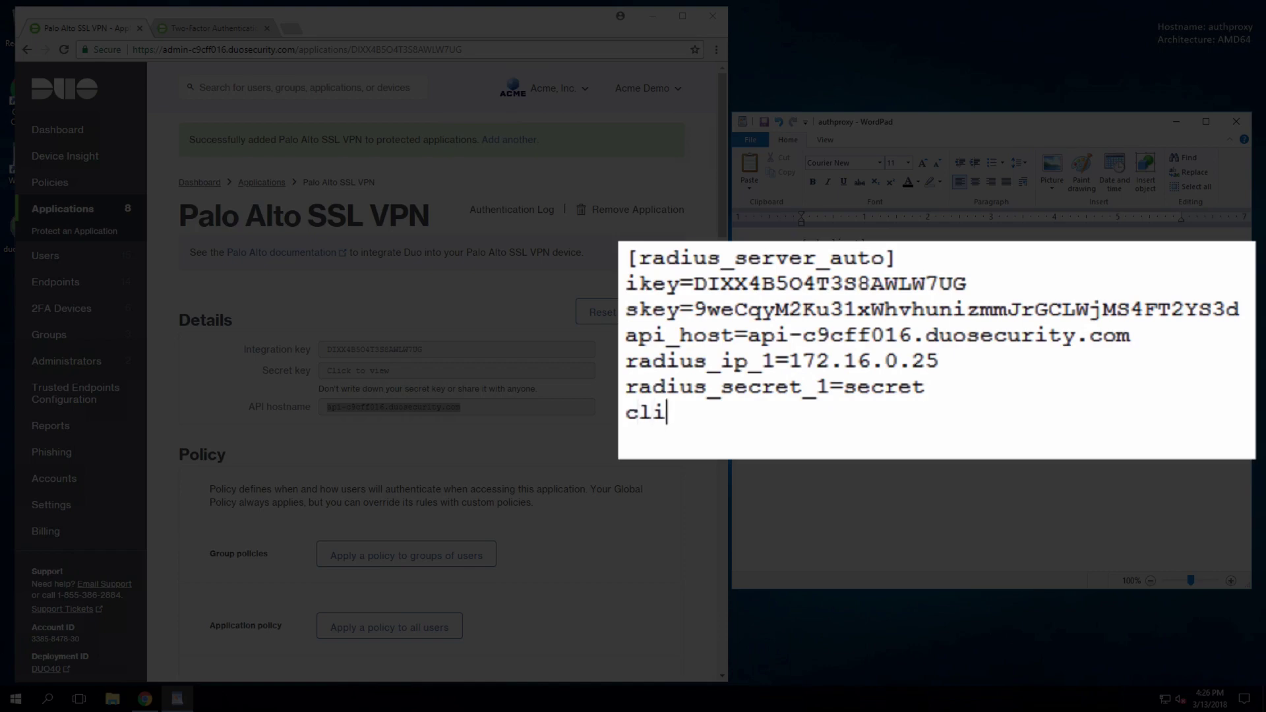
{"action": "type", "text": "ent=ad_client"}
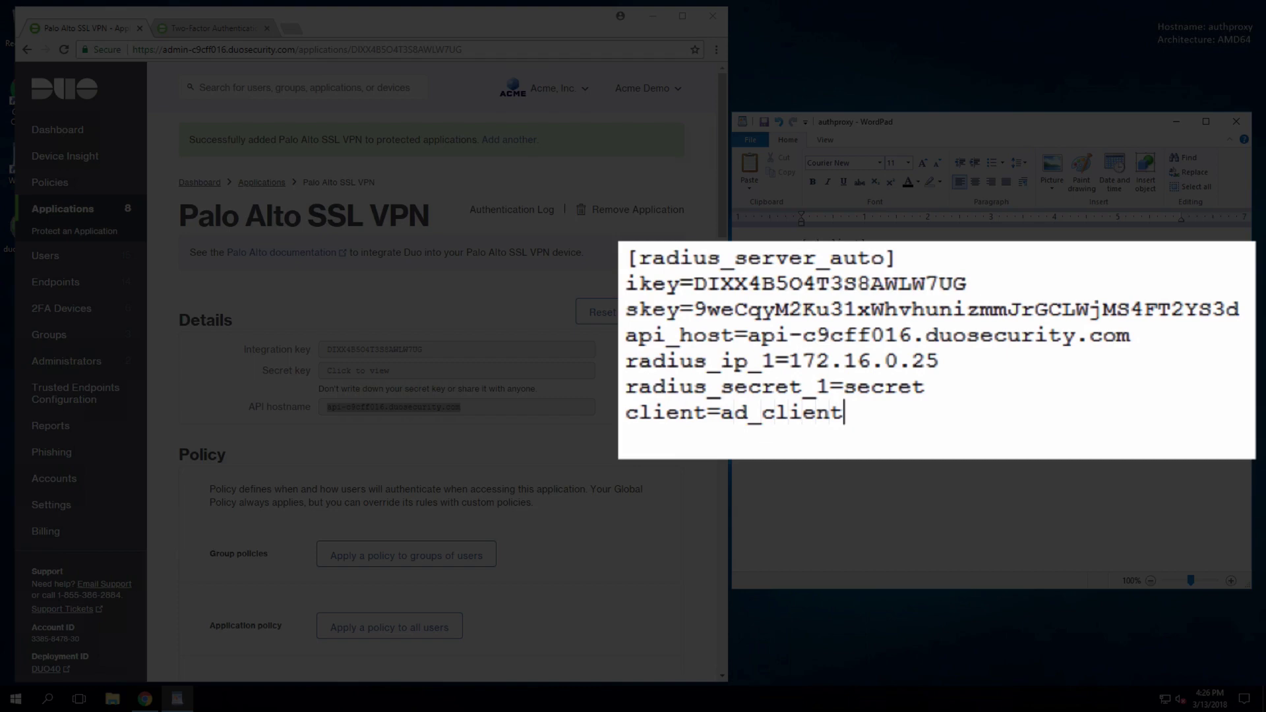
{"action": "key", "text": "Return"}
{"action": "type", "text": "client_ip_attr"}
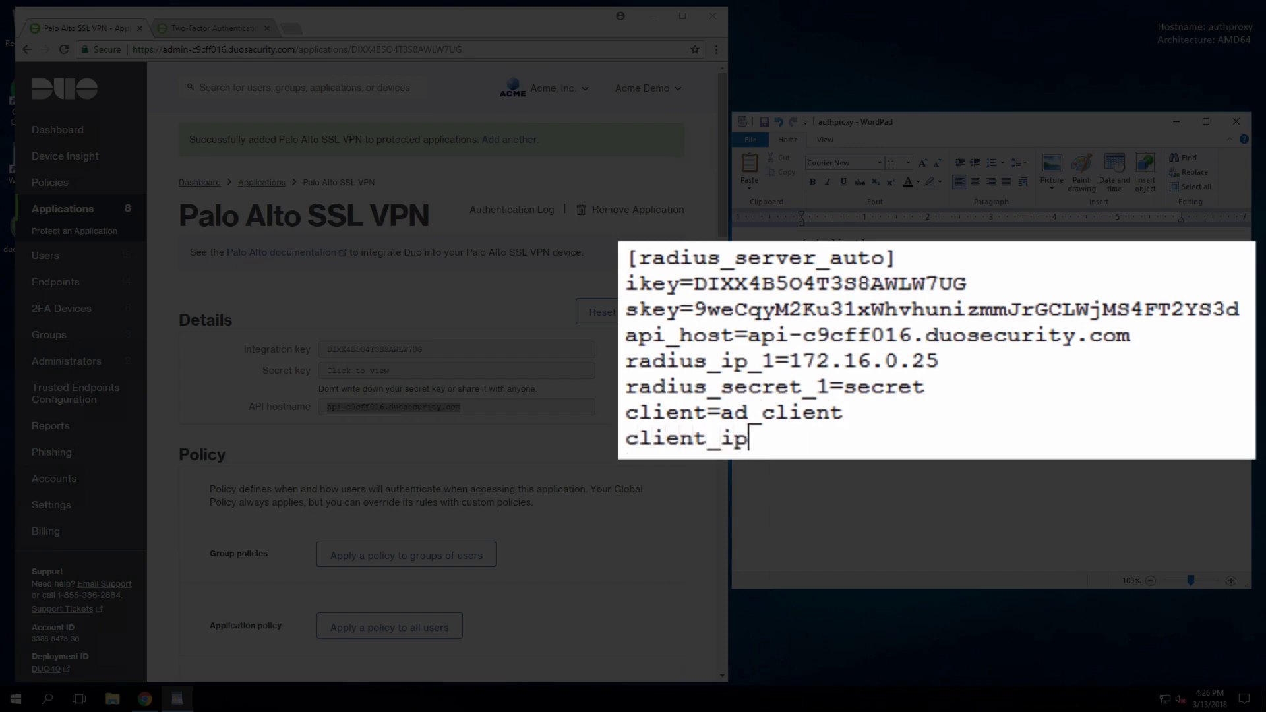
{"action": "type", "text": "=paloalto"}
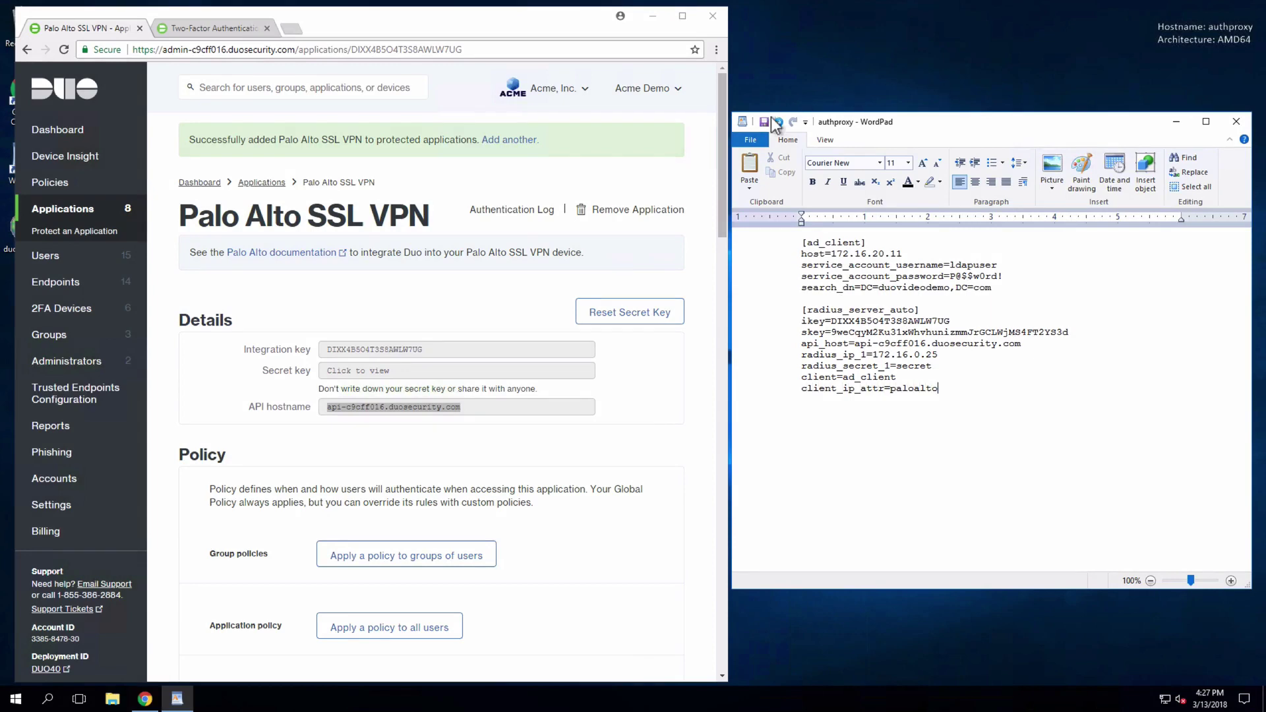
- Save authproxy.cfg, then run net start DuoAuthProxy in an administrator Command Prompt
{"action": "left_click", "coordinate": [765, 121]}
{"action": "left_click", "coordinate": [17, 703]}
{"action": "type", "text": "cm"}
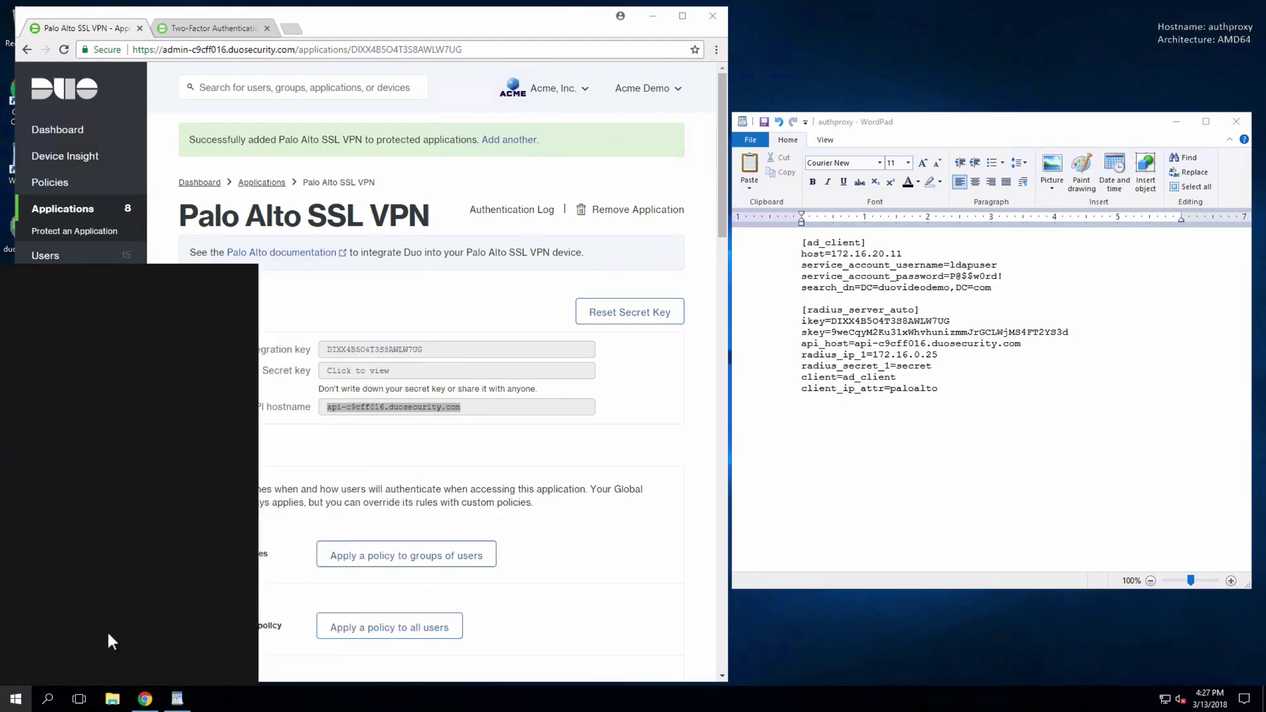
{"action": "type", "text": "d"}
{"action": "right_click", "coordinate": [197, 317]}
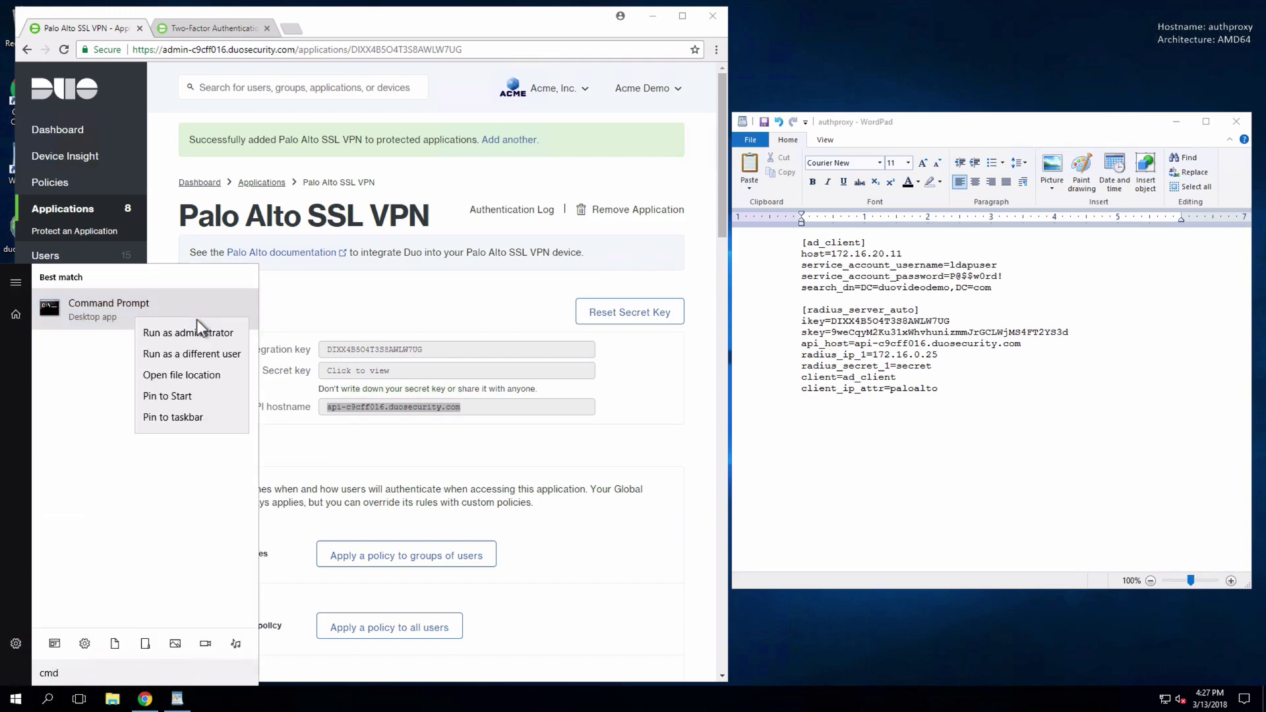
{"action": "left_click", "coordinate": [196, 332]}
{"action": "type", "text": "net start DuoAuthProxy"}
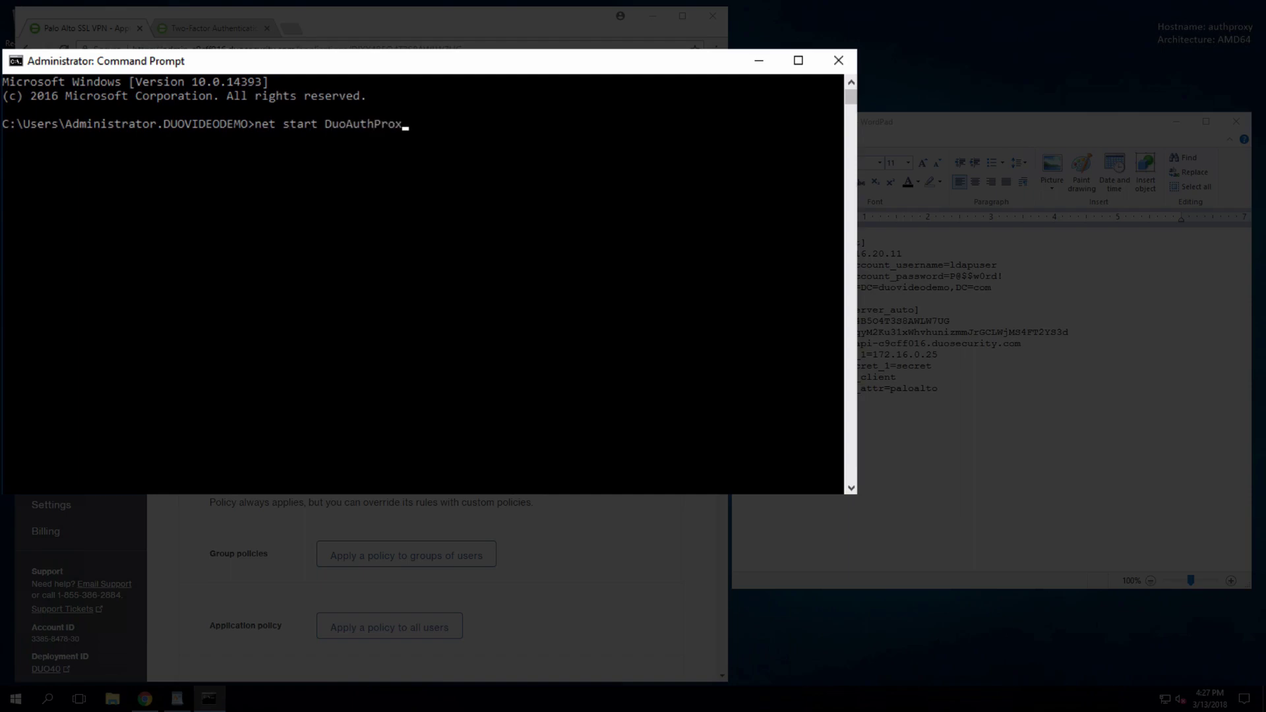
{"action": "key", "text": "Return"}
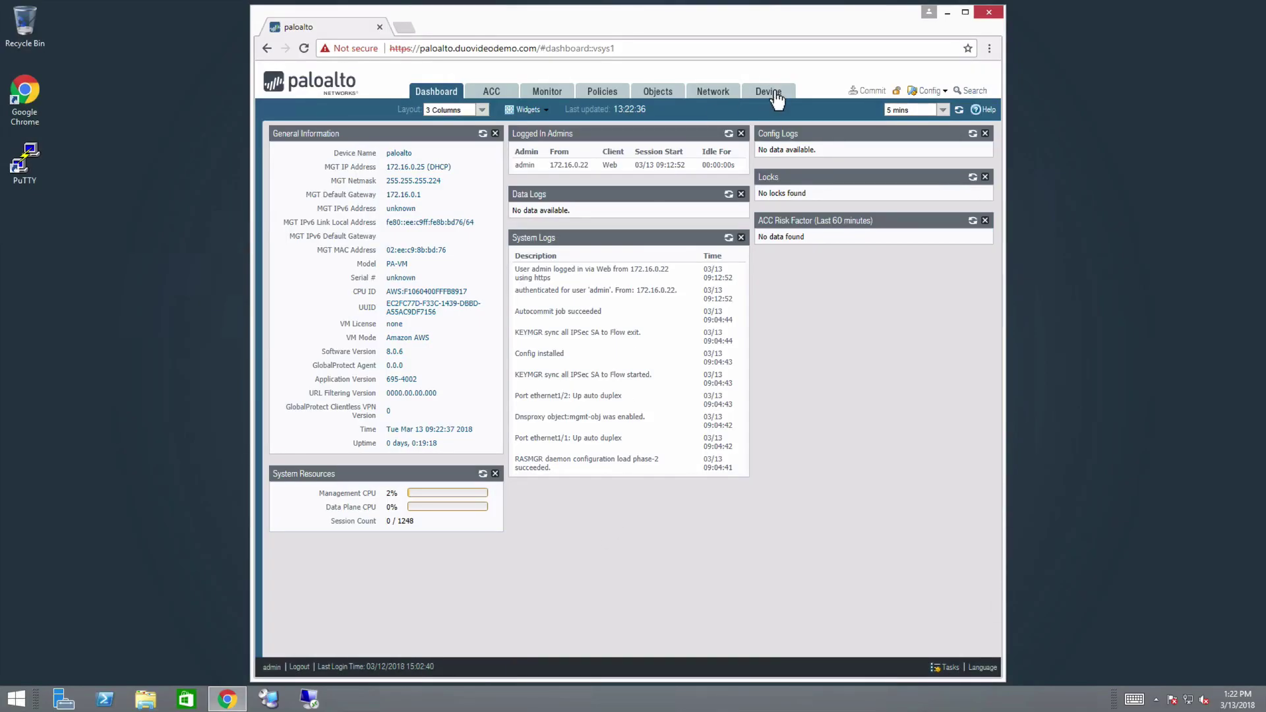
- Start a RADIUS server profile named Duo RADIUS with timeout 60 and PAP authentication
{"action": "left_click", "coordinate": [777, 100]}
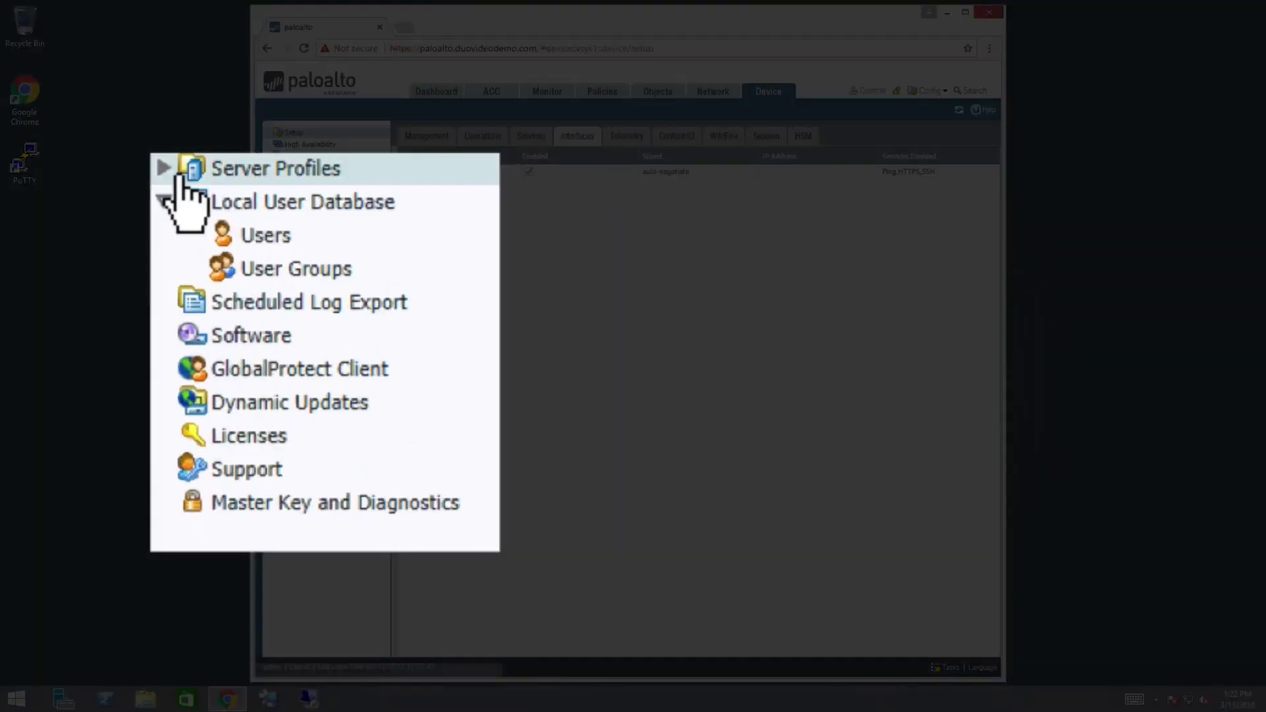
{"action": "left_click", "coordinate": [268, 287]}
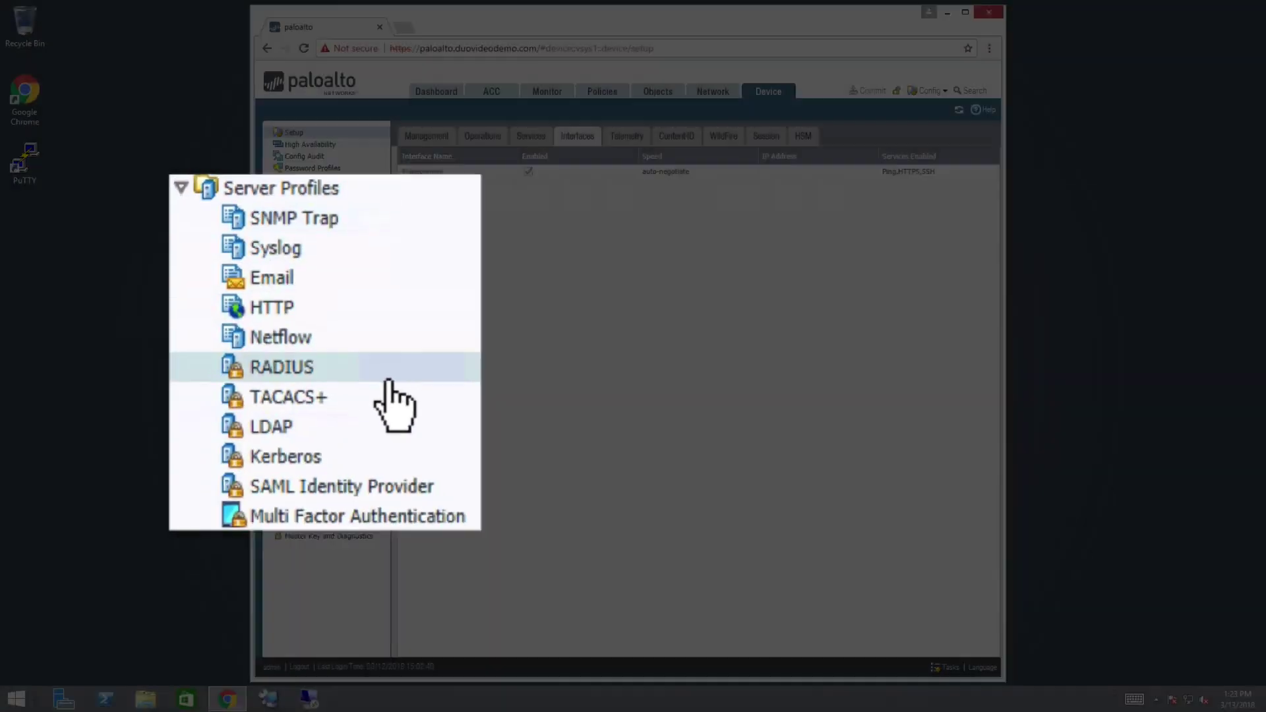
{"action": "left_click", "coordinate": [351, 361]}
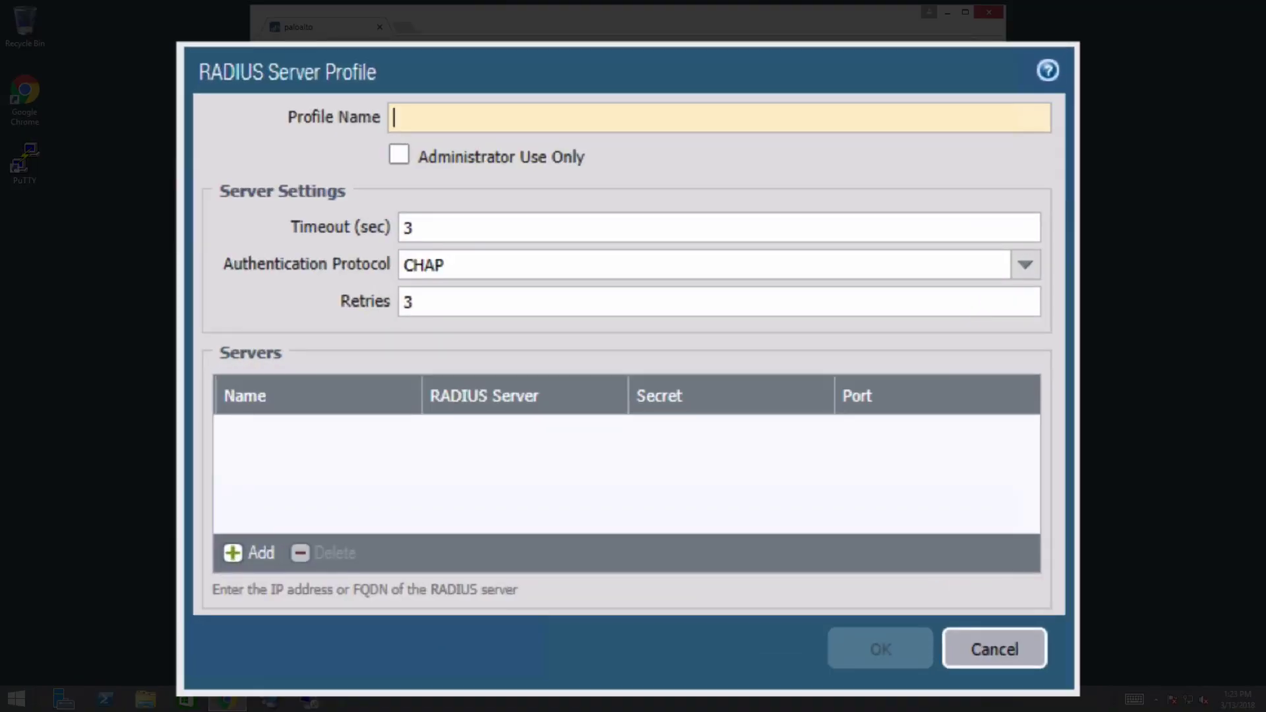
{"action": "type", "text": "Duo RADIUS"}
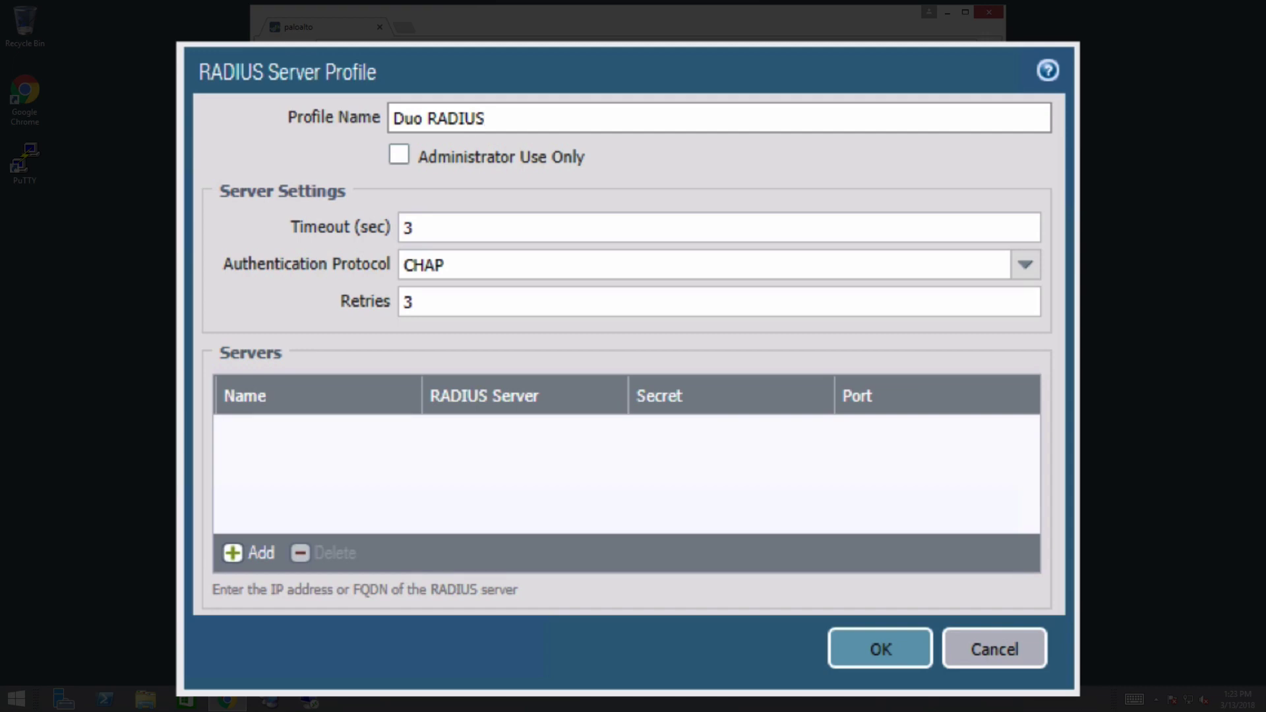
{"action": "left_click", "coordinate": [413, 226]}
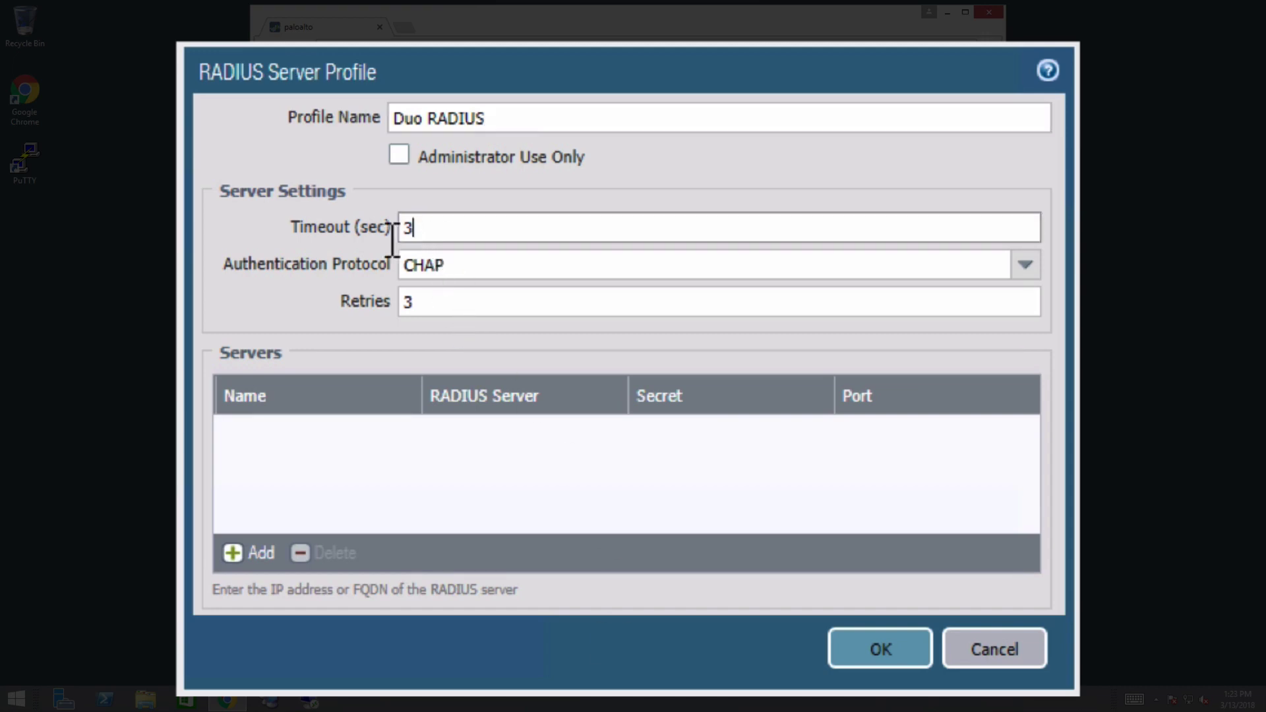
{"action": "type", "text": "60"}
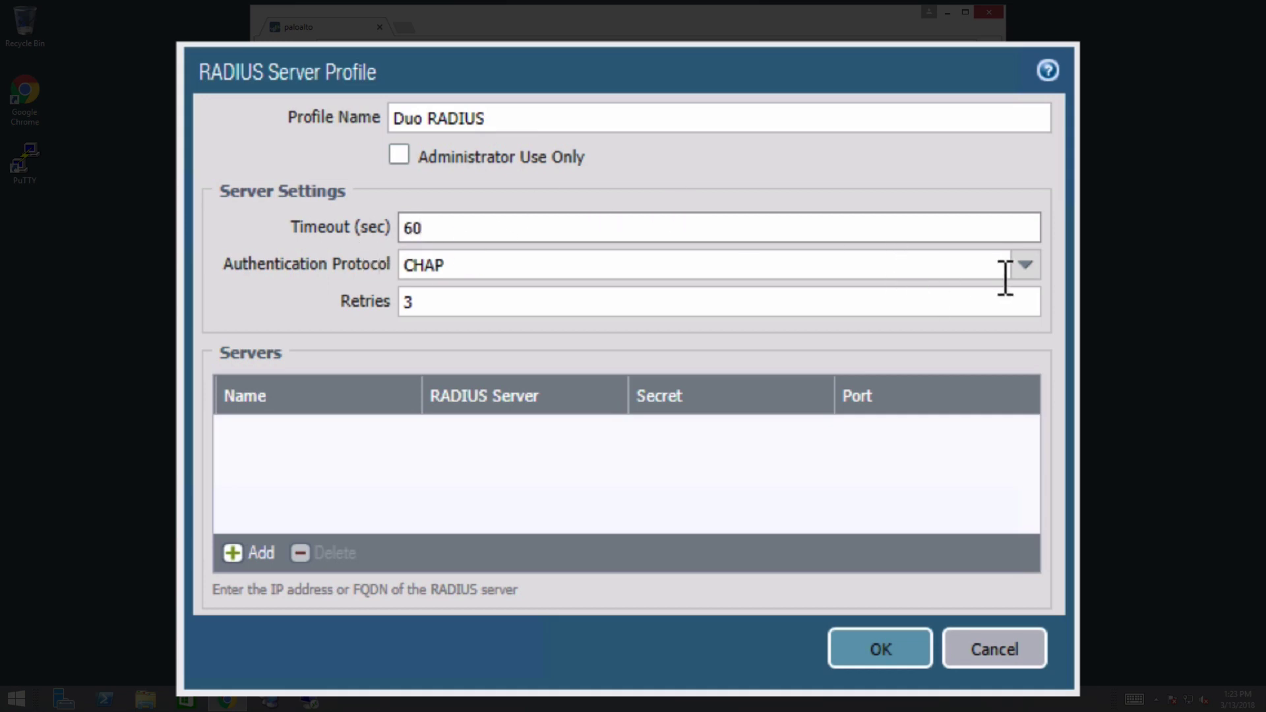
{"action": "left_click", "coordinate": [1040, 275]}
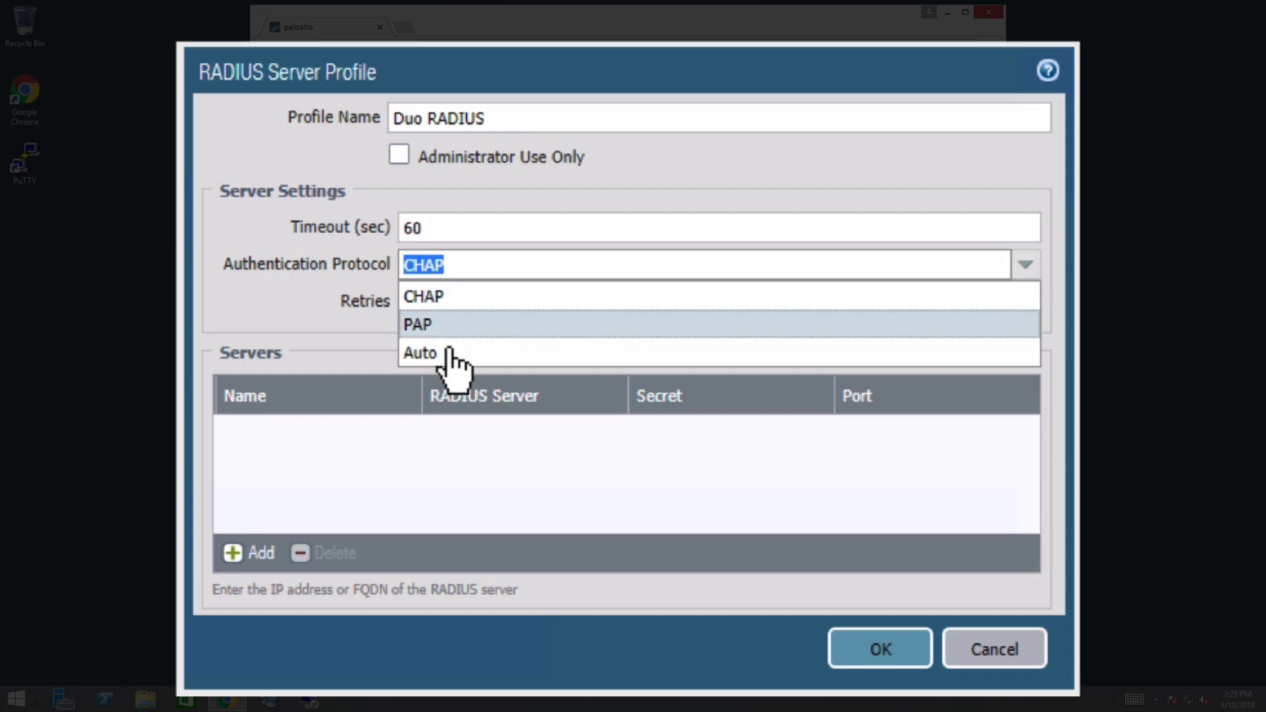
{"action": "left_click", "coordinate": [546, 337]}
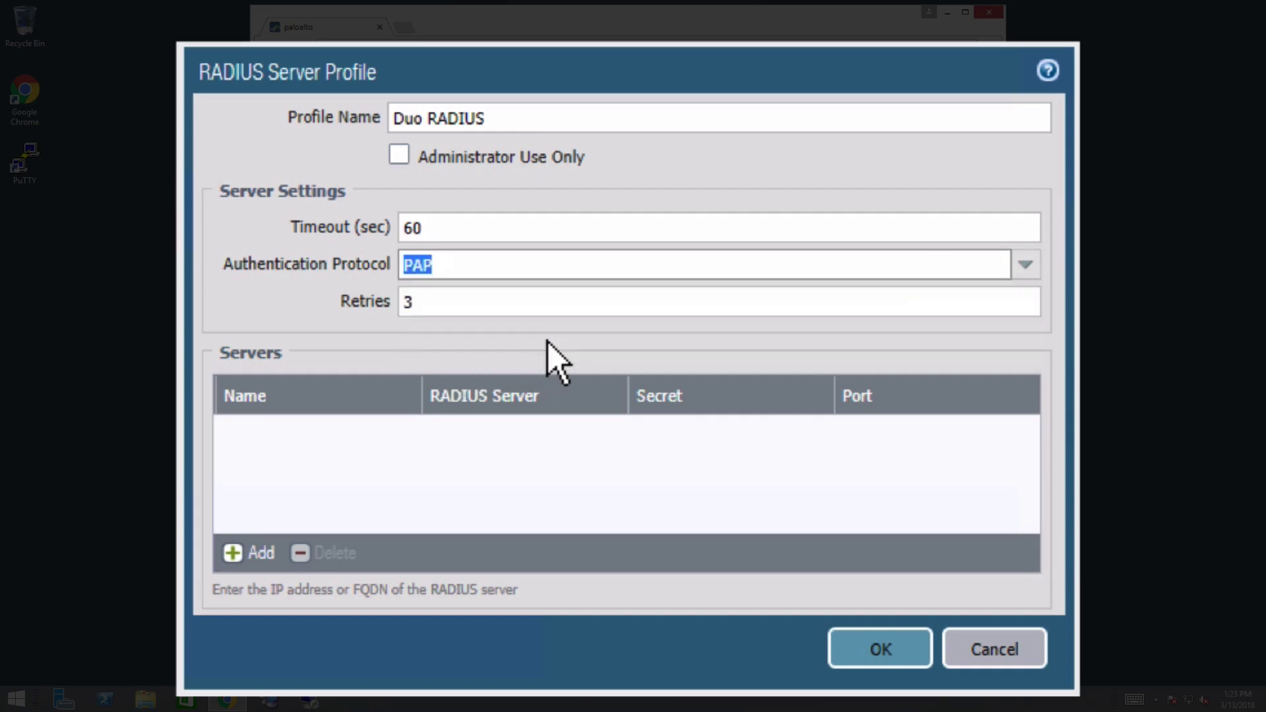
- Add server Duo RADIUS at 172.16.20.12, port 1812, with its shared secret, and save
{"action": "left_click", "coordinate": [271, 554]}
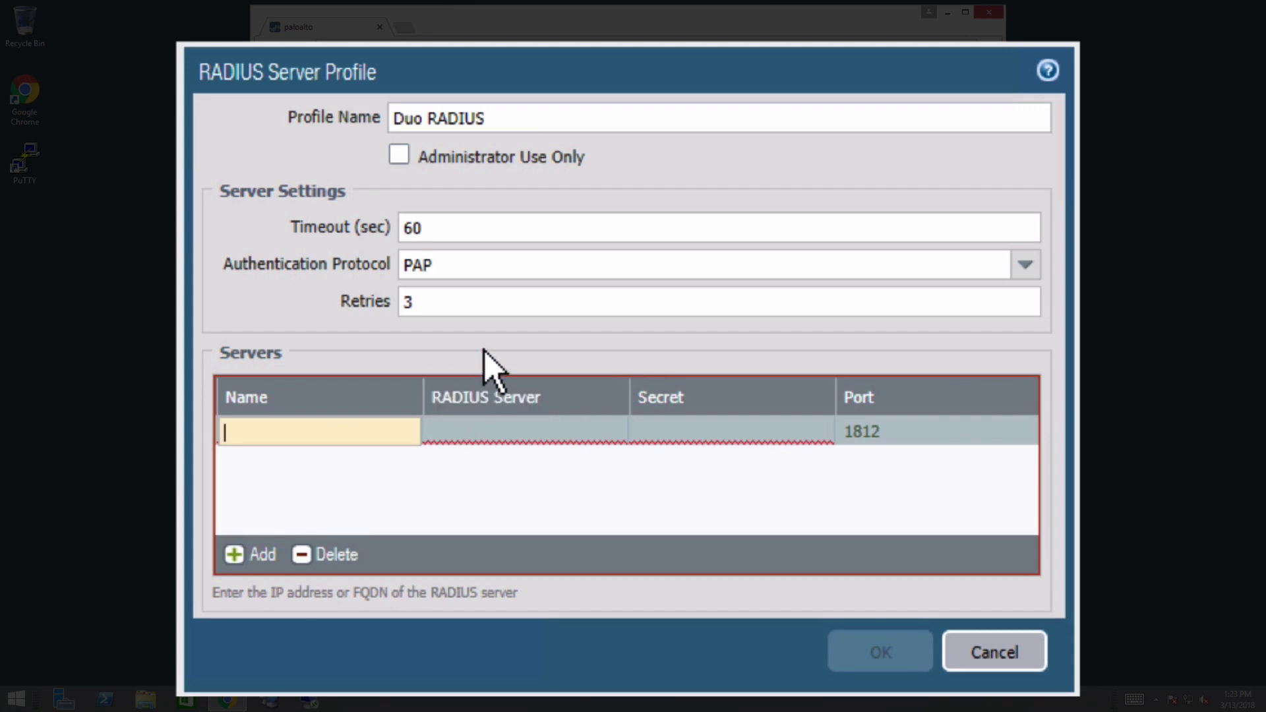
{"action": "type", "text": "Duo RADIUS"}
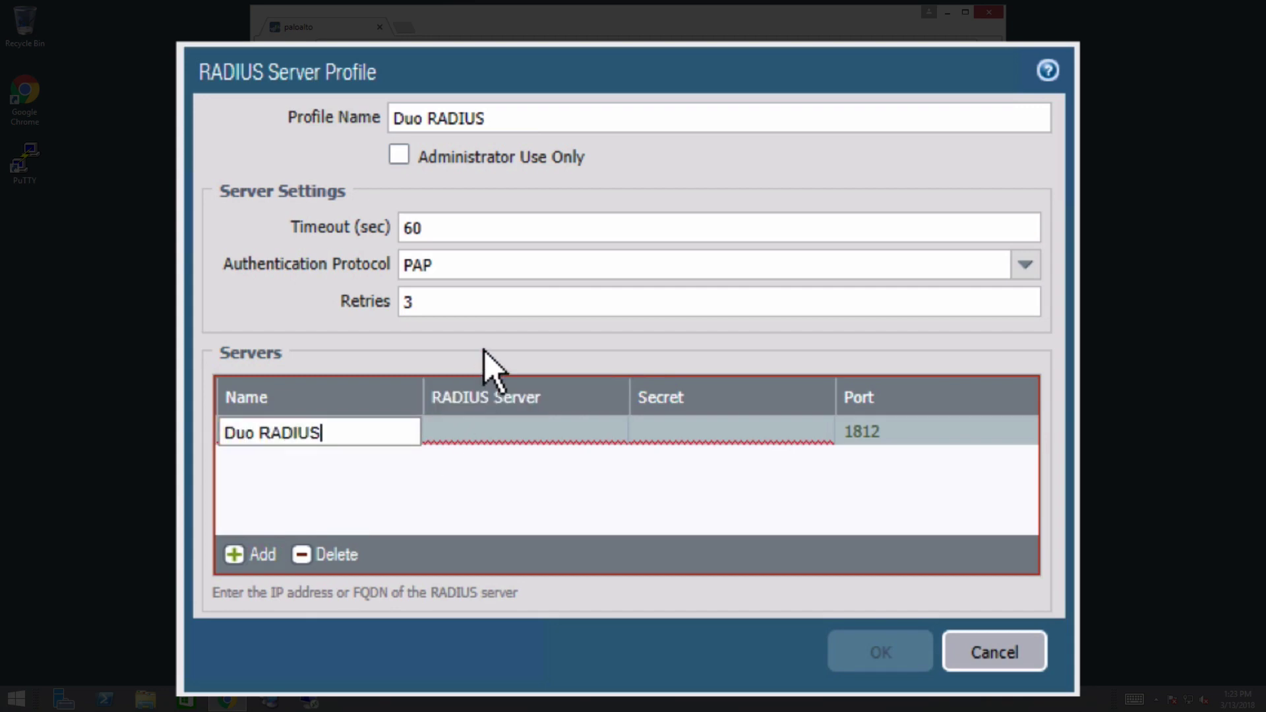
{"action": "key", "text": "Tab"}
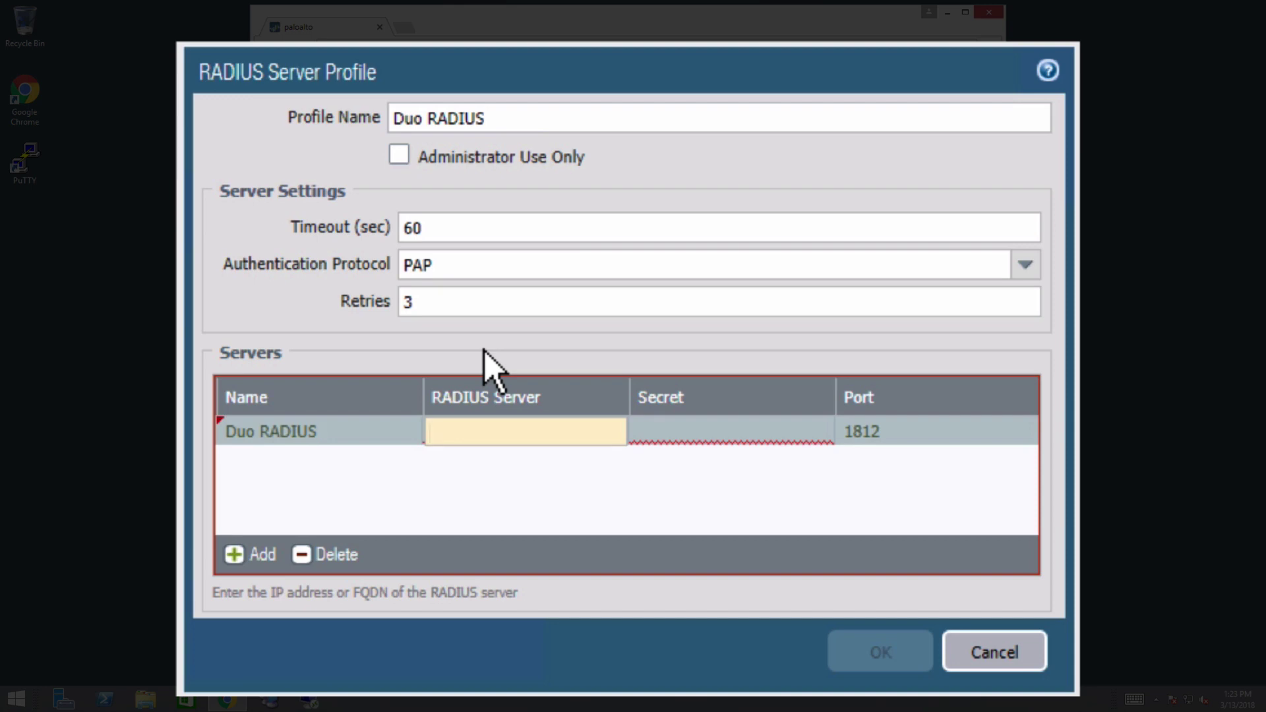
{"action": "type", "text": "172.16.20.12"}
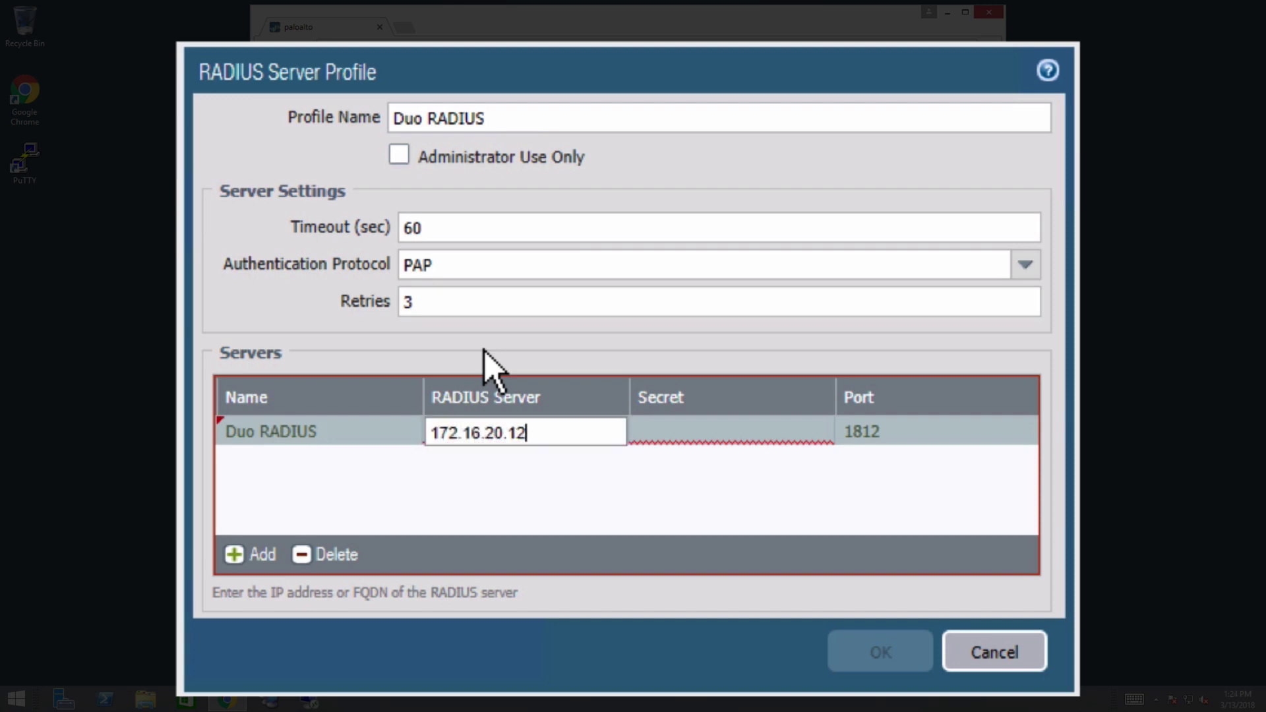
{"action": "key", "text": "Tab"}
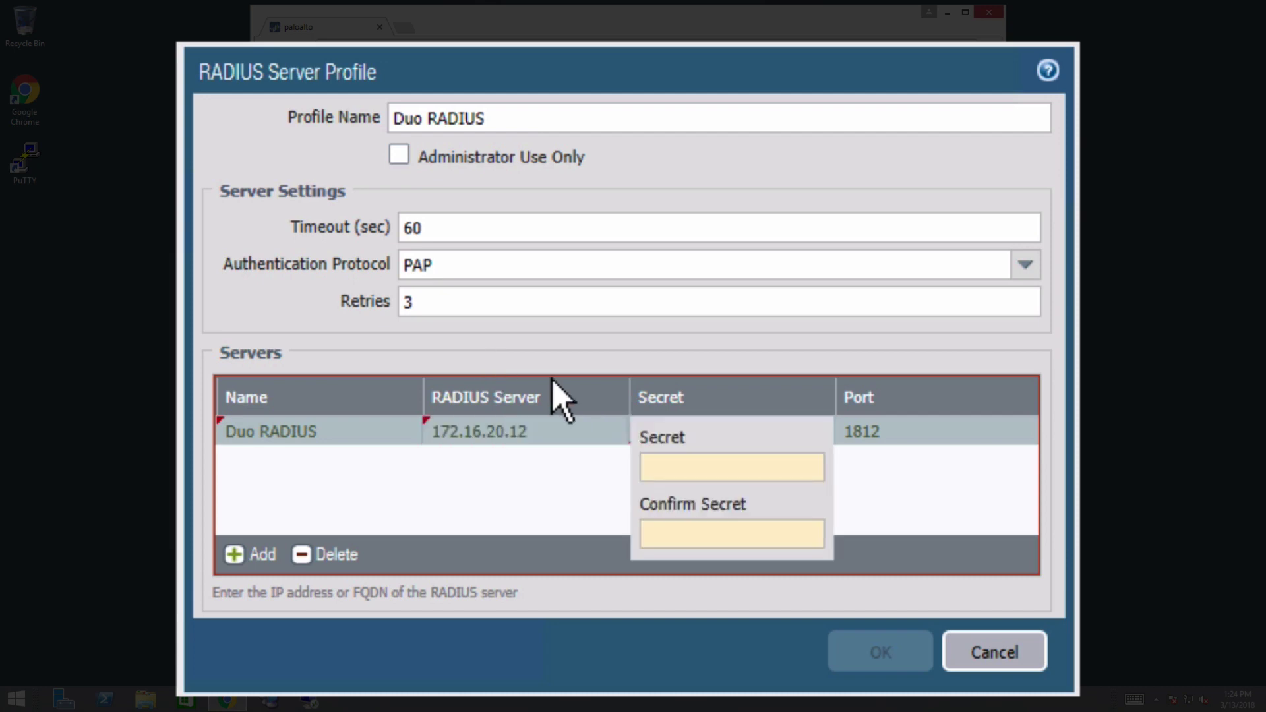
{"action": "type", "text": "••••••"}
{"action": "key", "text": "Tab"}
{"action": "type", "text": "••••••"}
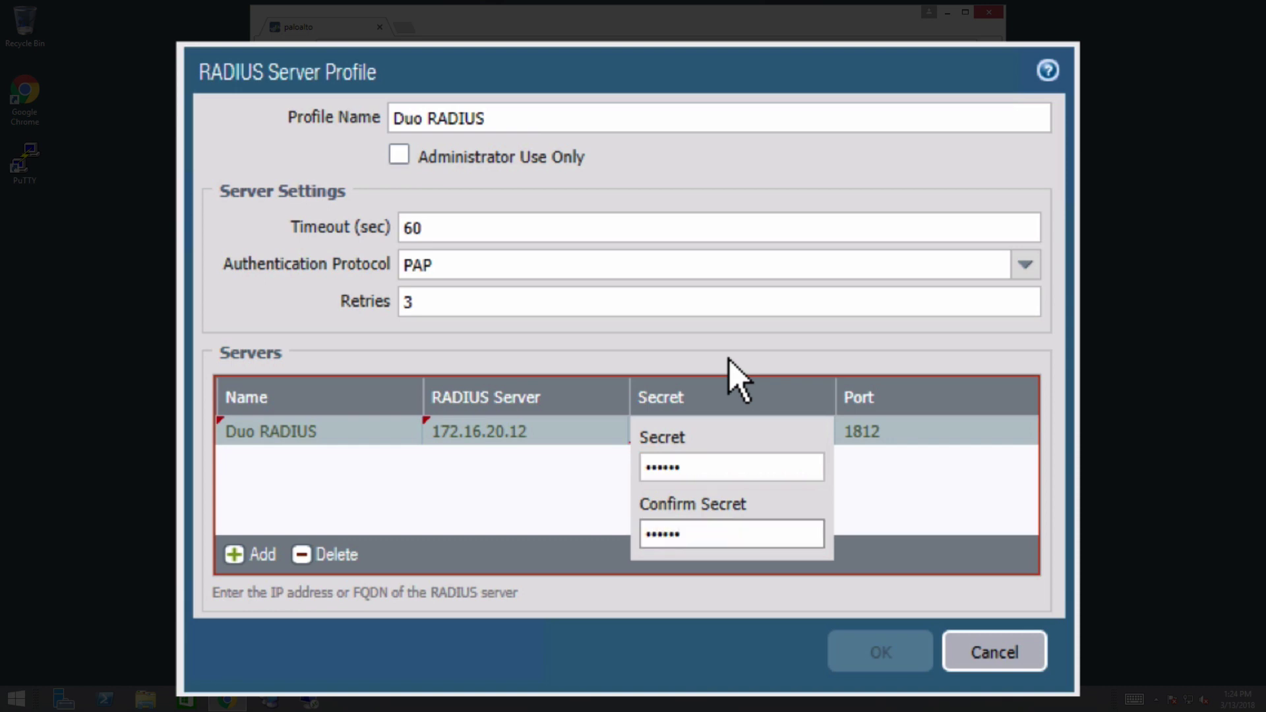
{"action": "left_click", "coordinate": [1029, 435]}
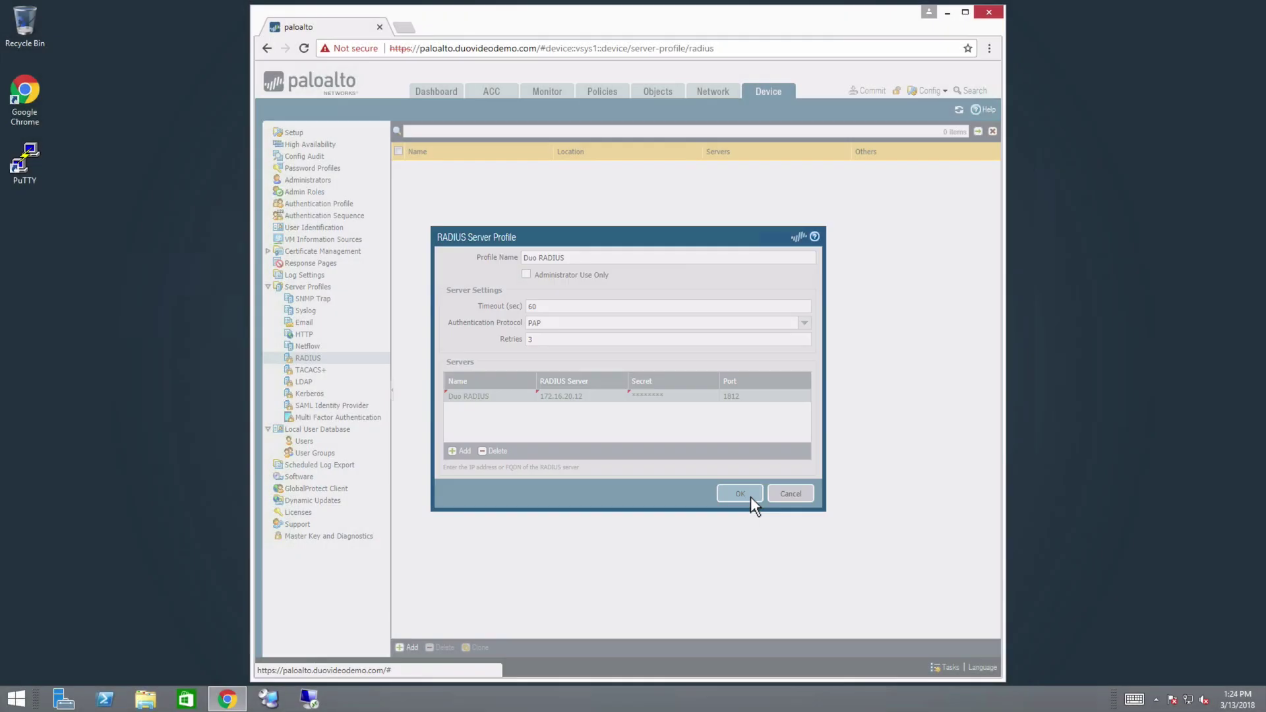
{"action": "left_click", "coordinate": [890, 649]}
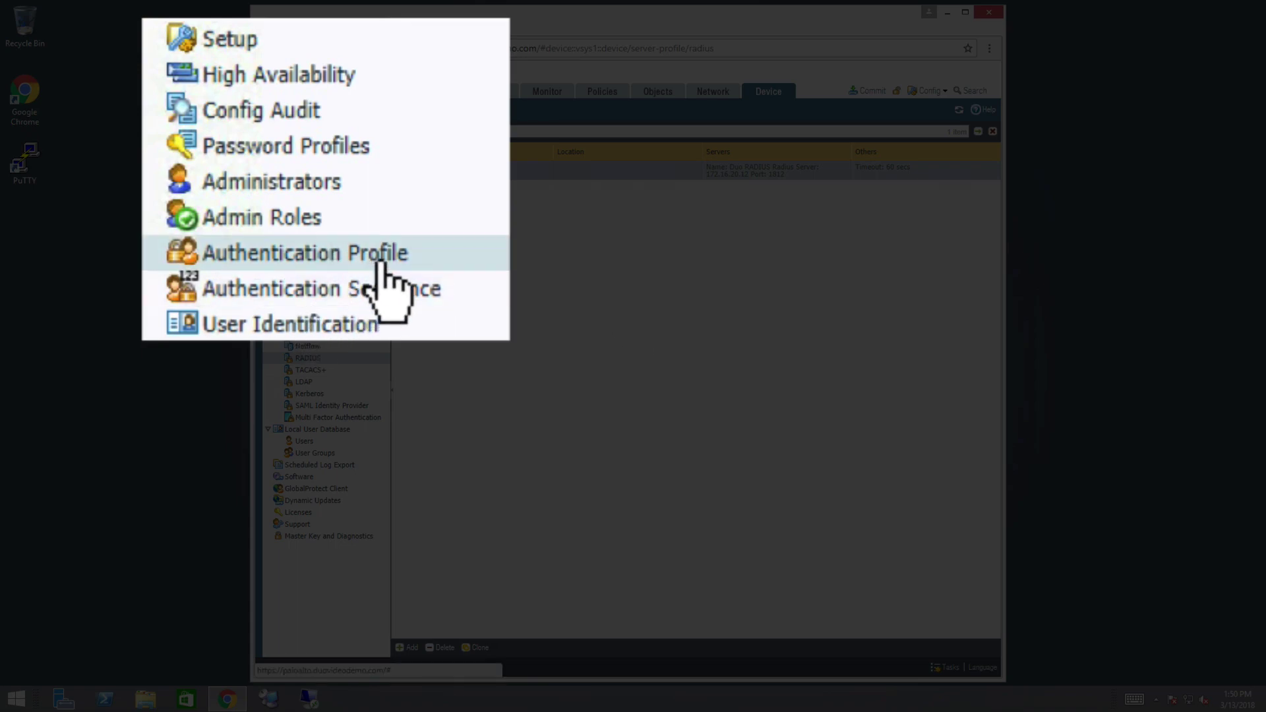
- Create authentication profile Duo of type RADIUS using the Duo RADIUS server profile
{"action": "left_click", "coordinate": [343, 206]}
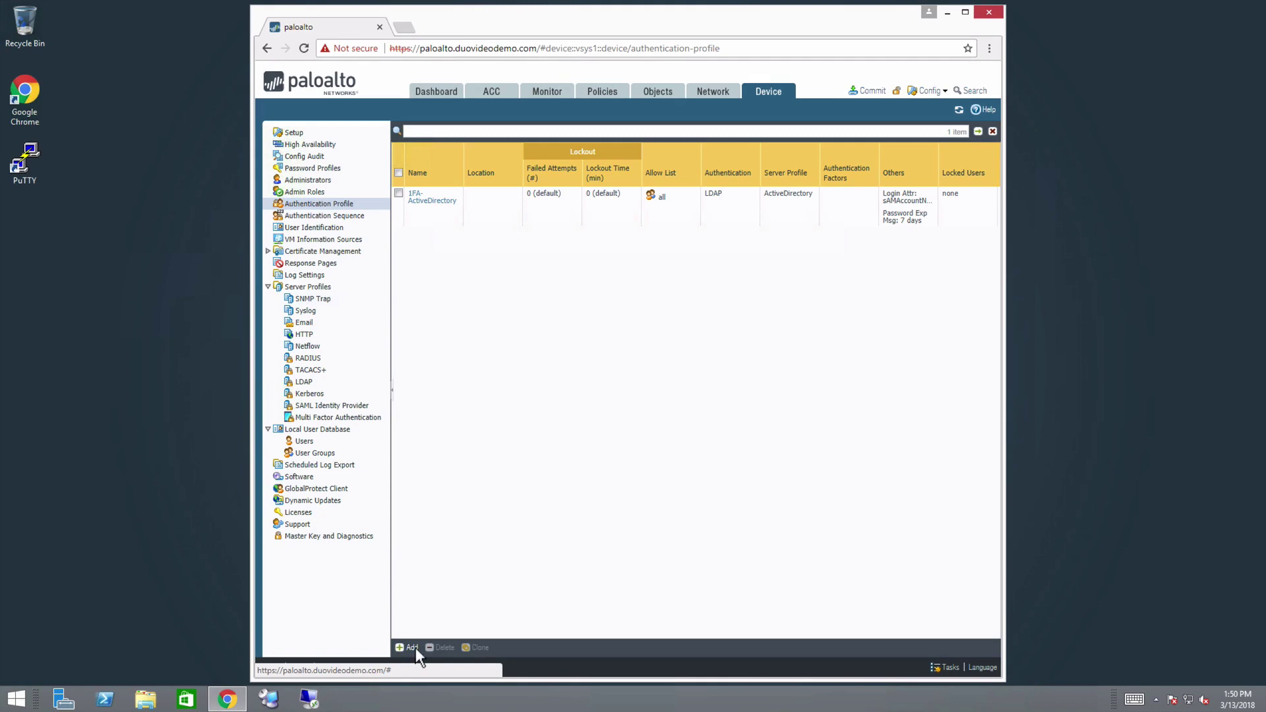
{"action": "left_click", "coordinate": [414, 648]}
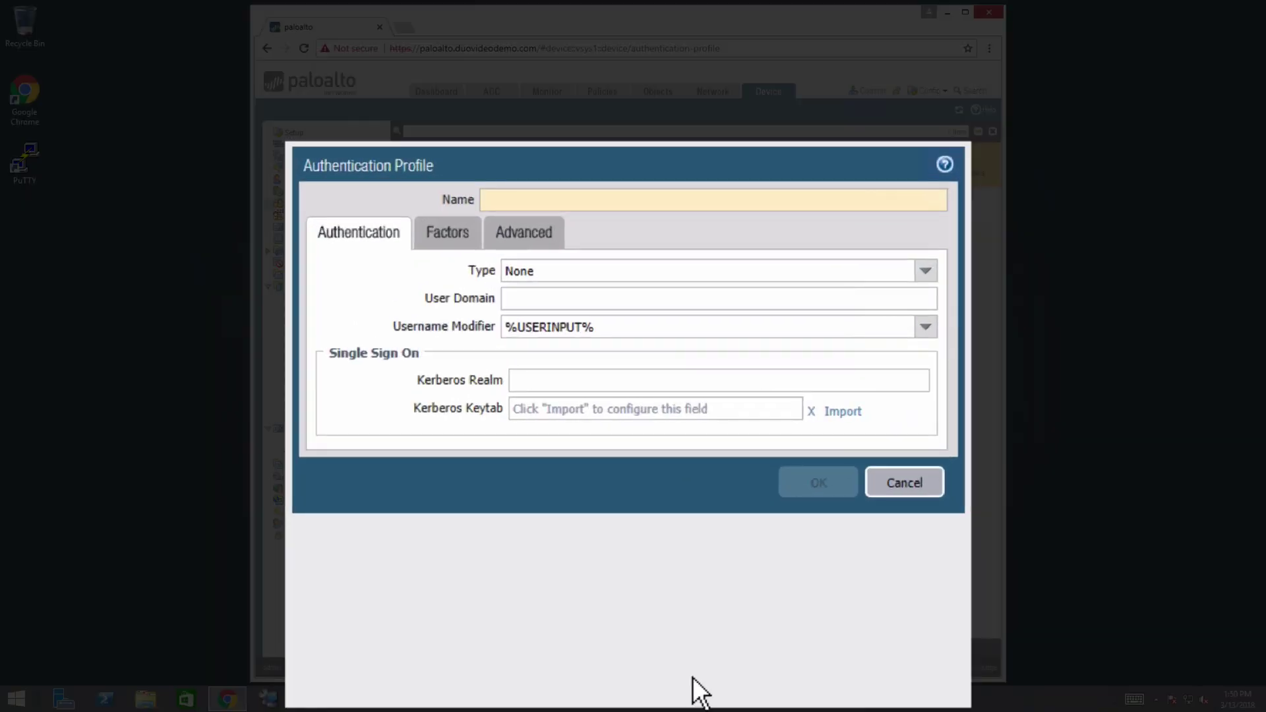
{"action": "type", "text": "Duo"}
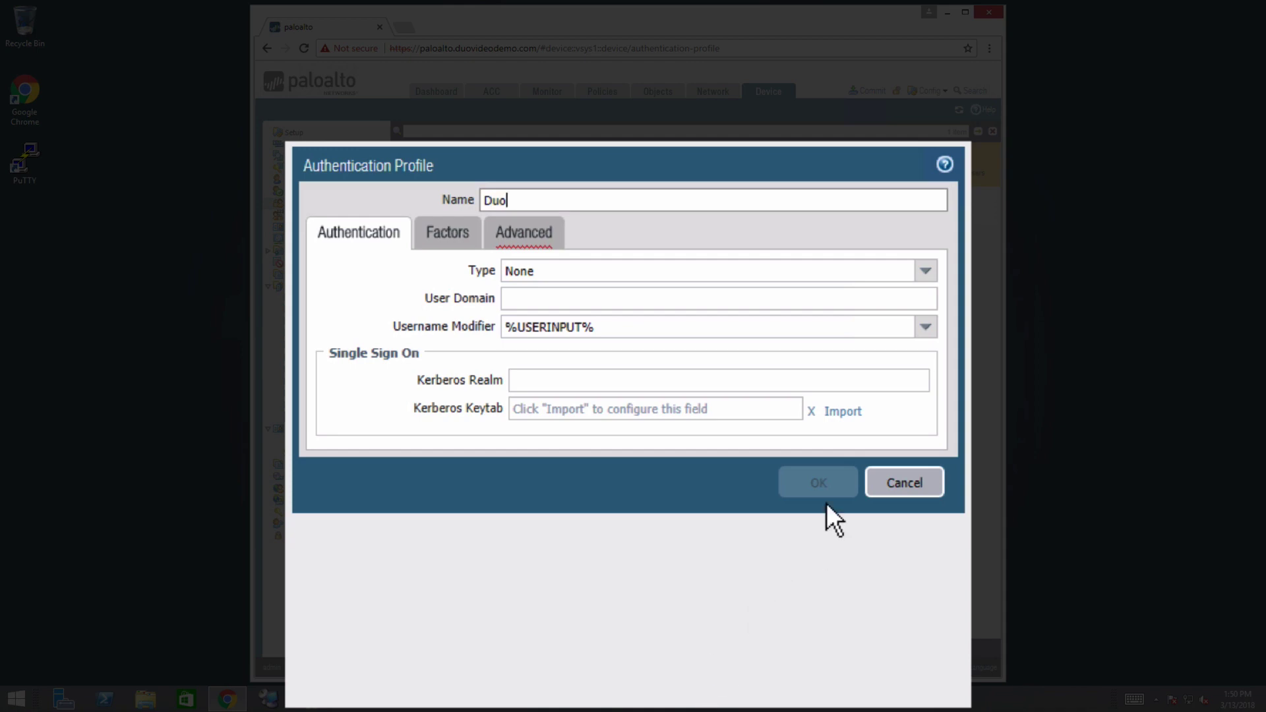
{"action": "left_click", "coordinate": [940, 283]}
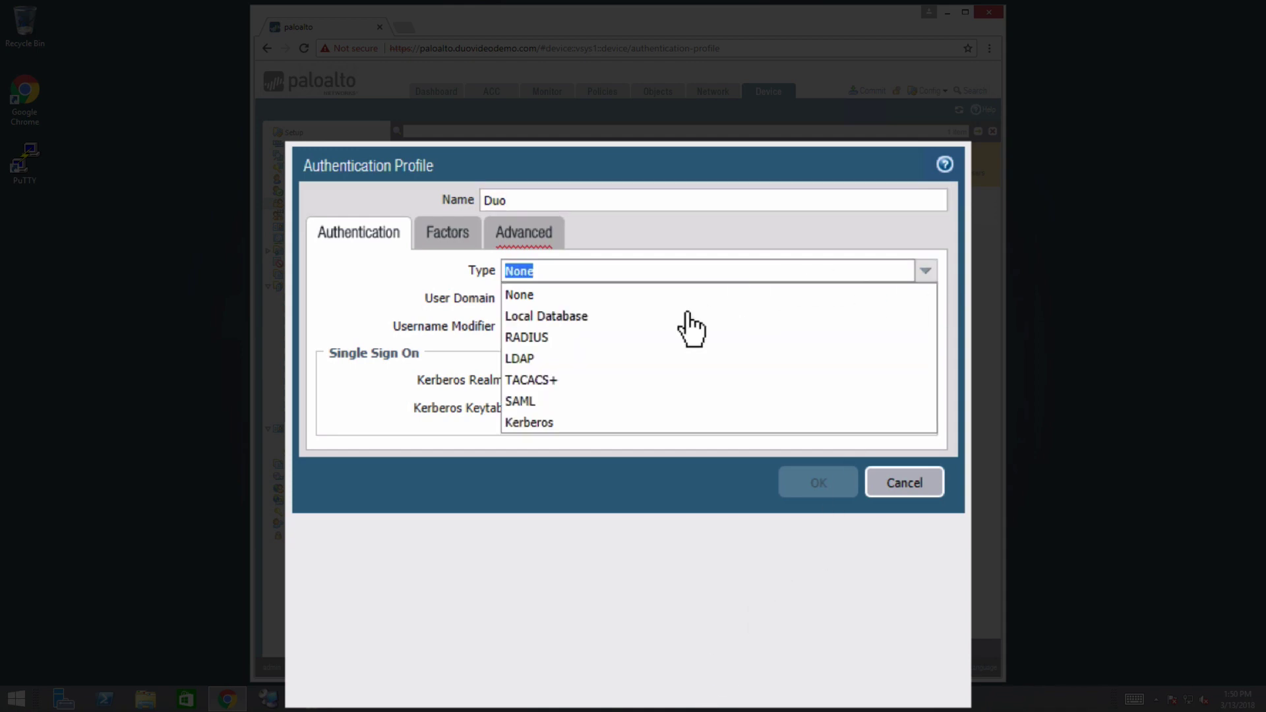
{"action": "left_click", "coordinate": [626, 338]}
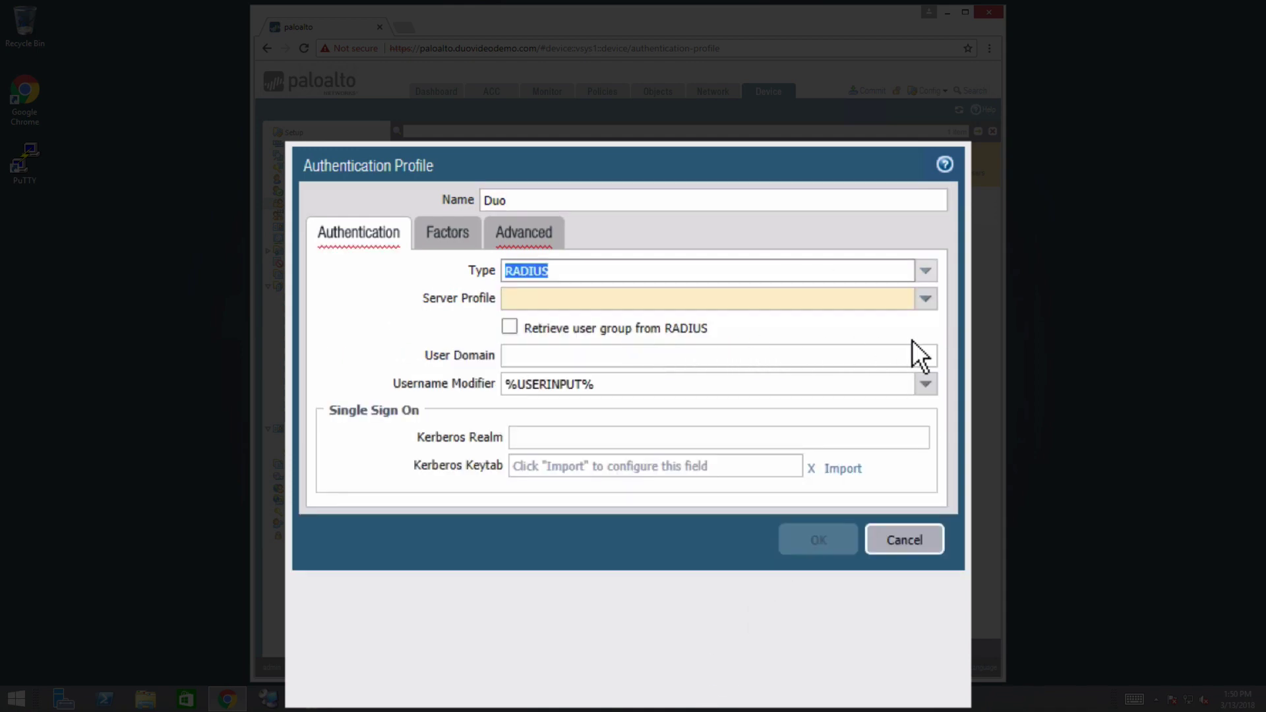
{"action": "left_click", "coordinate": [929, 301]}
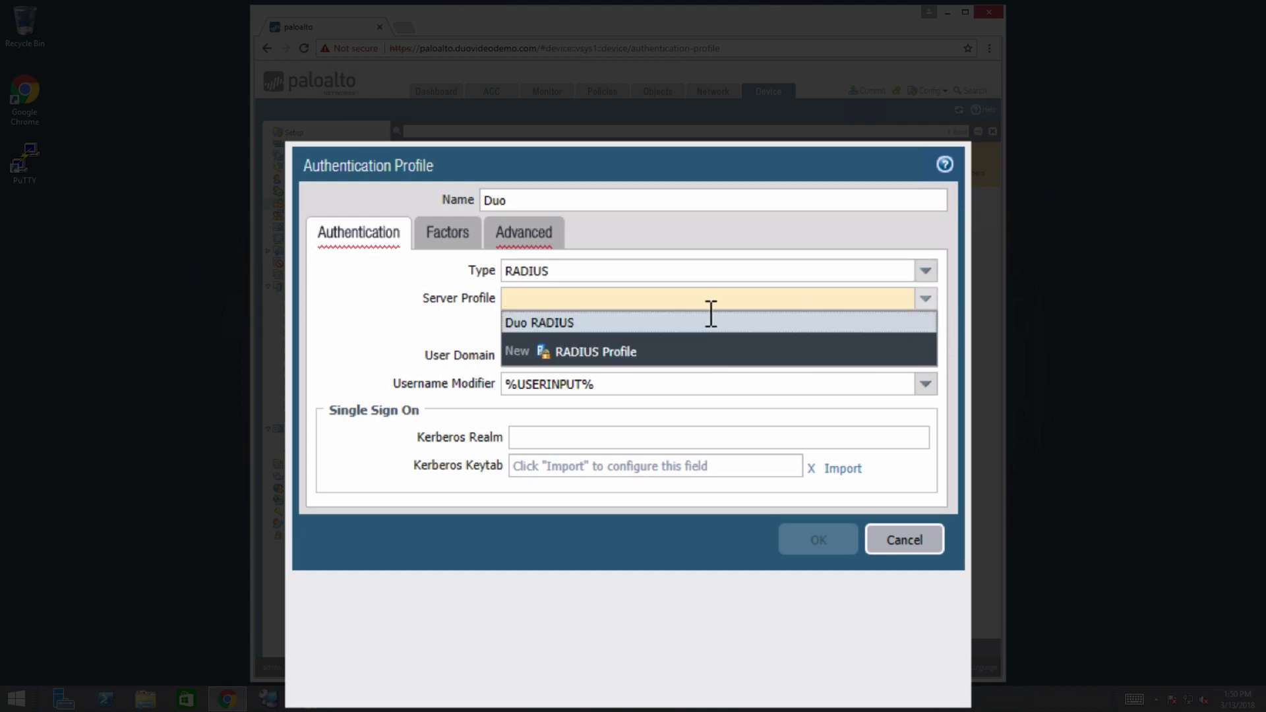
{"action": "left_click", "coordinate": [611, 325]}
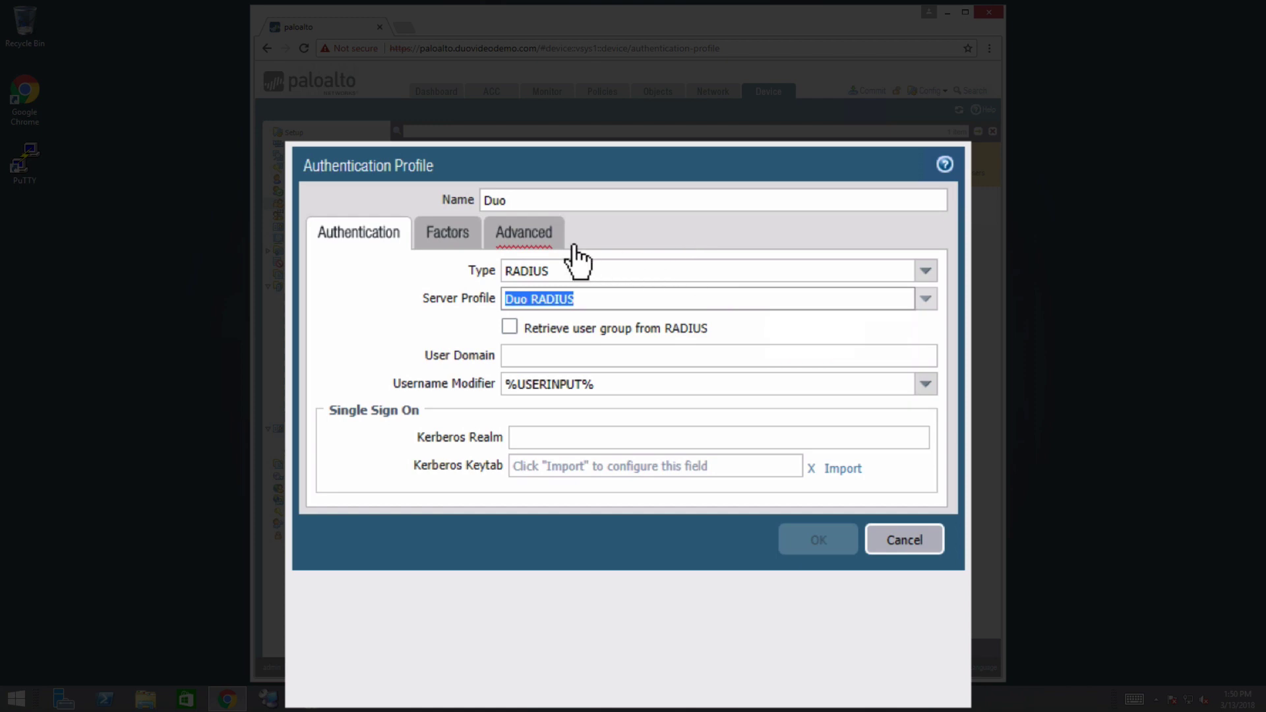
- Add 'all' to the profile's Advanced allow list and save it
{"action": "left_click", "coordinate": [540, 239]}
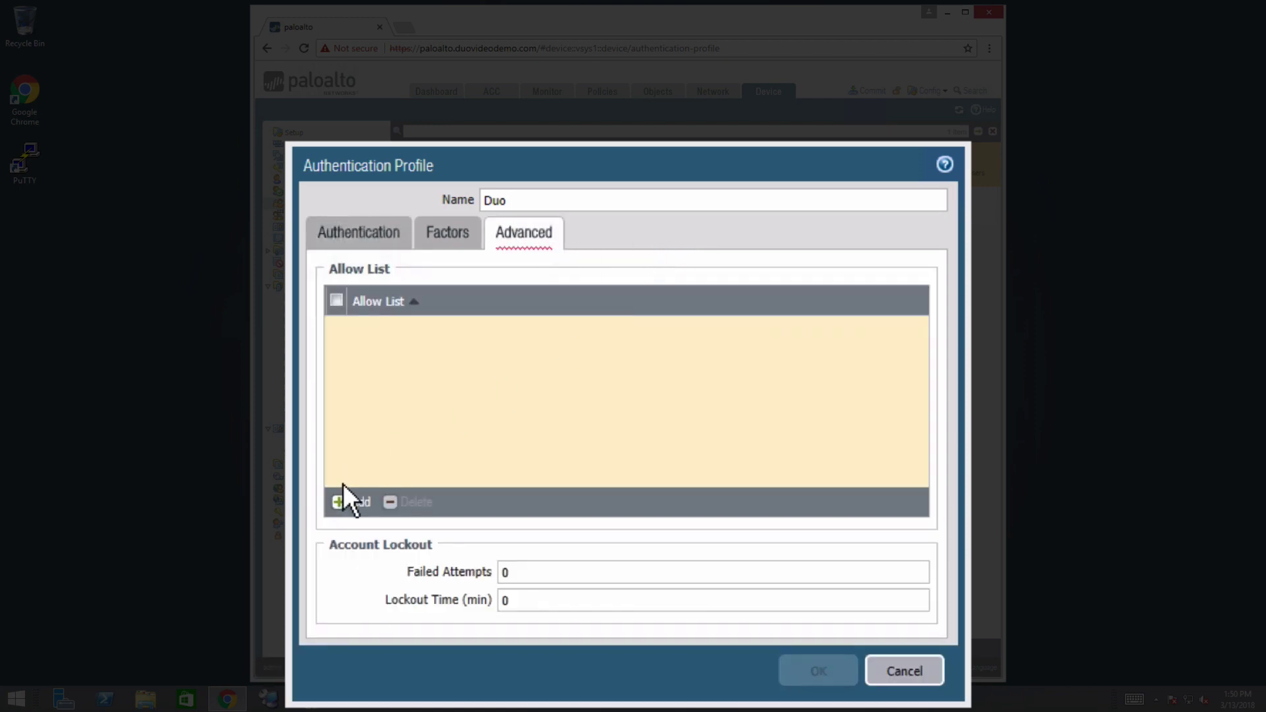
{"action": "left_click", "coordinate": [358, 502]}
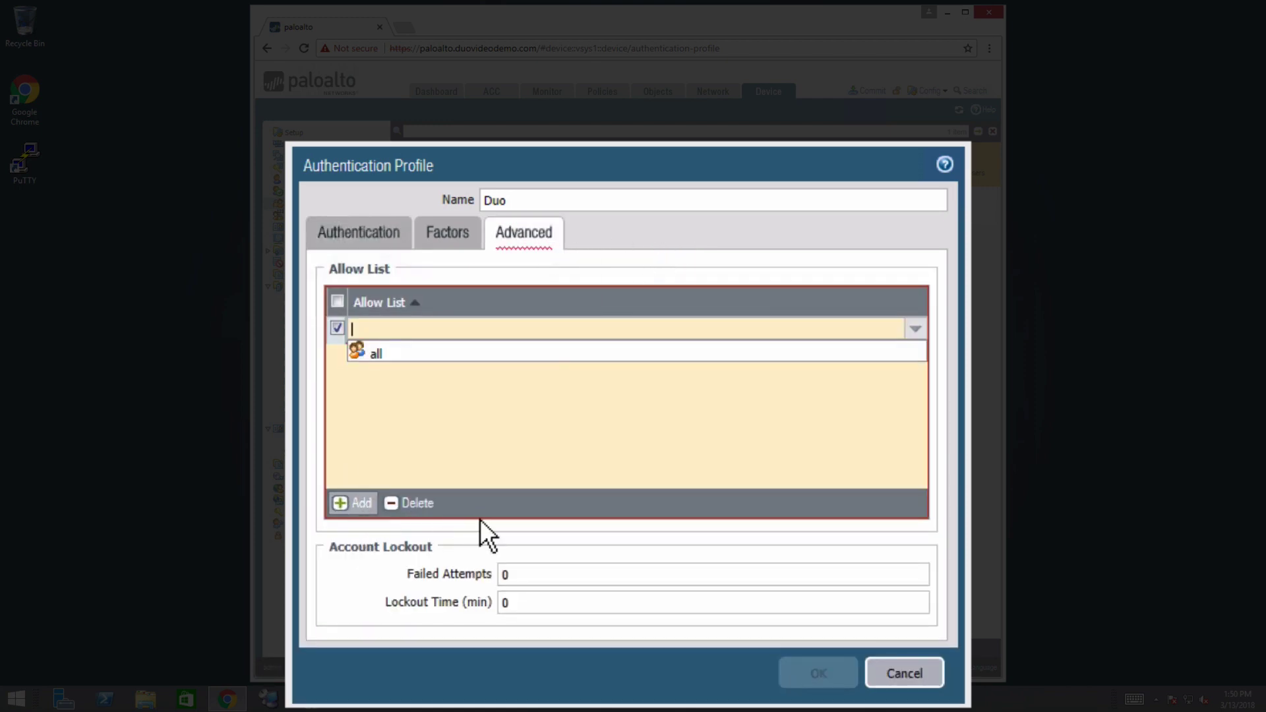
{"action": "left_click", "coordinate": [401, 355]}
{"action": "left_click", "coordinate": [529, 284]}
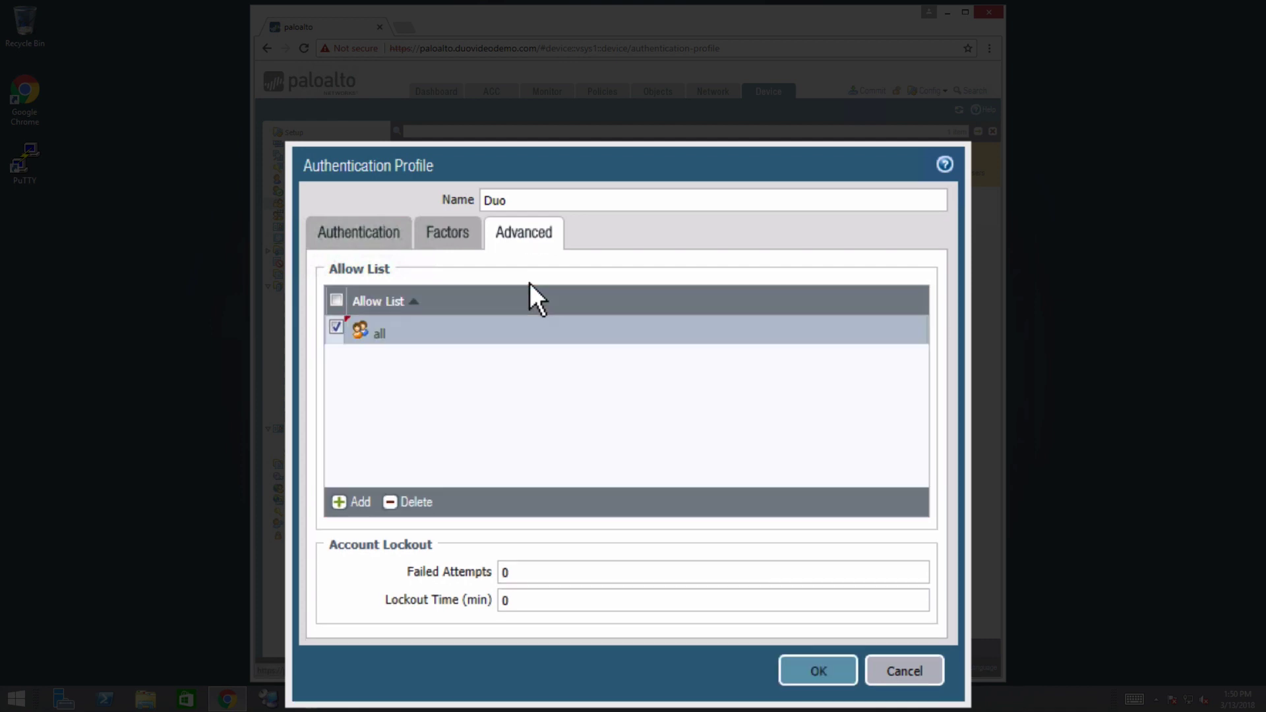
{"action": "left_click", "coordinate": [828, 674]}
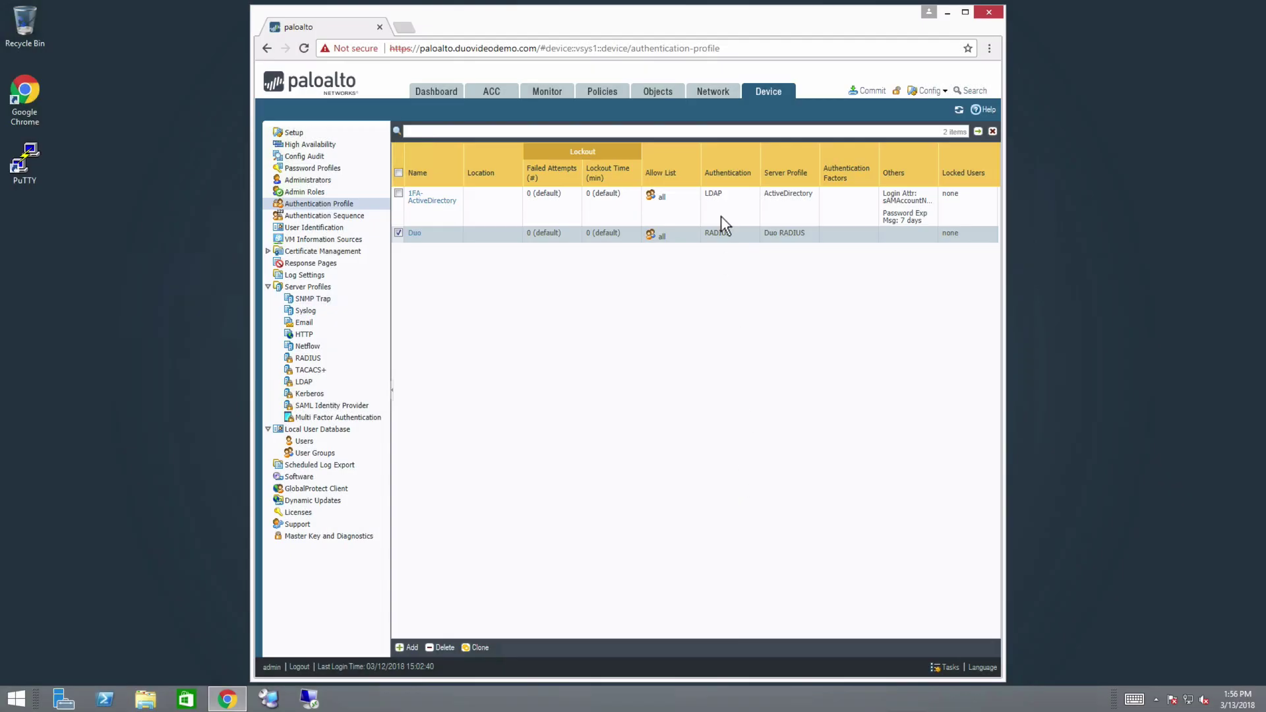
- Navigate to Network > GlobalProtect > Gateways and open VPN-Gateway
{"action": "left_click", "coordinate": [725, 96]}
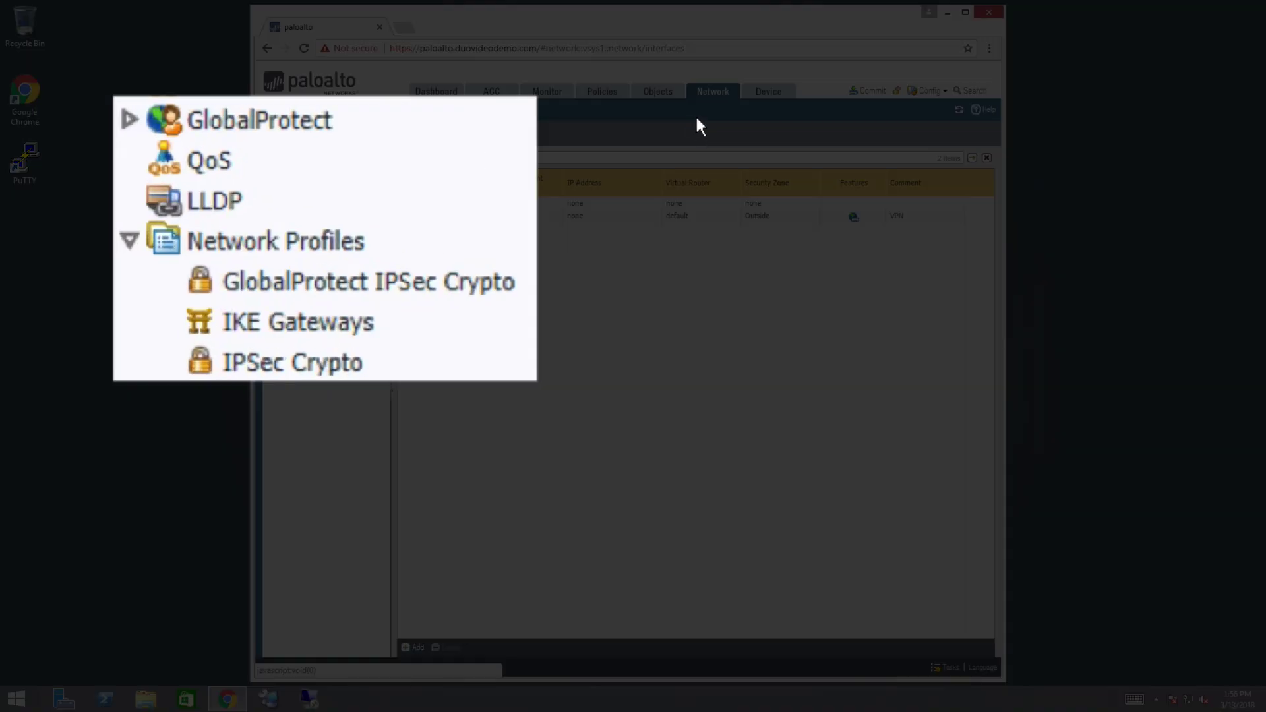
{"action": "left_click", "coordinate": [166, 127]}
{"action": "left_click", "coordinate": [386, 208]}
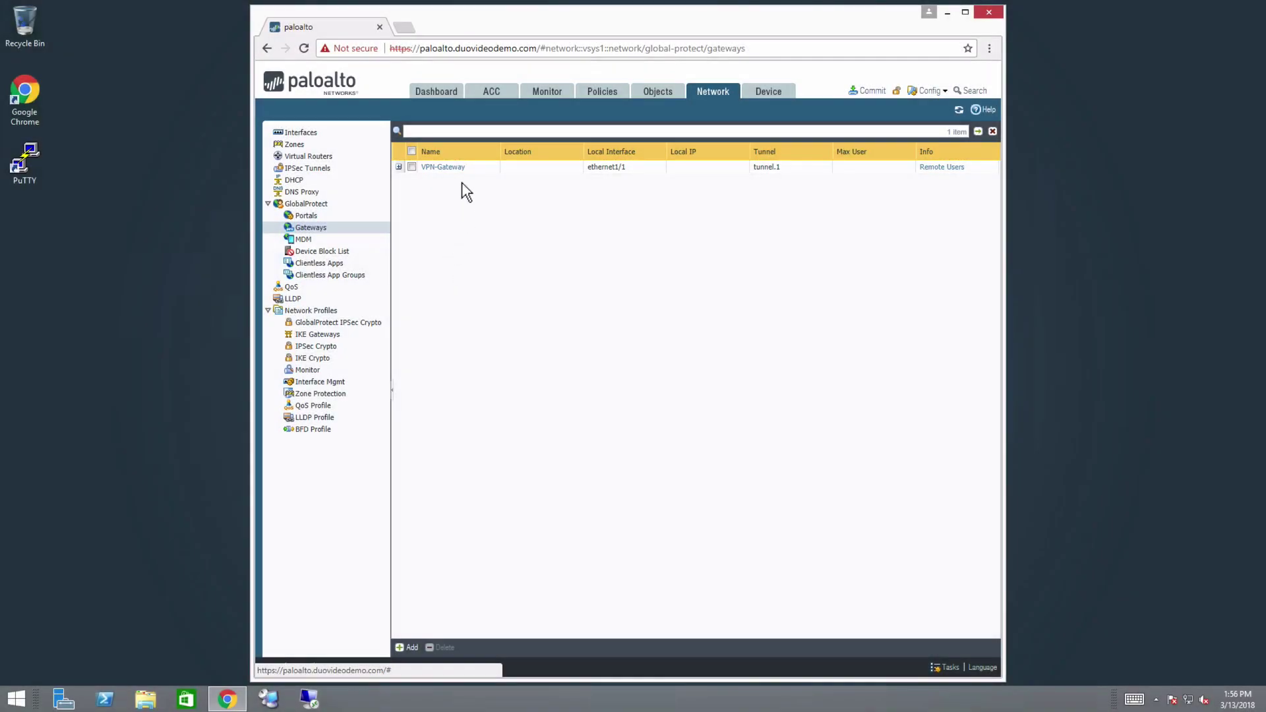
{"action": "left_click", "coordinate": [462, 173]}
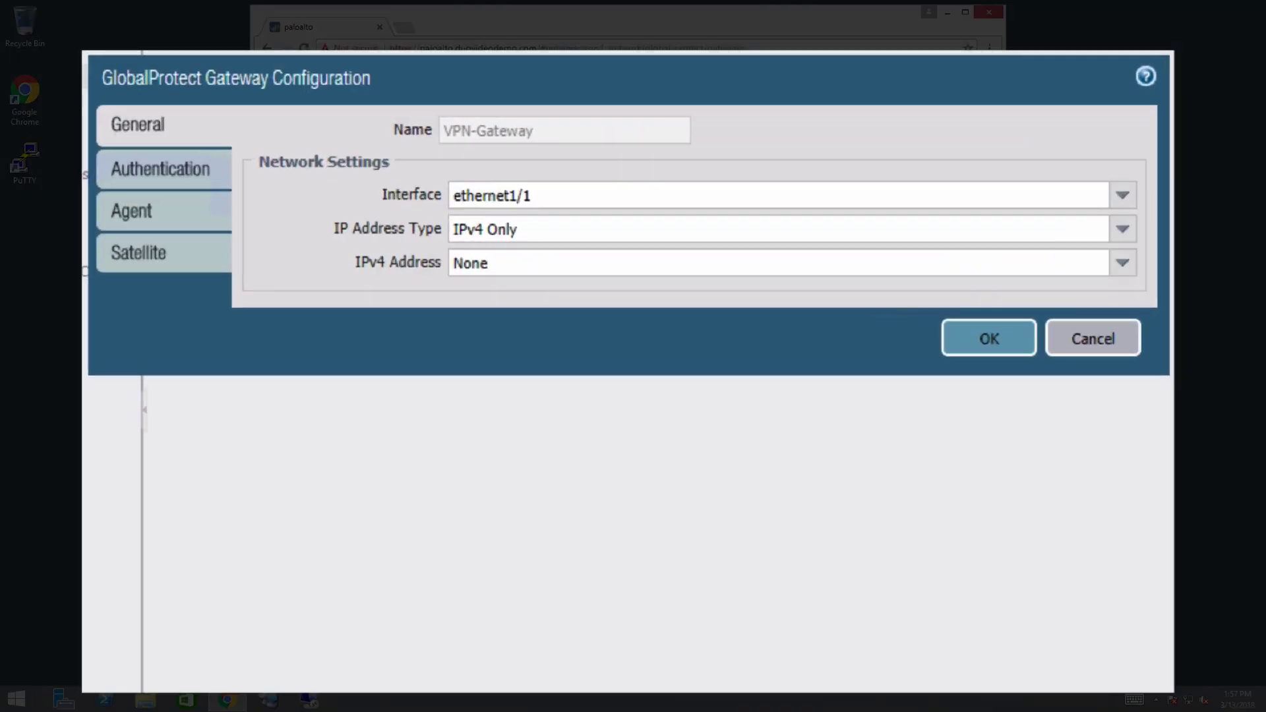
- On the gateway's Authentication tab, set VPNClientAuth's authentication profile to Duo
{"action": "left_click", "coordinate": [175, 179]}
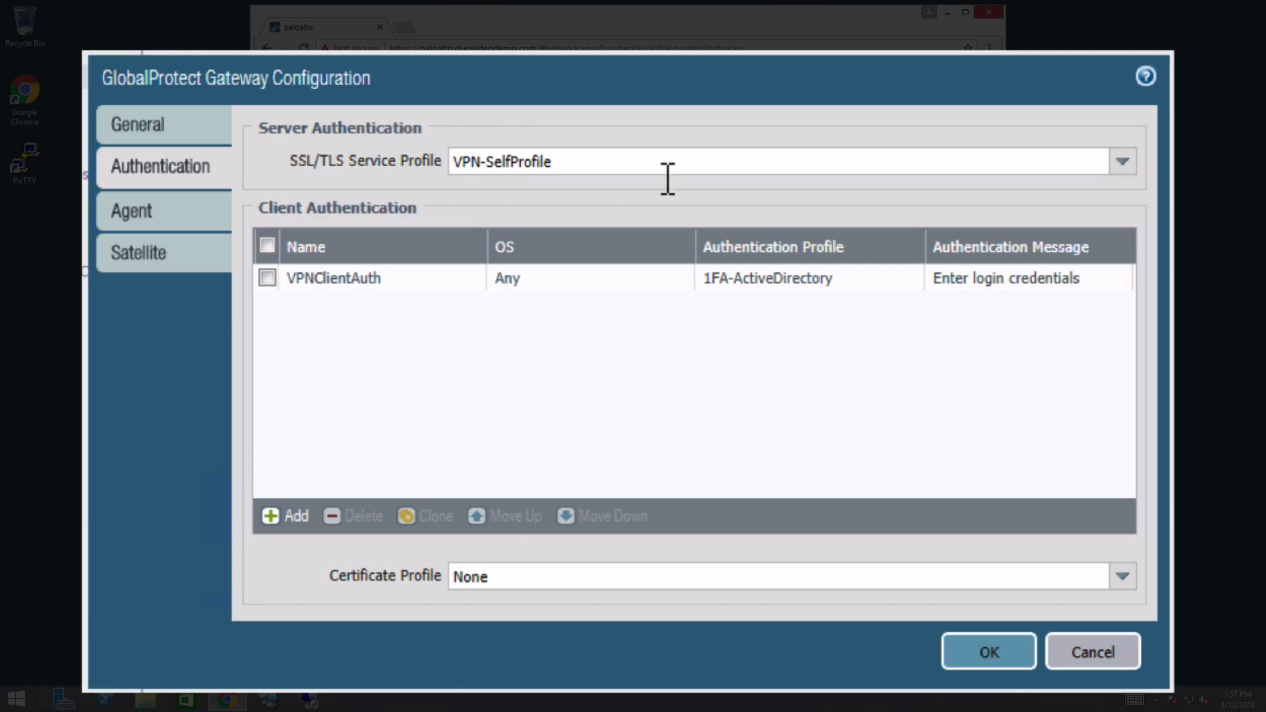
{"action": "left_click", "coordinate": [919, 282]}
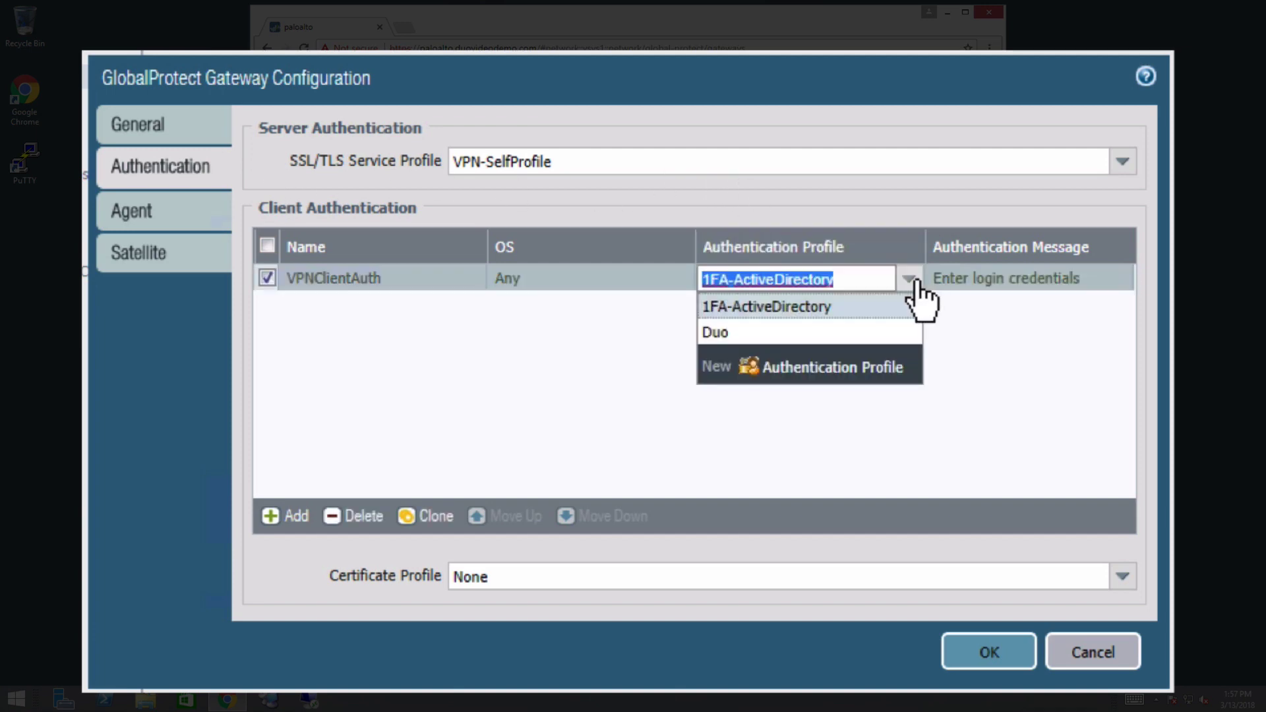
{"action": "left_click", "coordinate": [912, 333]}
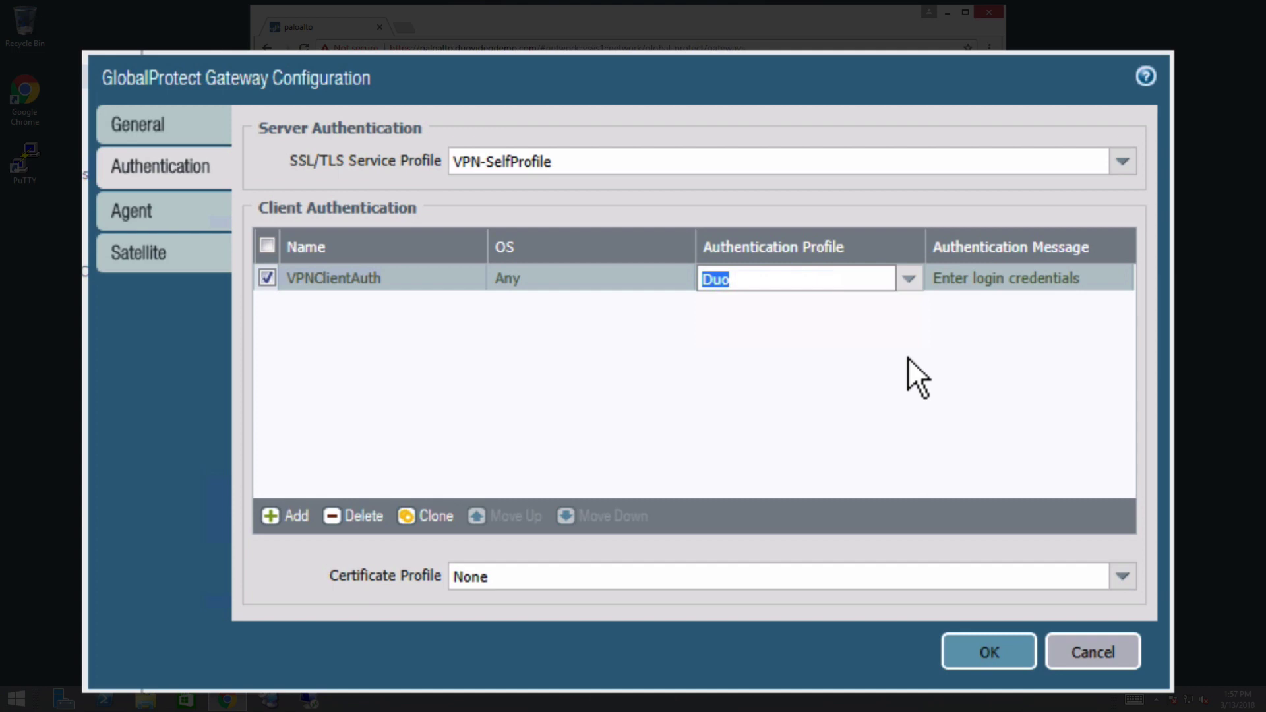
{"action": "left_click", "coordinate": [225, 228]}
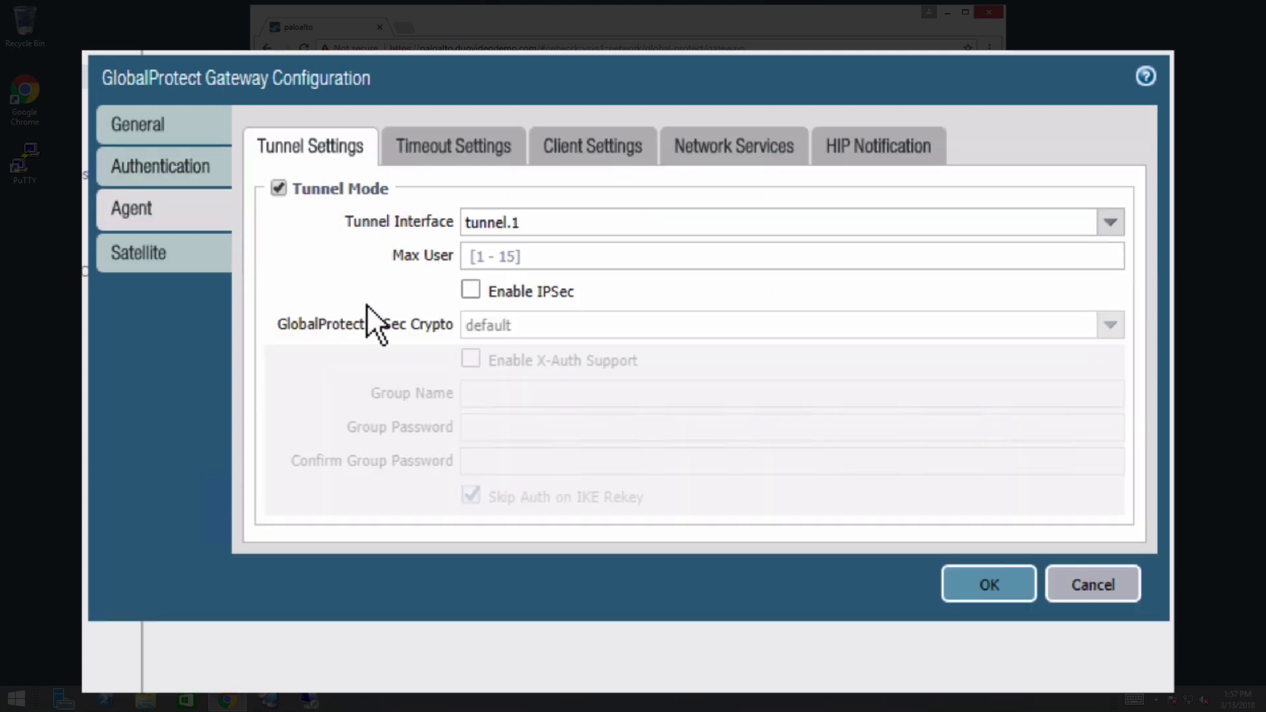
- Enable generate and accept authentication override cookies on TestVPNClientConfig, 8-hour lifetime, DVDWildcard certificate
{"action": "left_click", "coordinate": [599, 158]}
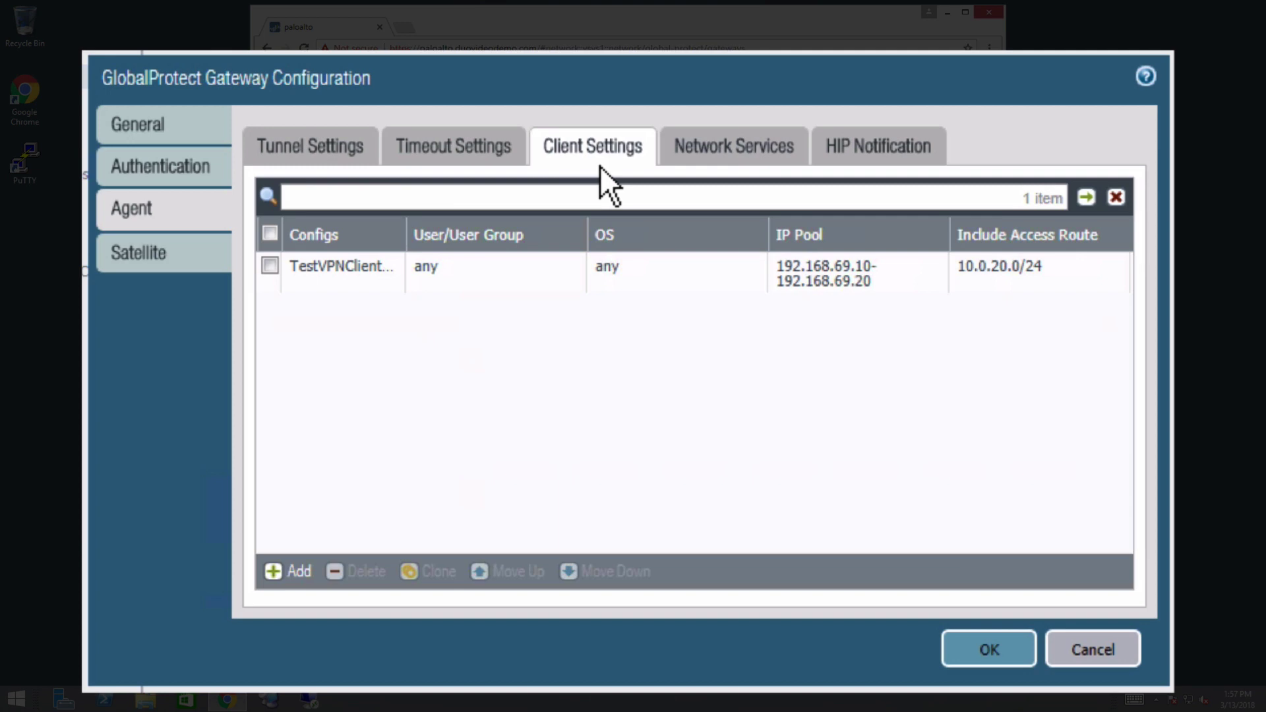
{"action": "left_click", "coordinate": [355, 286]}
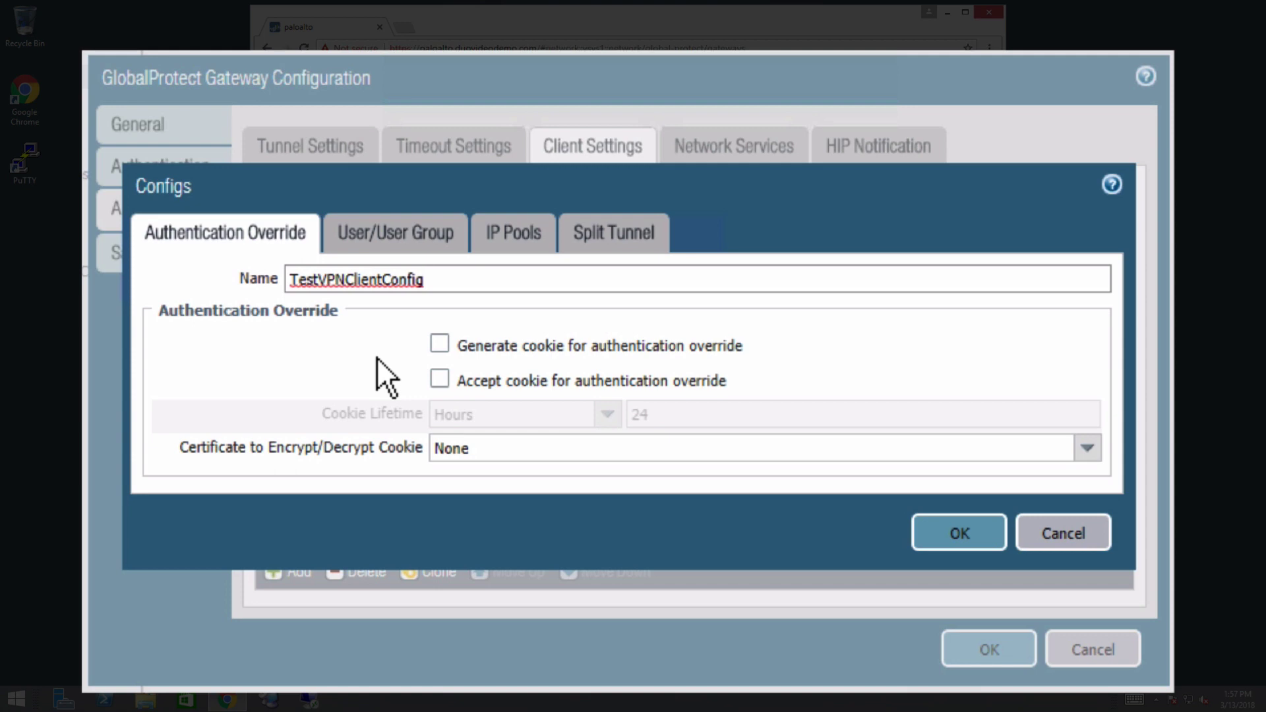
{"action": "left_click", "coordinate": [440, 344]}
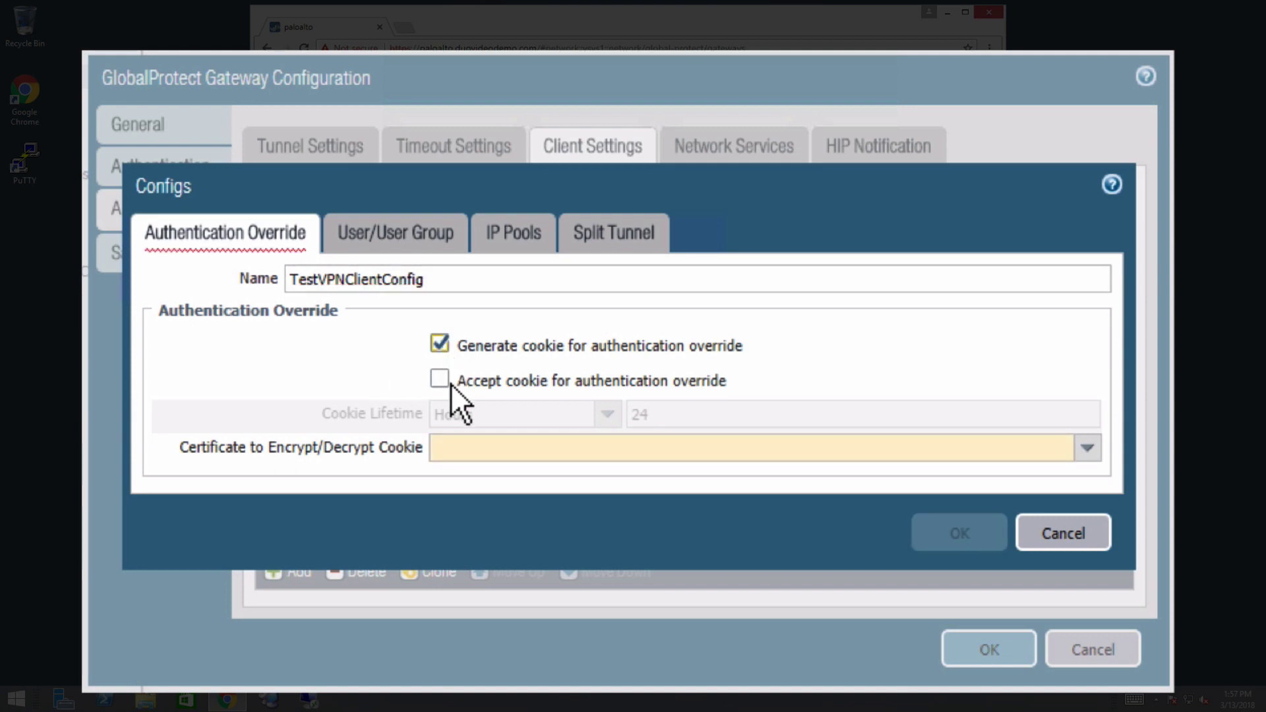
{"action": "left_click", "coordinate": [440, 380]}
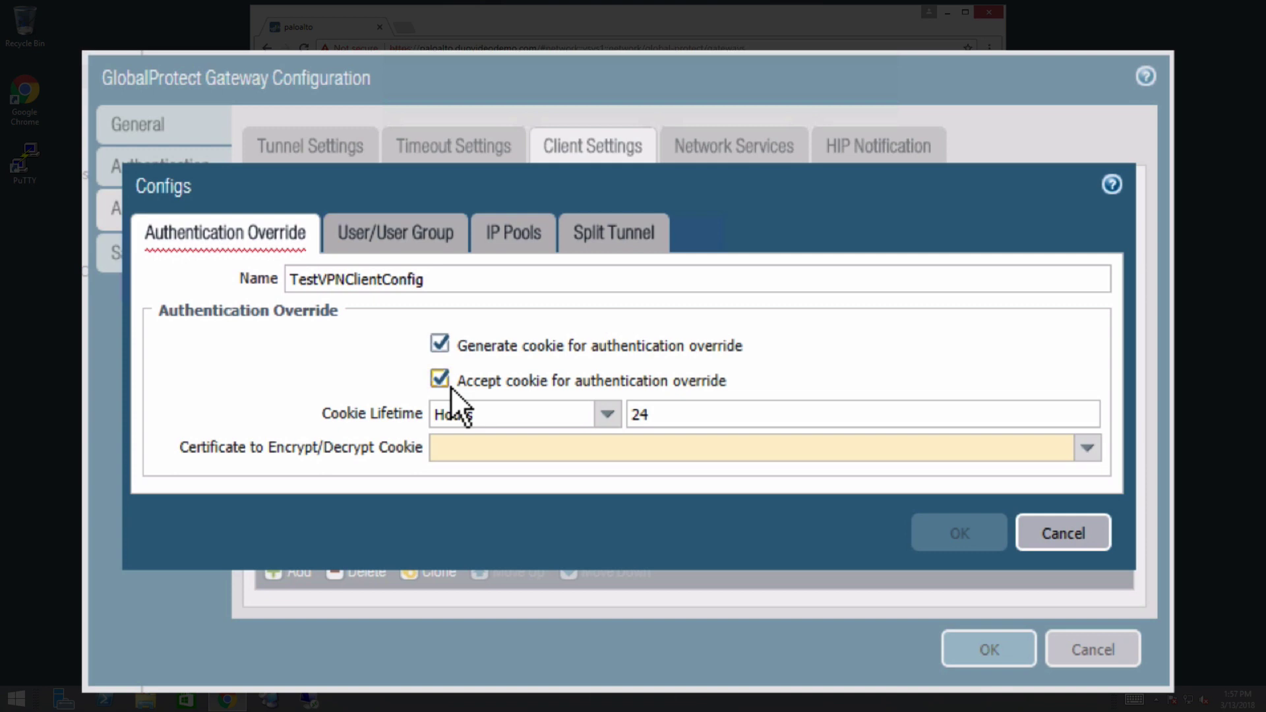
{"action": "double_click", "coordinate": [641, 416]}
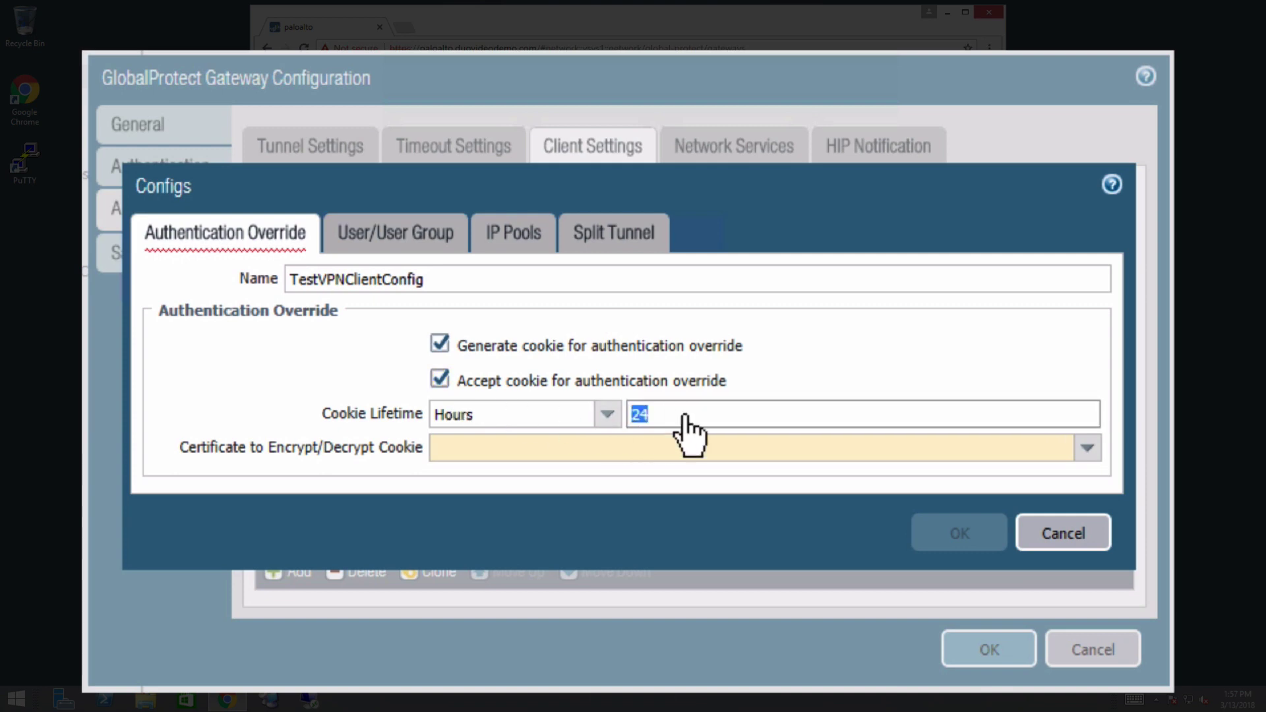
{"action": "type", "text": "8"}
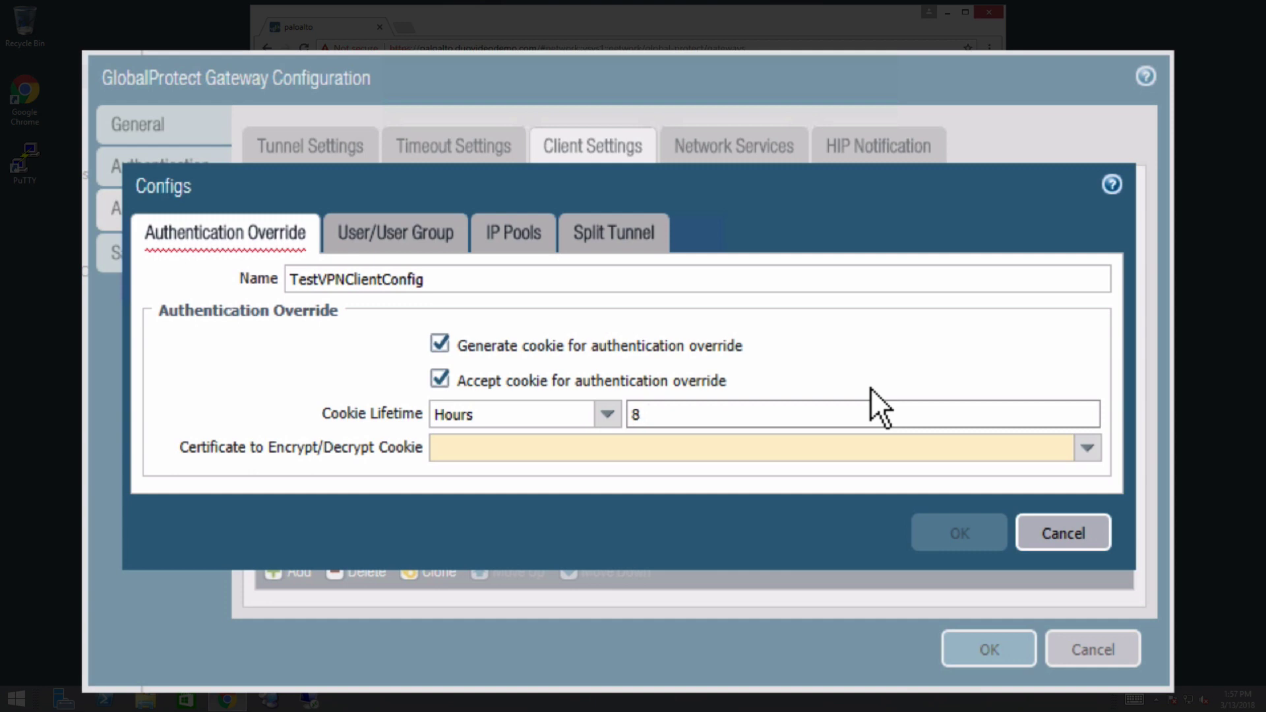
{"action": "left_click", "coordinate": [1085, 454]}
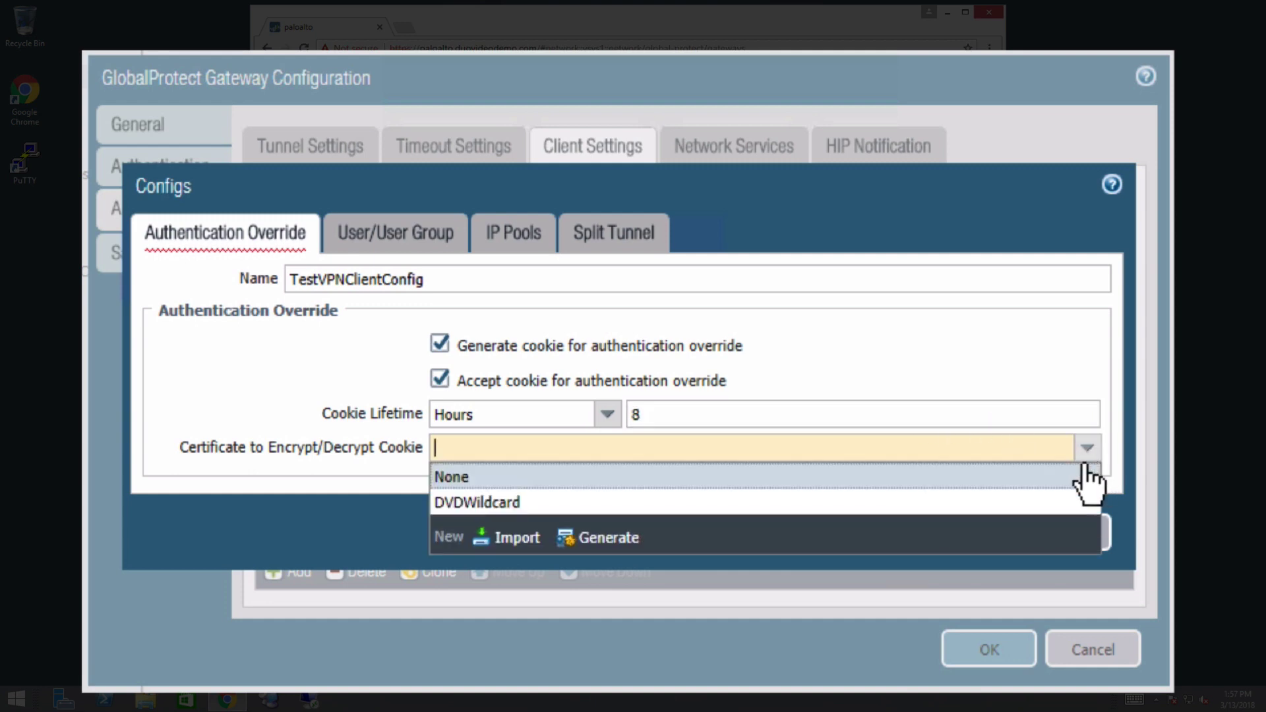
{"action": "left_click", "coordinate": [729, 504]}
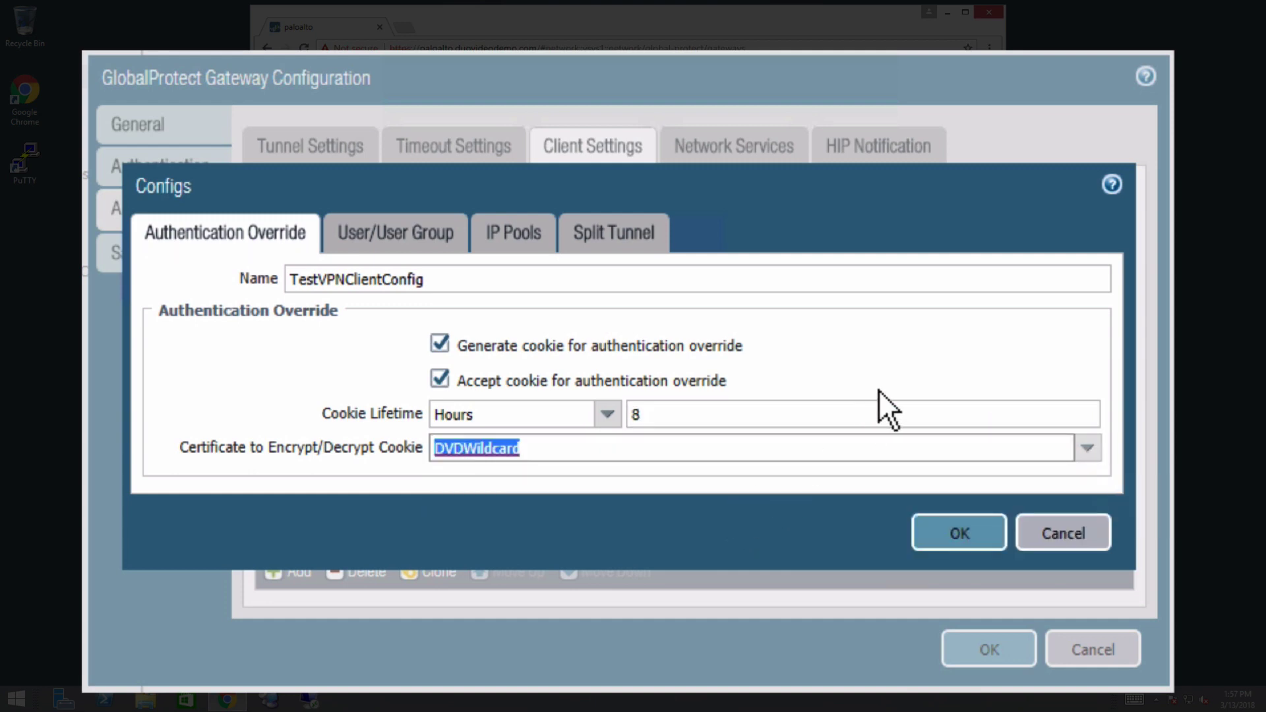
{"action": "left_click", "coordinate": [970, 539]}
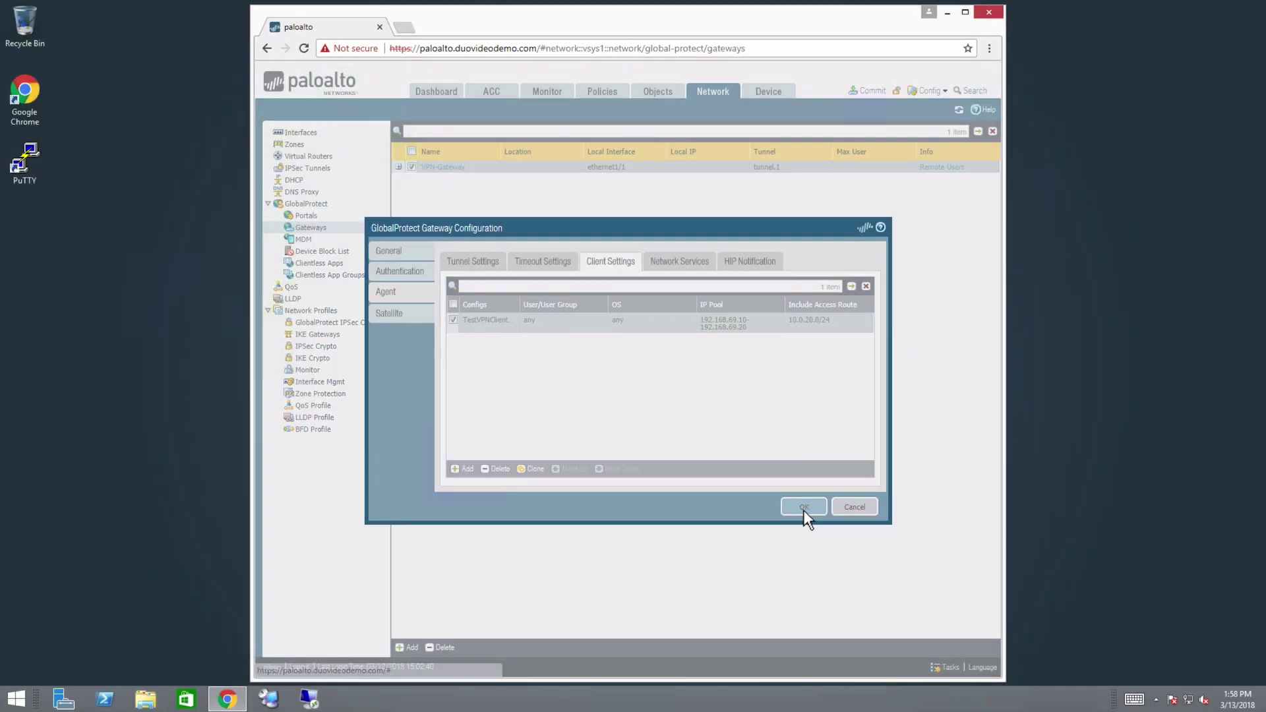
- Confirm the GlobalProtect Gateway Configuration dialog, saving VPN-Gateway and returning to the gateways list
{"action": "left_click", "coordinate": [986, 649]}
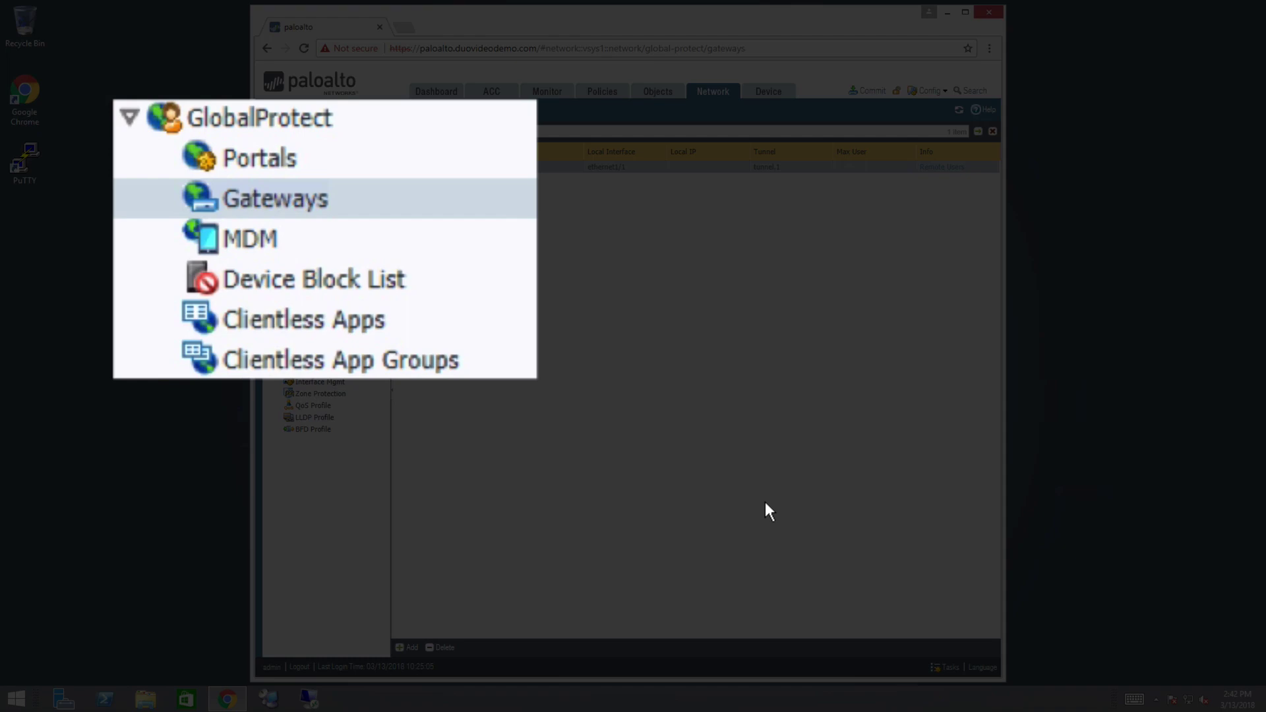
- Switch 1FA-Portal's Client-Auth authentication profile from 1FA-ActiveDirectory to Duo
{"action": "left_click", "coordinate": [333, 216]}
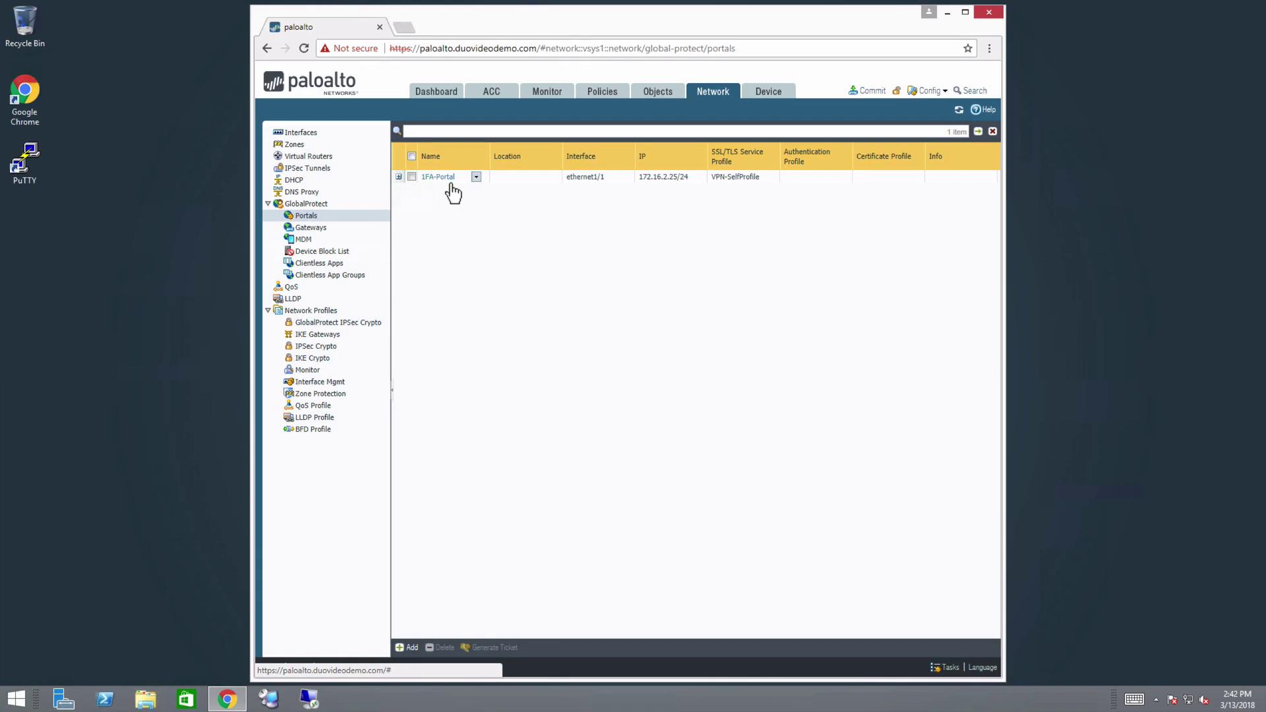
{"action": "left_click", "coordinate": [438, 176]}
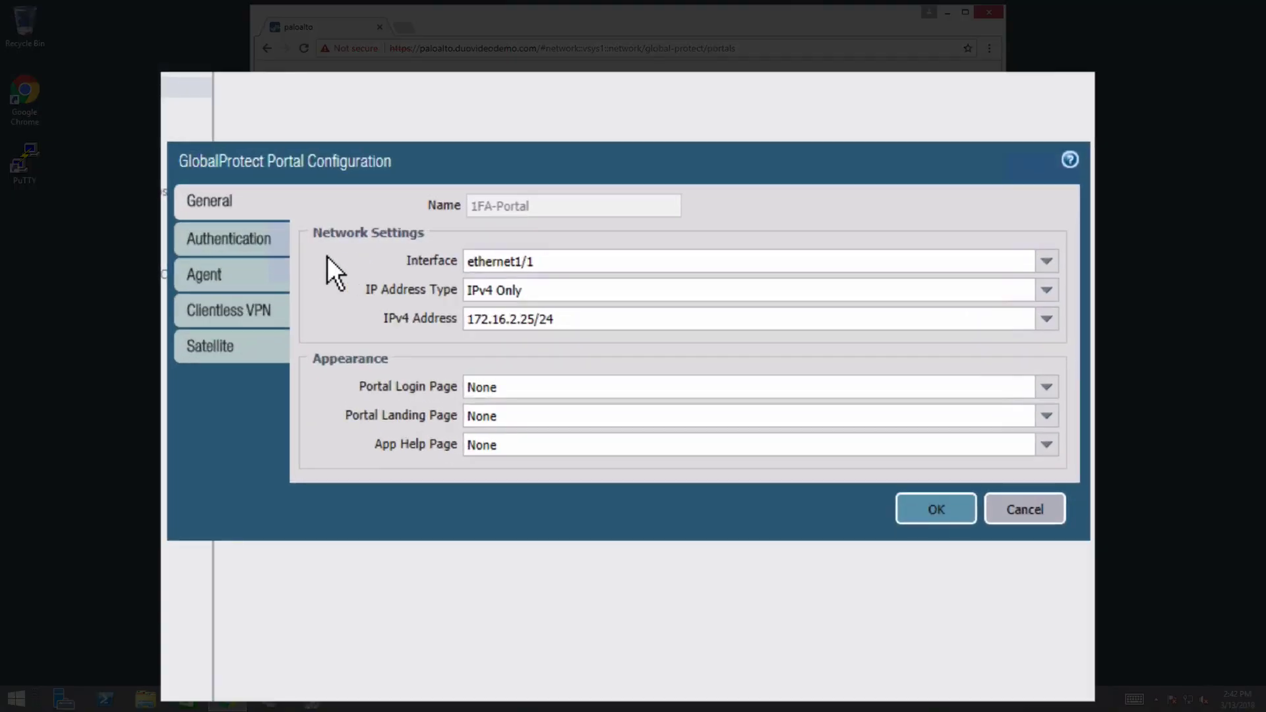
{"action": "left_click", "coordinate": [289, 250]}
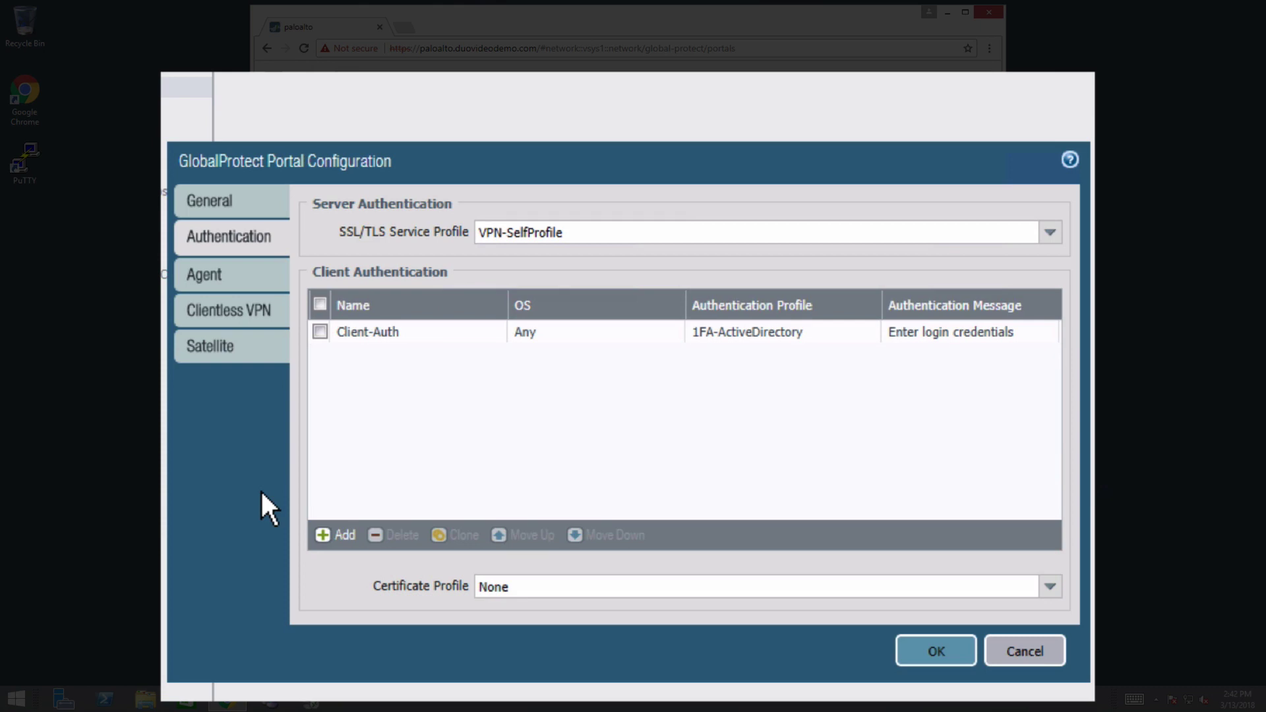
{"action": "left_click", "coordinate": [871, 339]}
{"action": "left_click", "coordinate": [826, 382]}
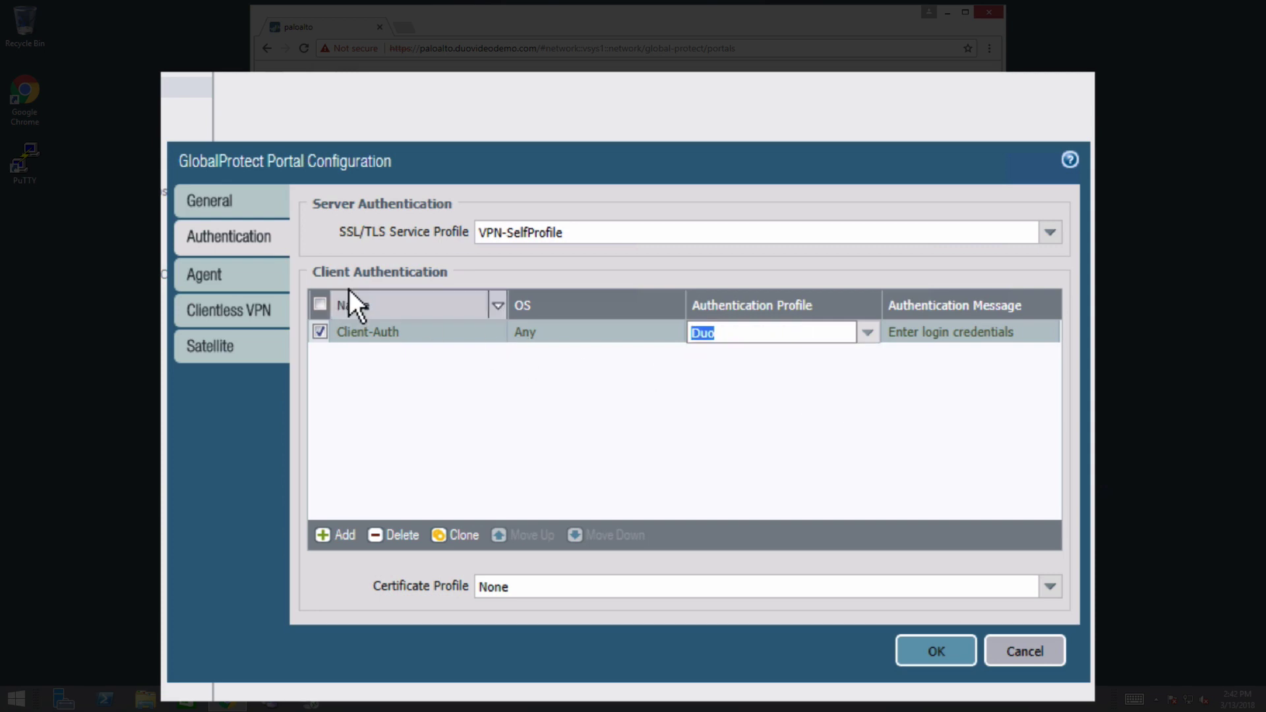
{"action": "left_click", "coordinate": [267, 278]}
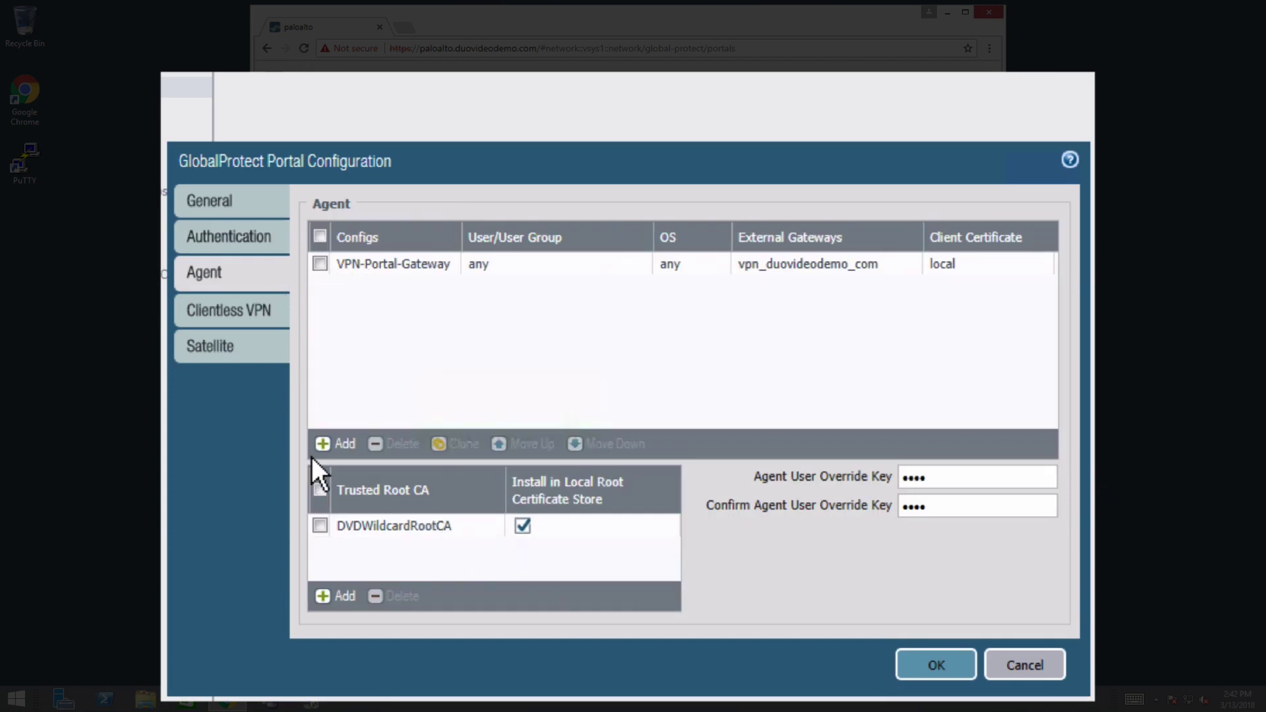
- Give VPN-Portal-Gateway generate and accept cookies, 8-hour lifetime, DVDWildcard certificate, then save 1FA-Portal
{"action": "left_click", "coordinate": [432, 267]}
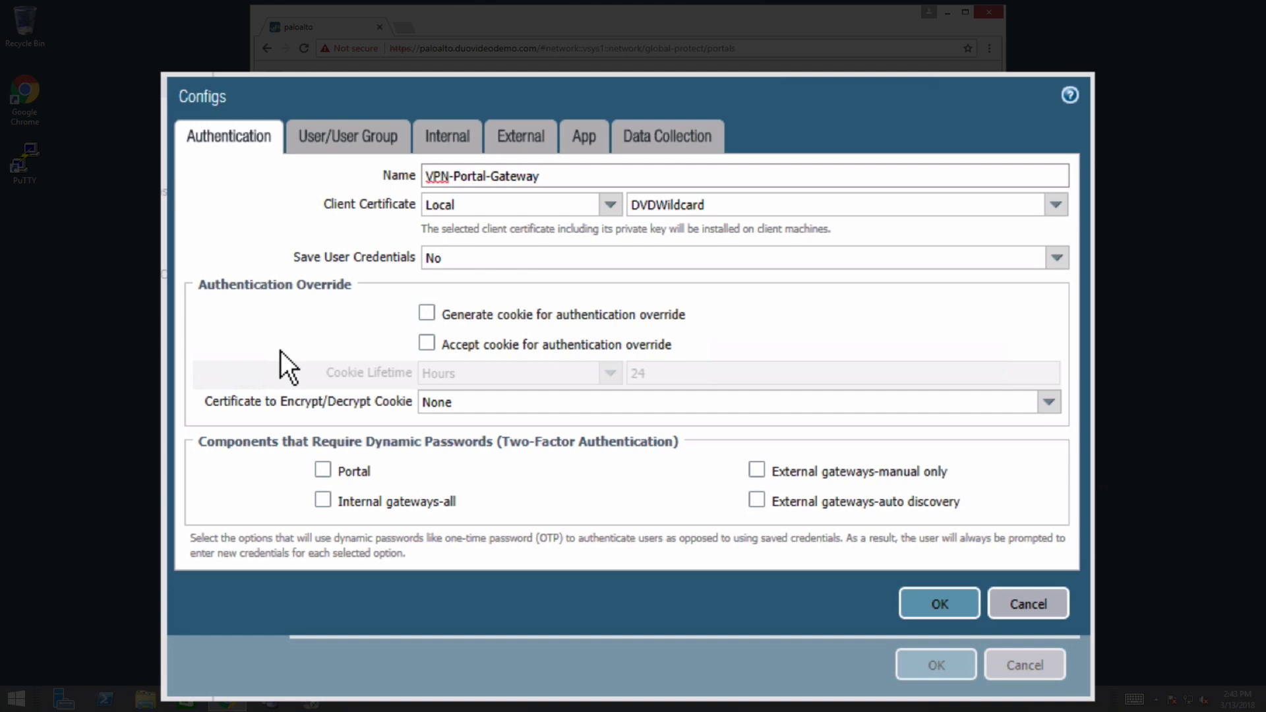
{"action": "left_click", "coordinate": [432, 316]}
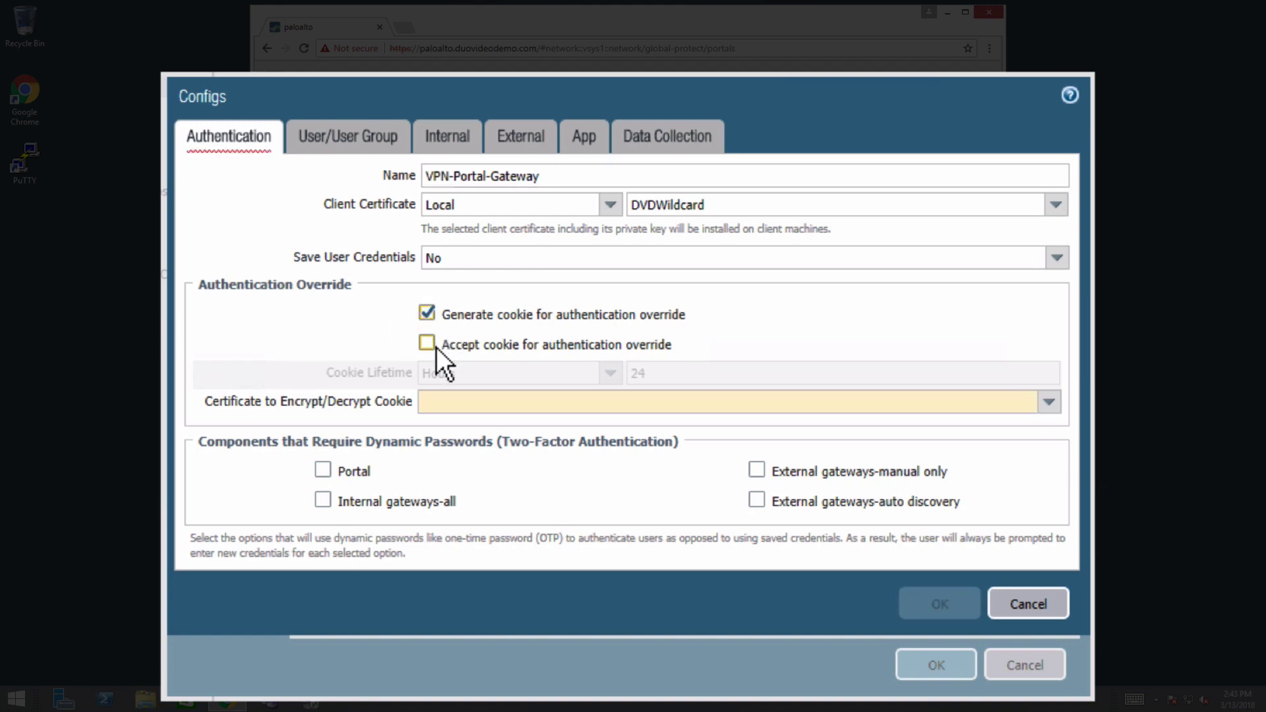
{"action": "left_click", "coordinate": [436, 346]}
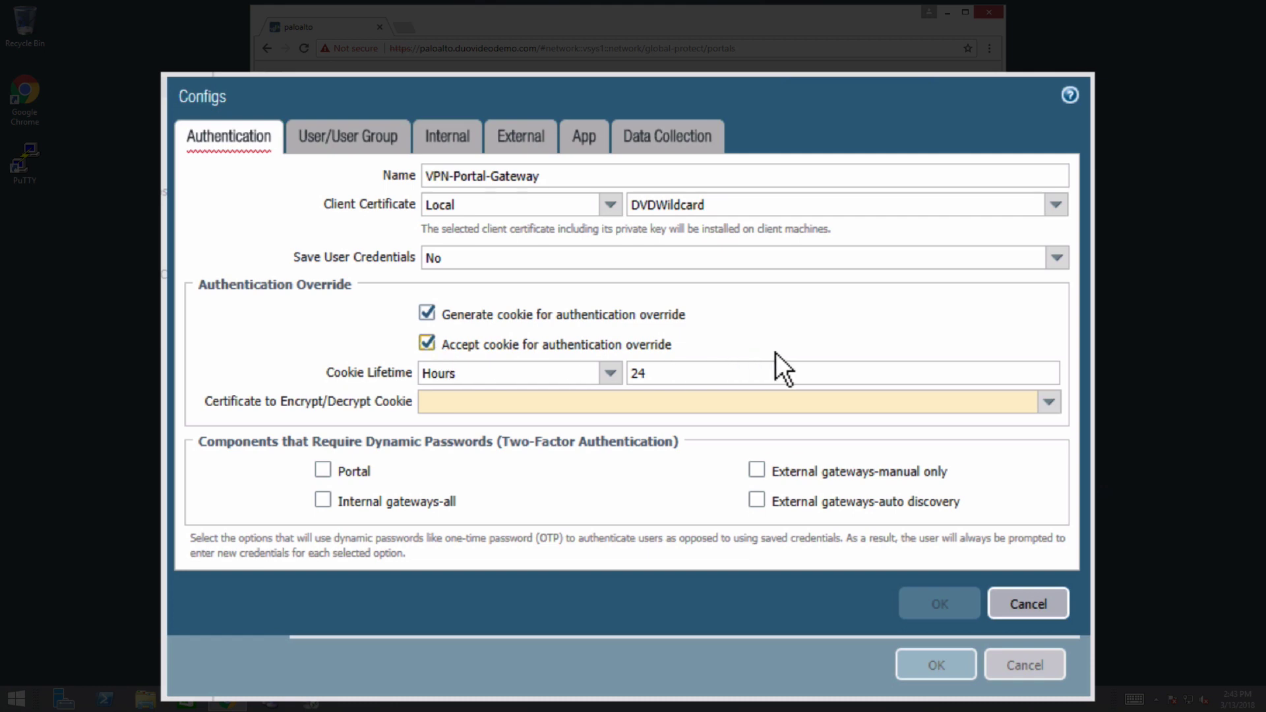
{"action": "double_click", "coordinate": [707, 375]}
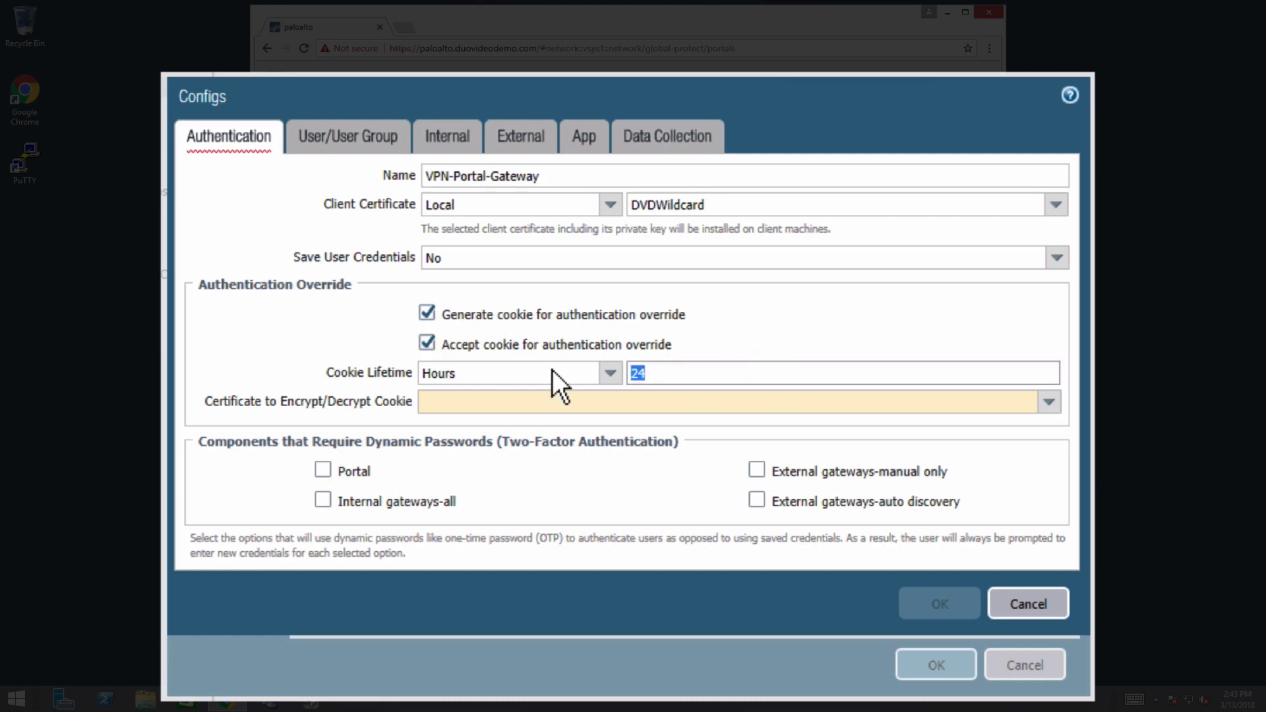
{"action": "type", "text": "8"}
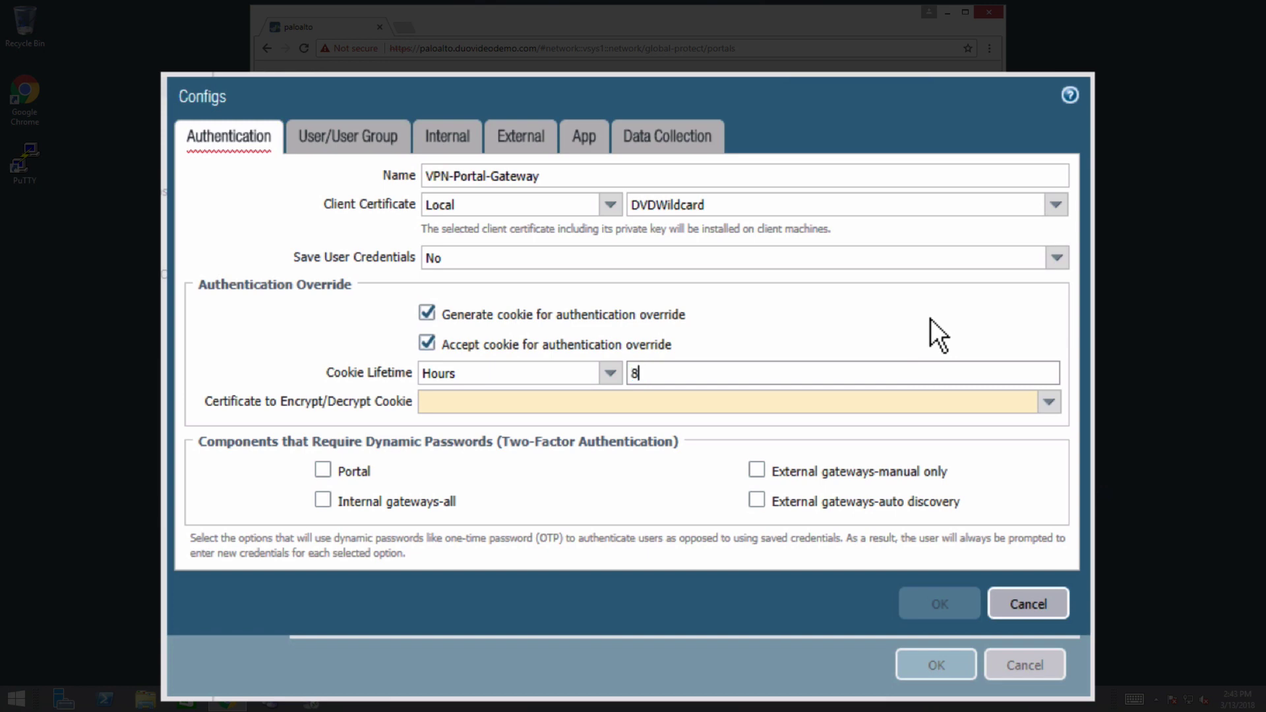
{"action": "left_click", "coordinate": [1059, 412]}
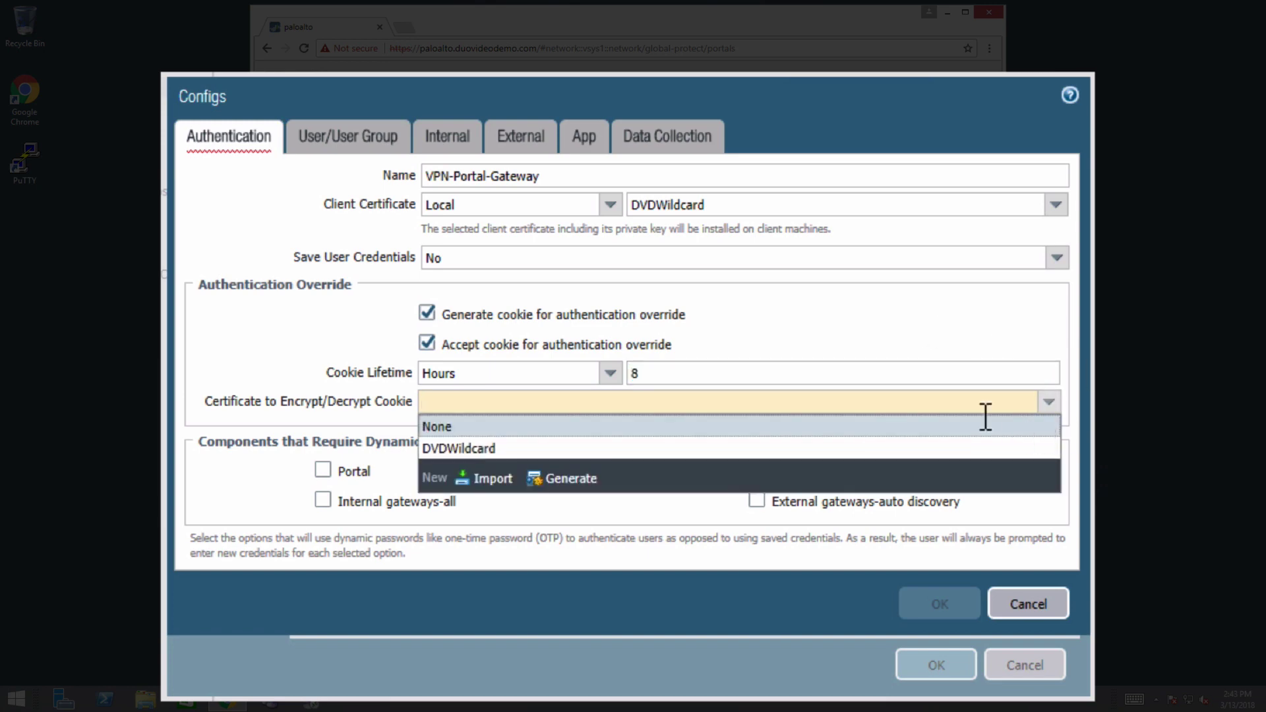
{"action": "left_click", "coordinate": [740, 450]}
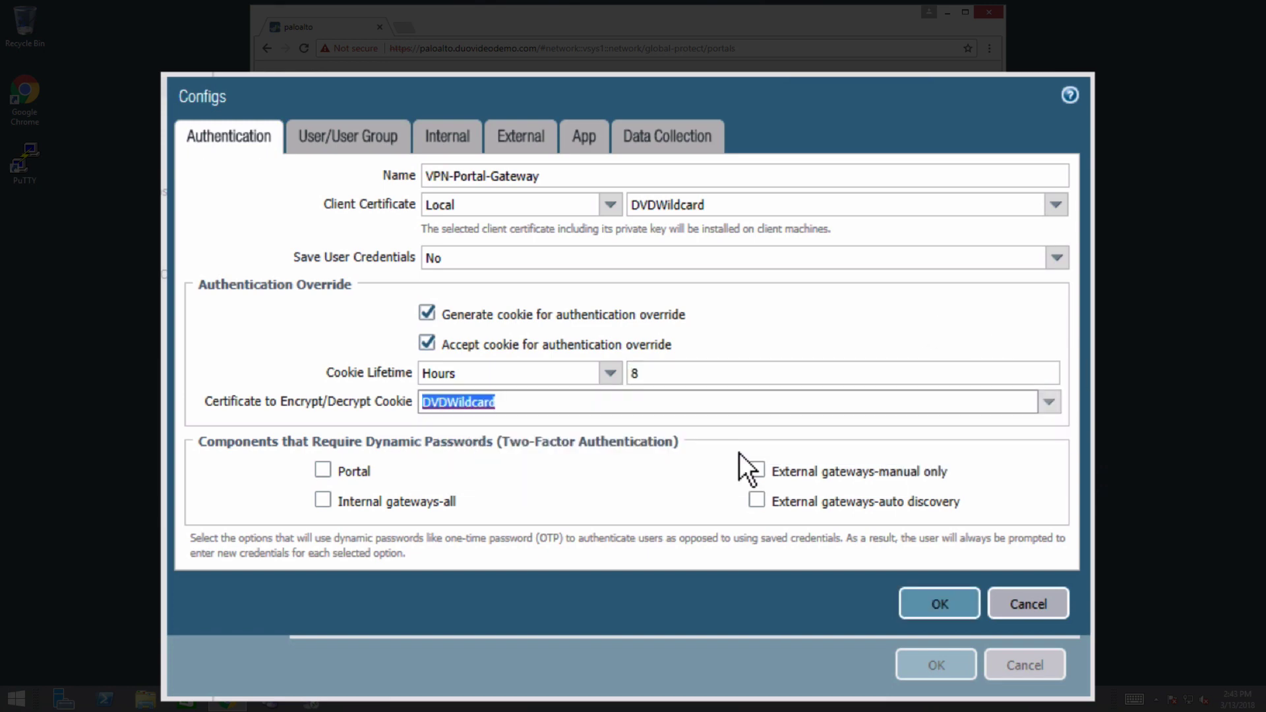
{"action": "left_click", "coordinate": [919, 606]}
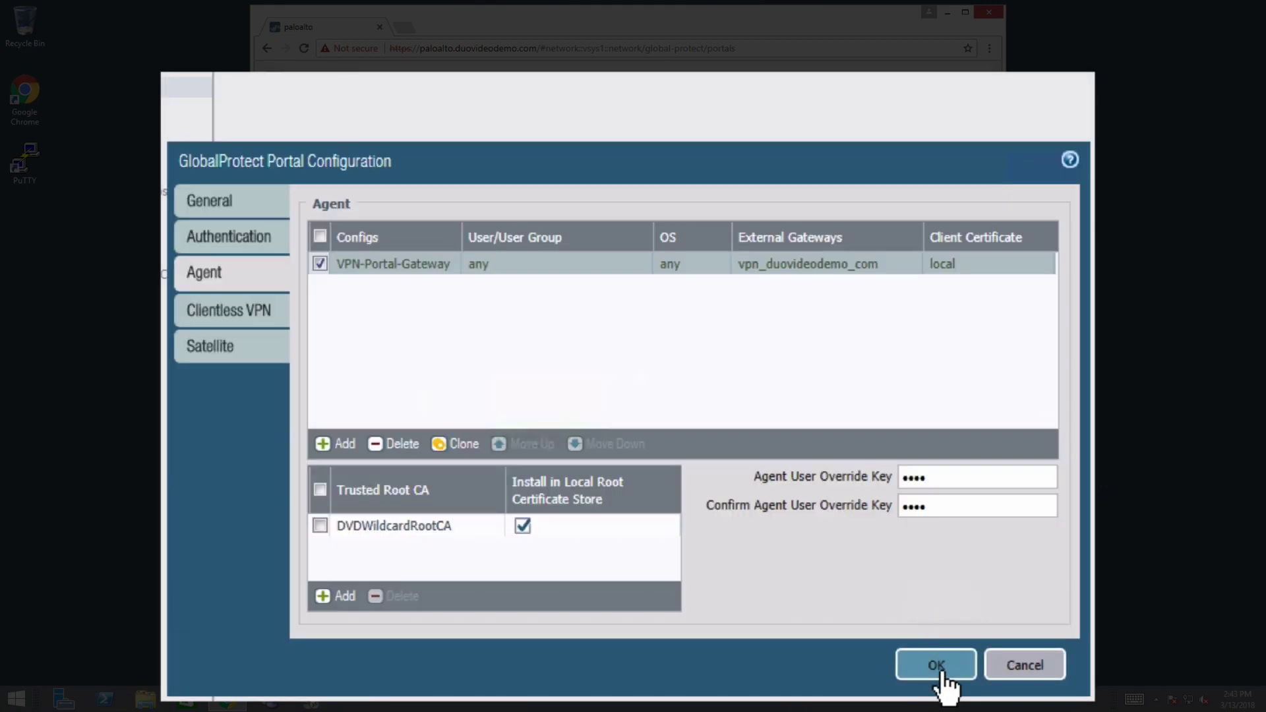
{"action": "left_click", "coordinate": [939, 669]}
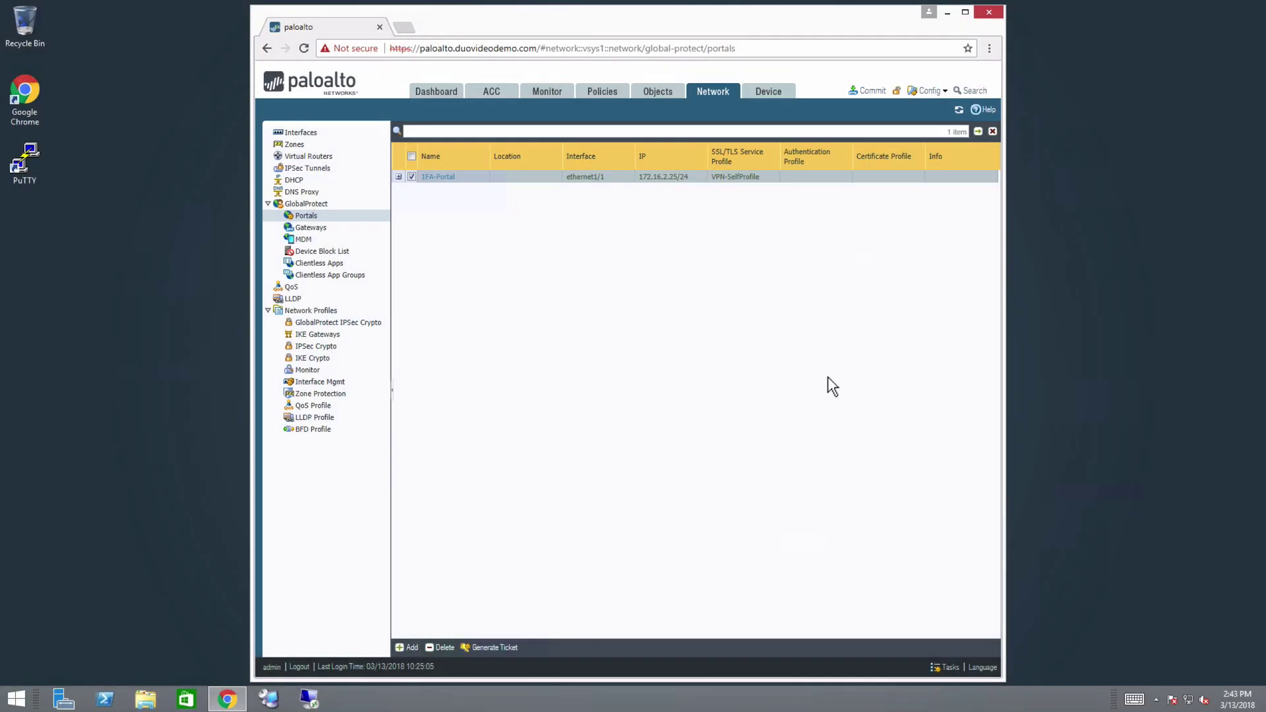
- Commit the gateway, portal and Duo profile changes to the firewall
{"action": "left_click", "coordinate": [872, 91]}
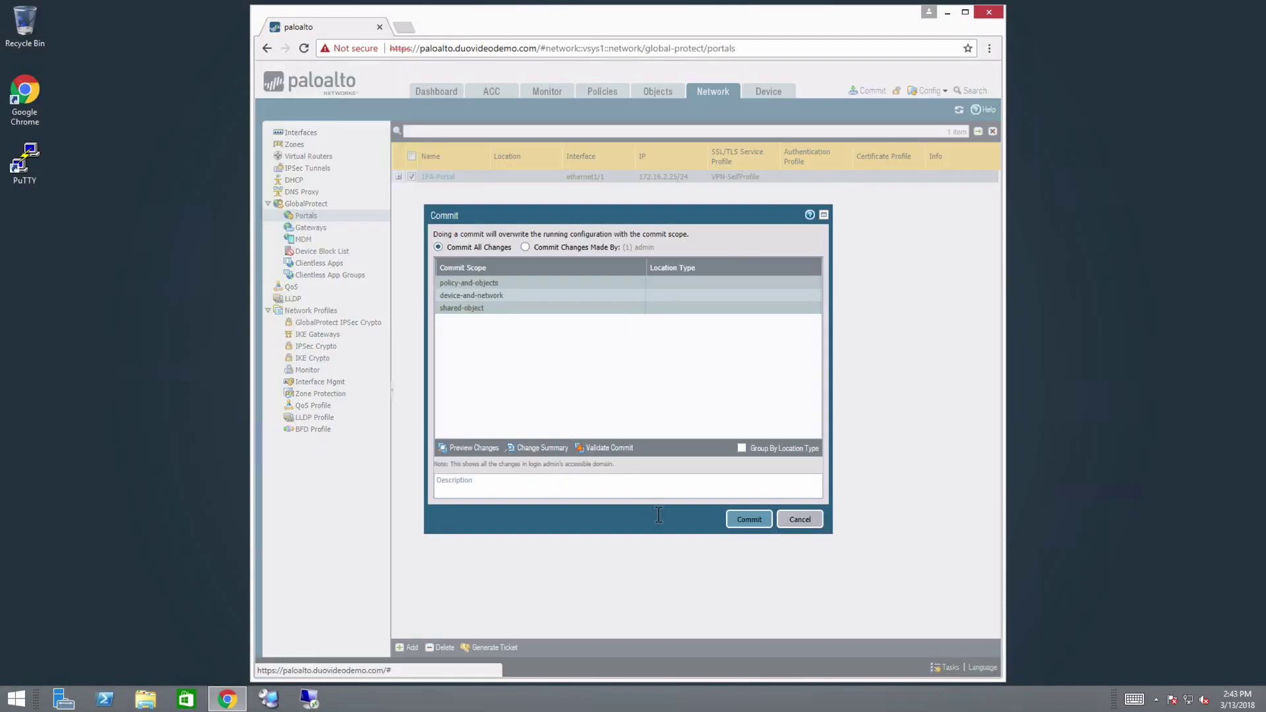
{"action": "left_click", "coordinate": [740, 520]}
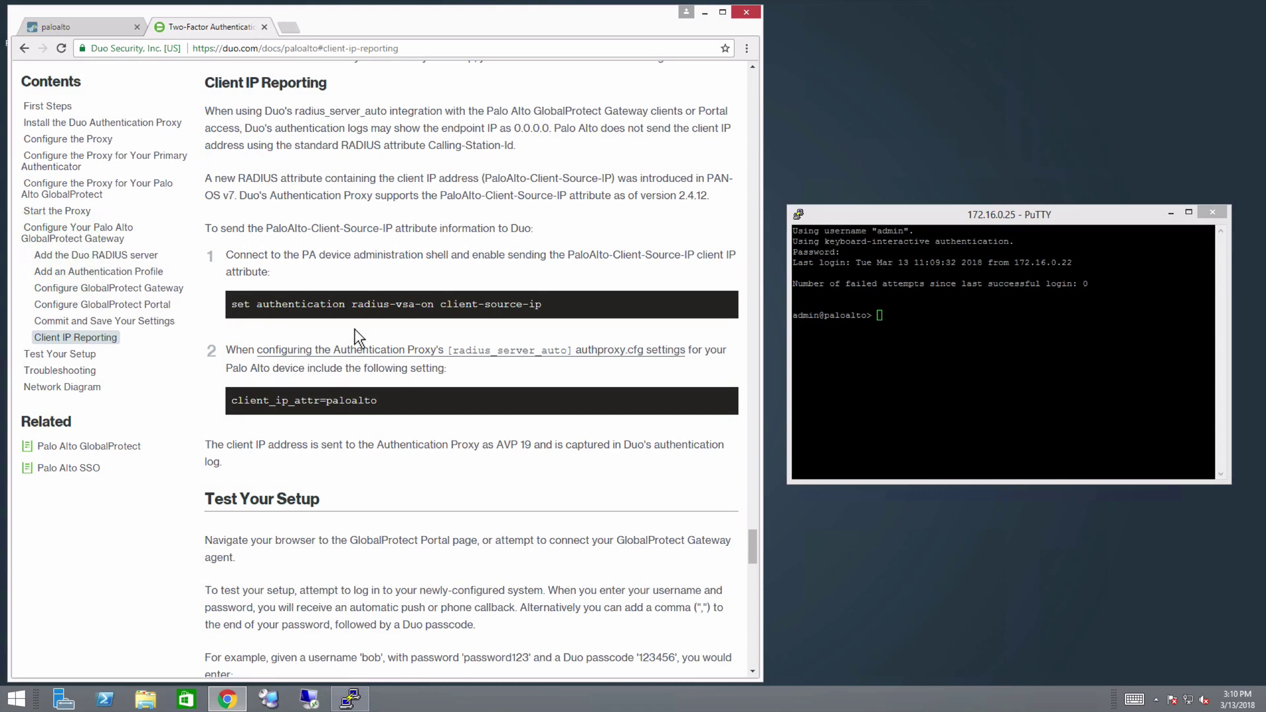
- Copy 'set authentication radius-vsa-on client-source-ip' from the Duo docs and run it in PuTTY
{"action": "left_click_drag", "start_coordinate": [566, 307], "coordinate": [239, 310]}
{"action": "key", "text": "ctrl+c"}
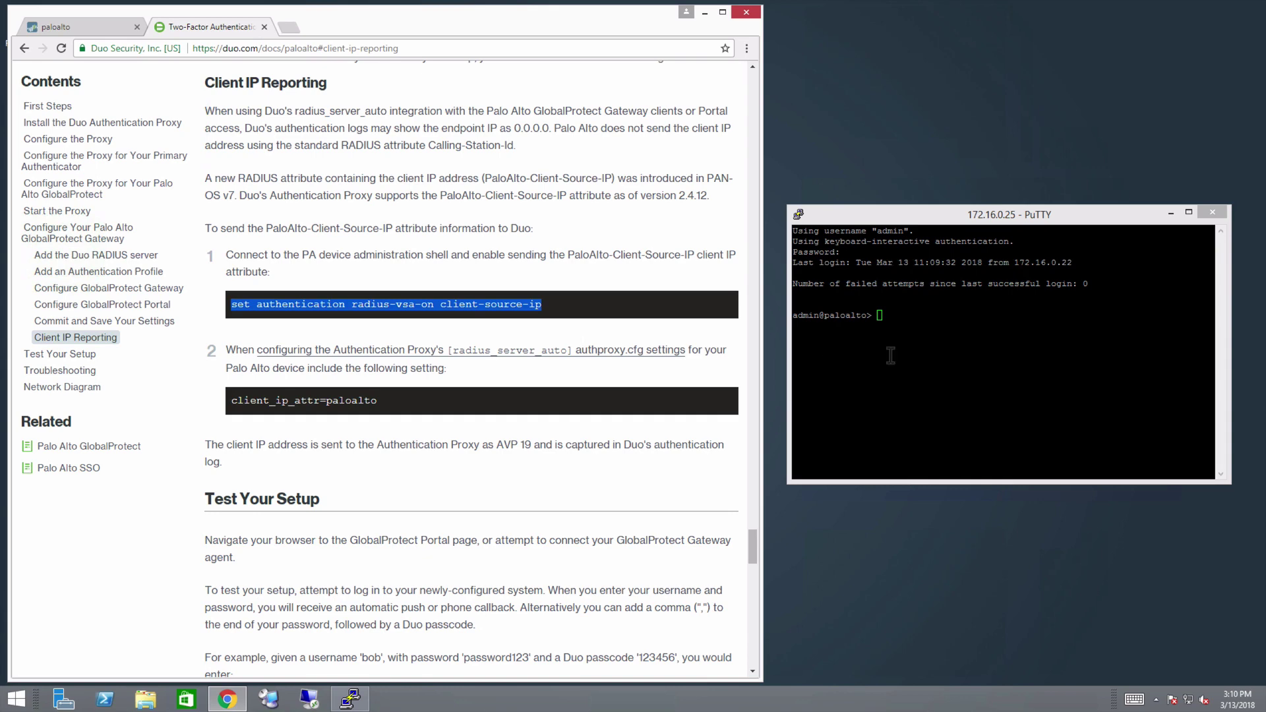
{"action": "left_click", "coordinate": [886, 356]}
{"action": "right_click", "coordinate": [886, 356]}
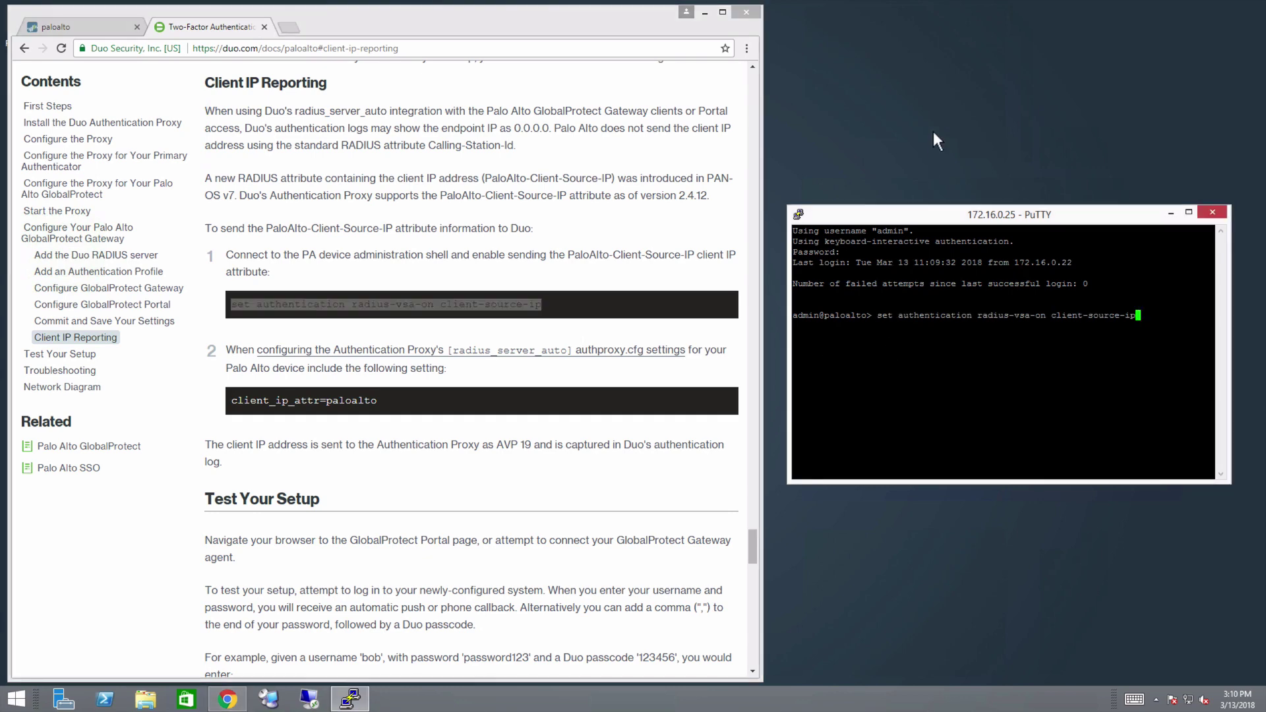
{"action": "key", "text": "Return"}
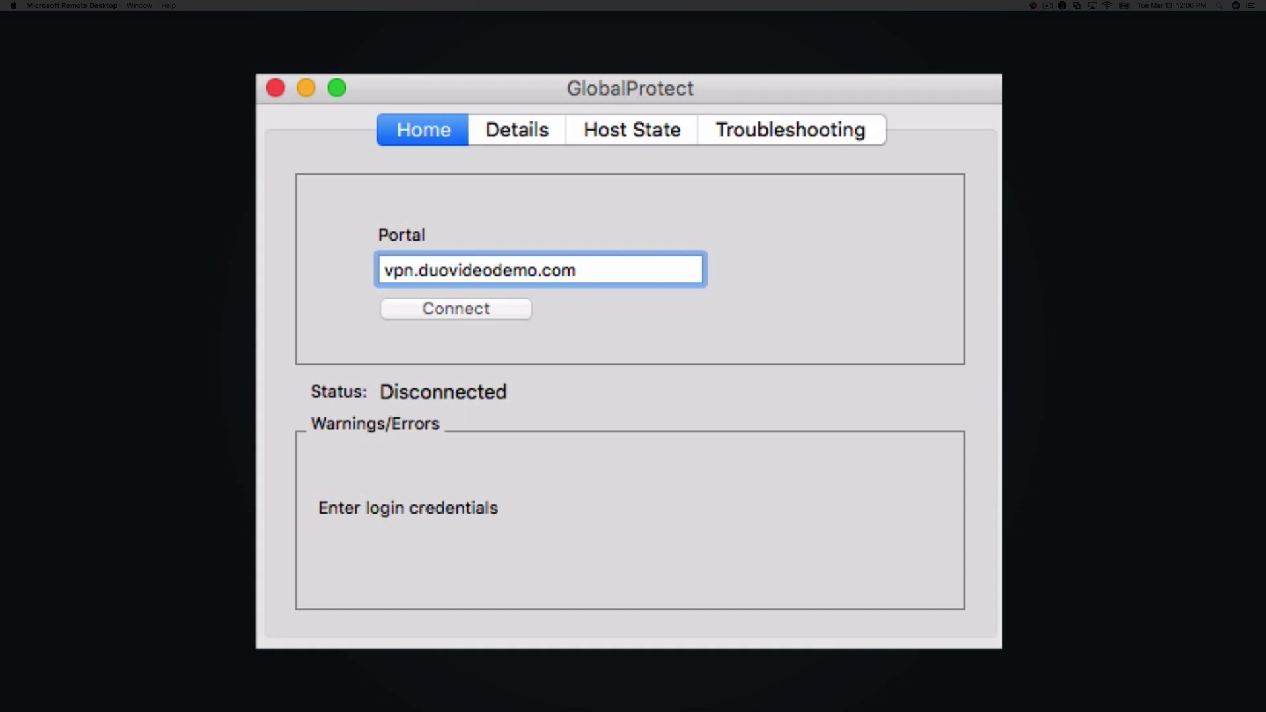
- Log in to the vpn.duovideodemo.com portal in GlobalProtect with the account username and password
{"action": "left_click", "coordinate": [521, 309]}
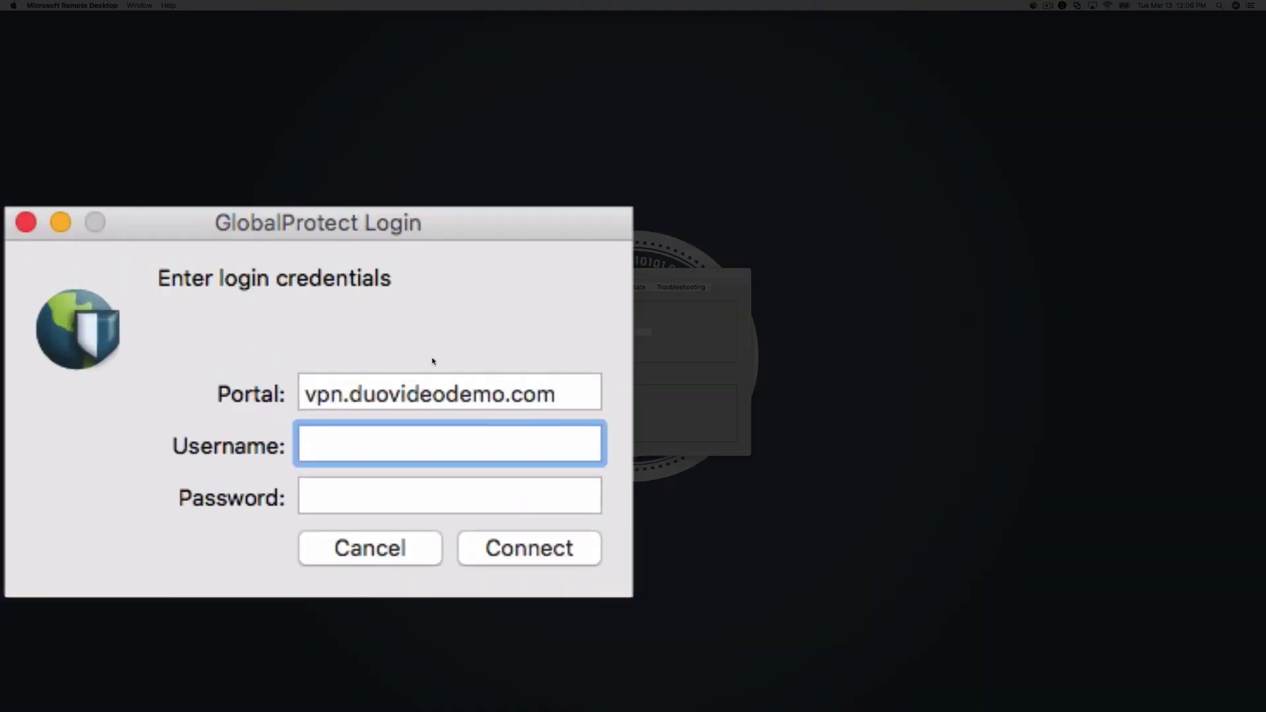
{"action": "type", "text": "acmedemo"}
{"action": "key", "text": "Tab"}
{"action": "type", "text": "•••••"}
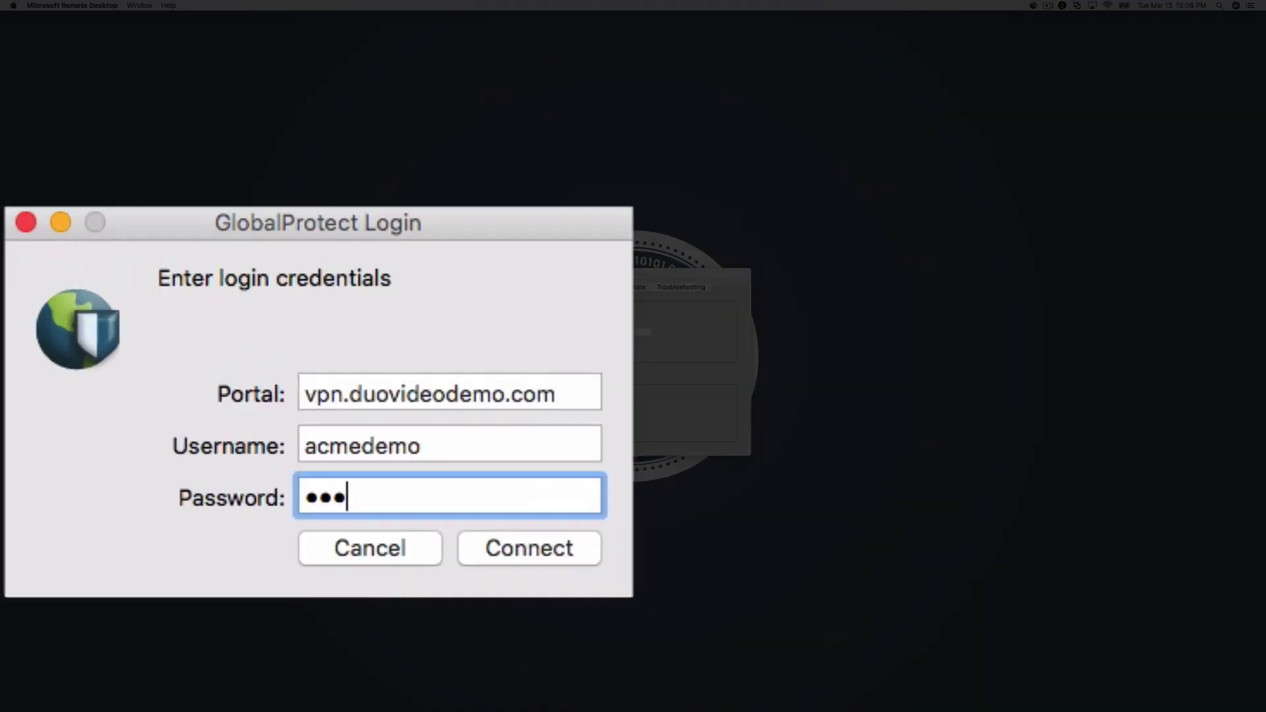
{"action": "type", "text": "•••"}
{"action": "key", "text": "Return"}
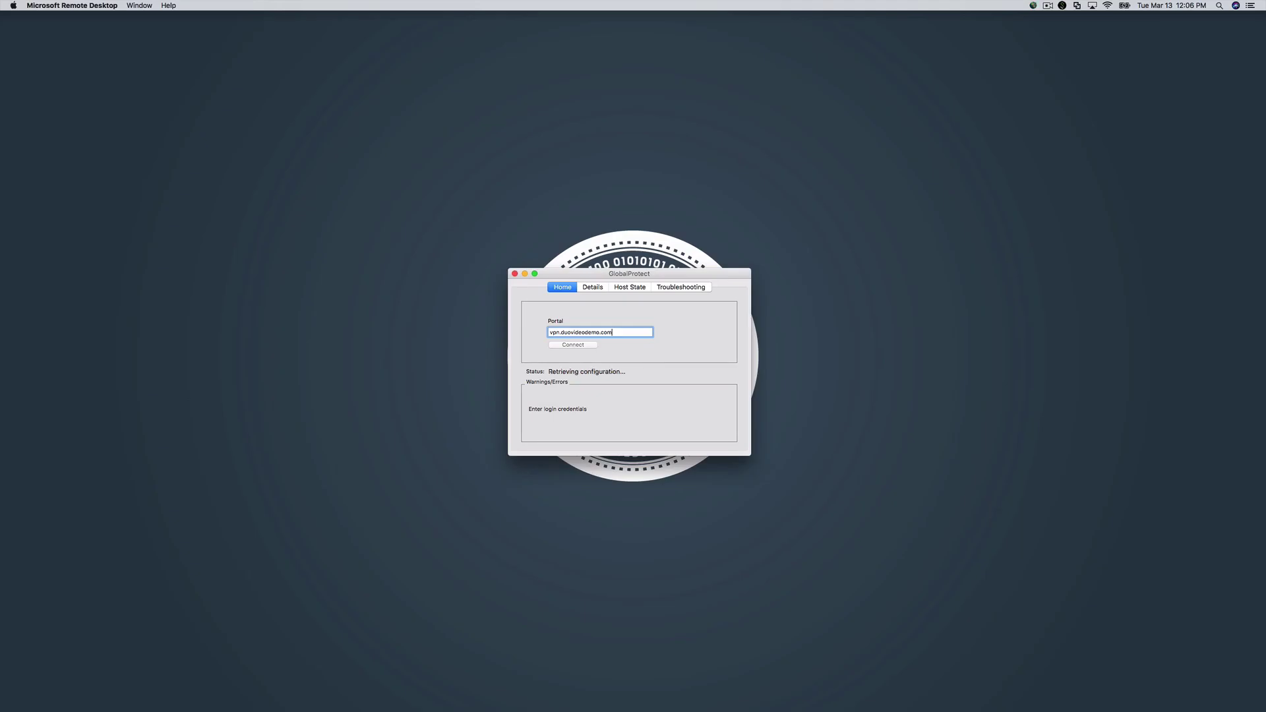